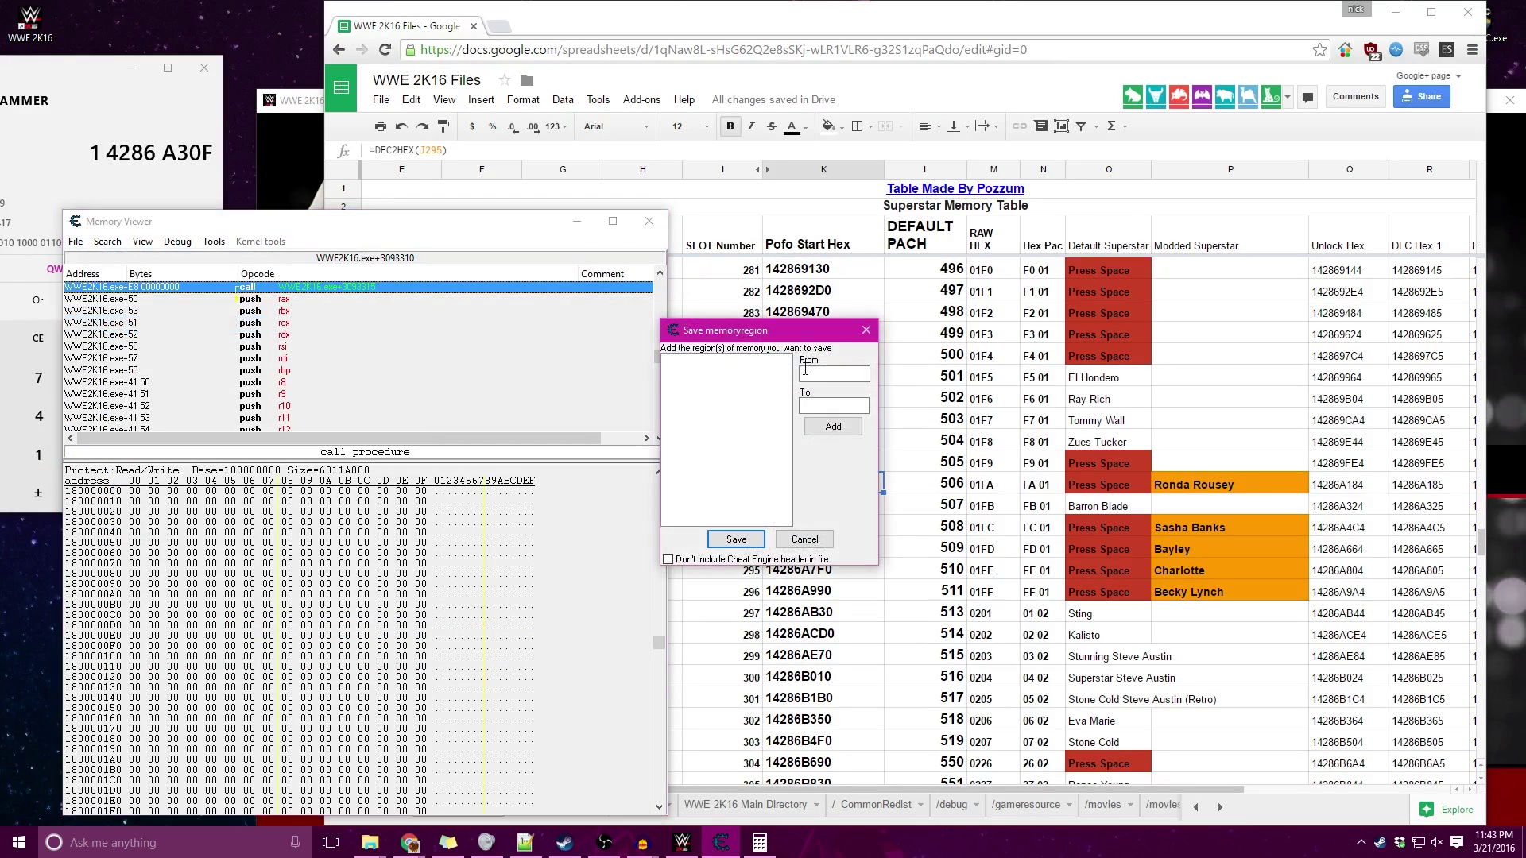
Move the Save memoryregion dialog off the spreadsheet and check the Pofo start address for slot 291
{"action": "left_click_drag", "start_coordinate": [805, 331], "coordinate": [450, 332]}
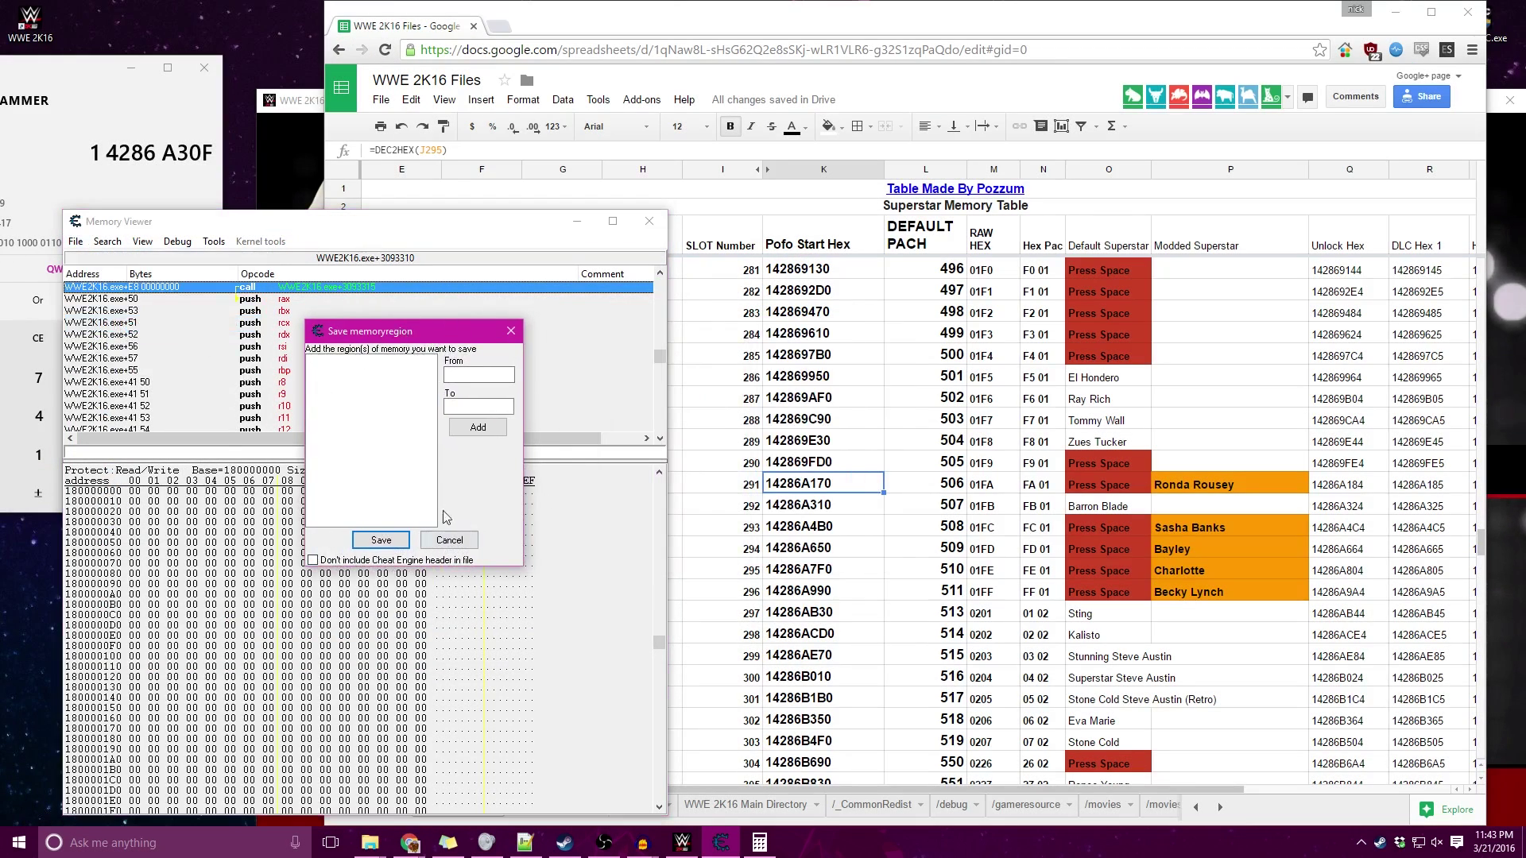
{"action": "left_click", "coordinate": [833, 486]}
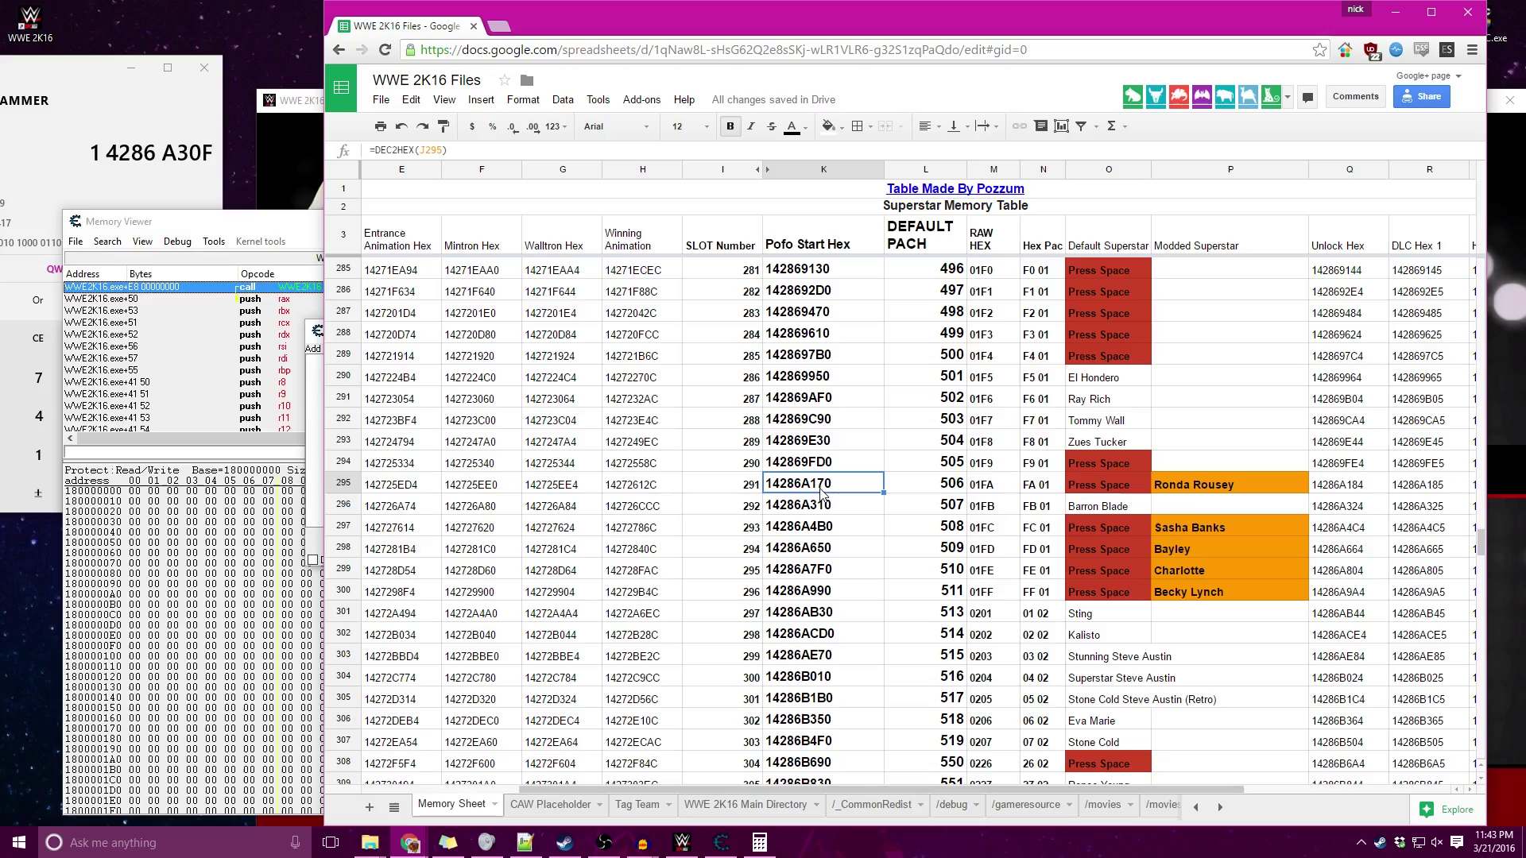
{"action": "left_click", "coordinate": [317, 350]}
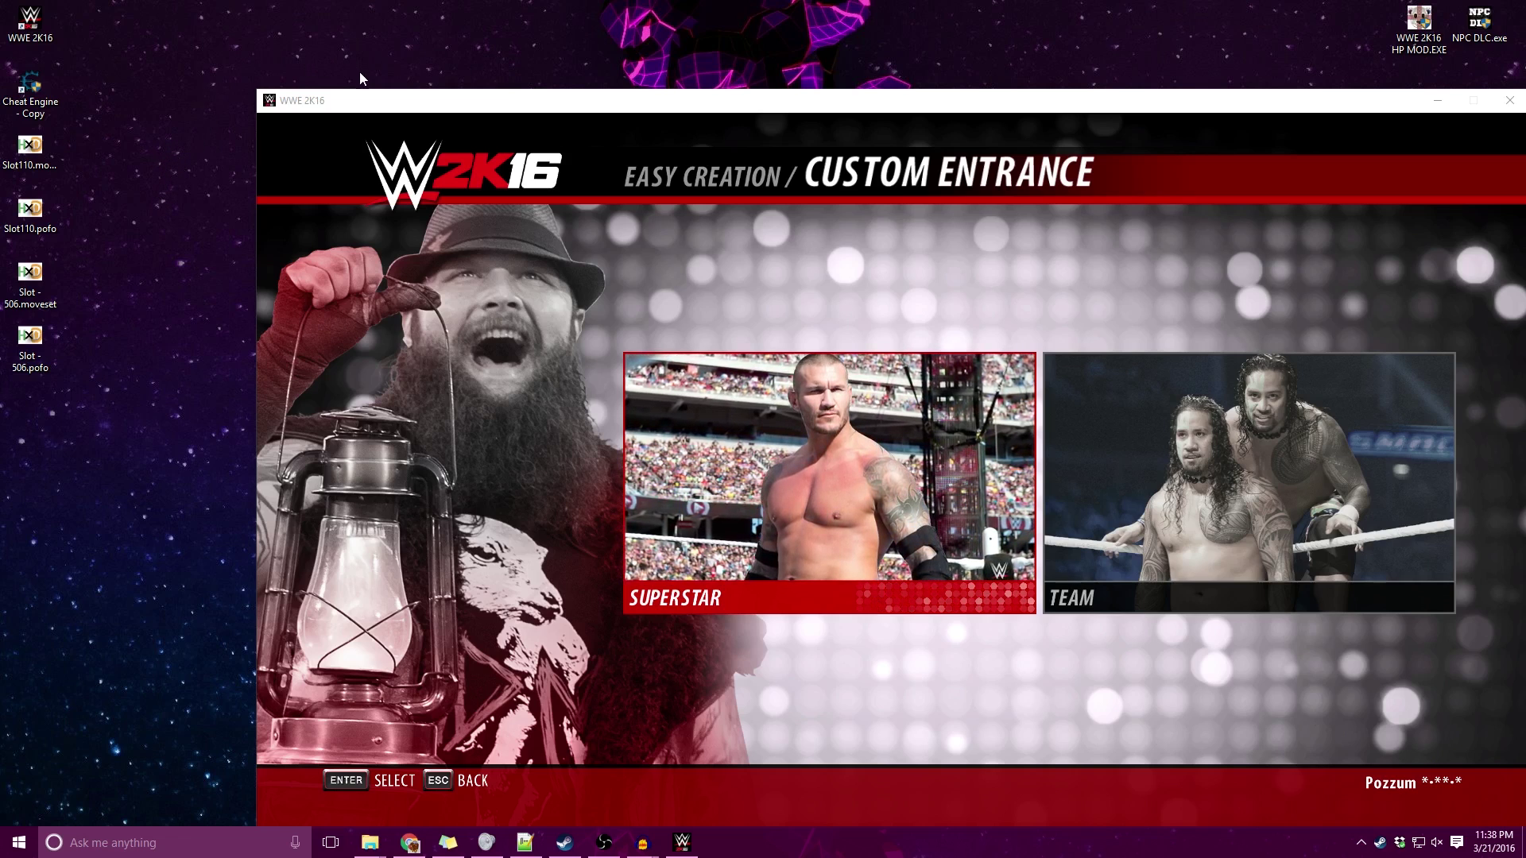
Open the superstar roster for custom entrances in WWE 2K16 and examine the first entries
{"action": "left_click", "coordinate": [336, 109]}
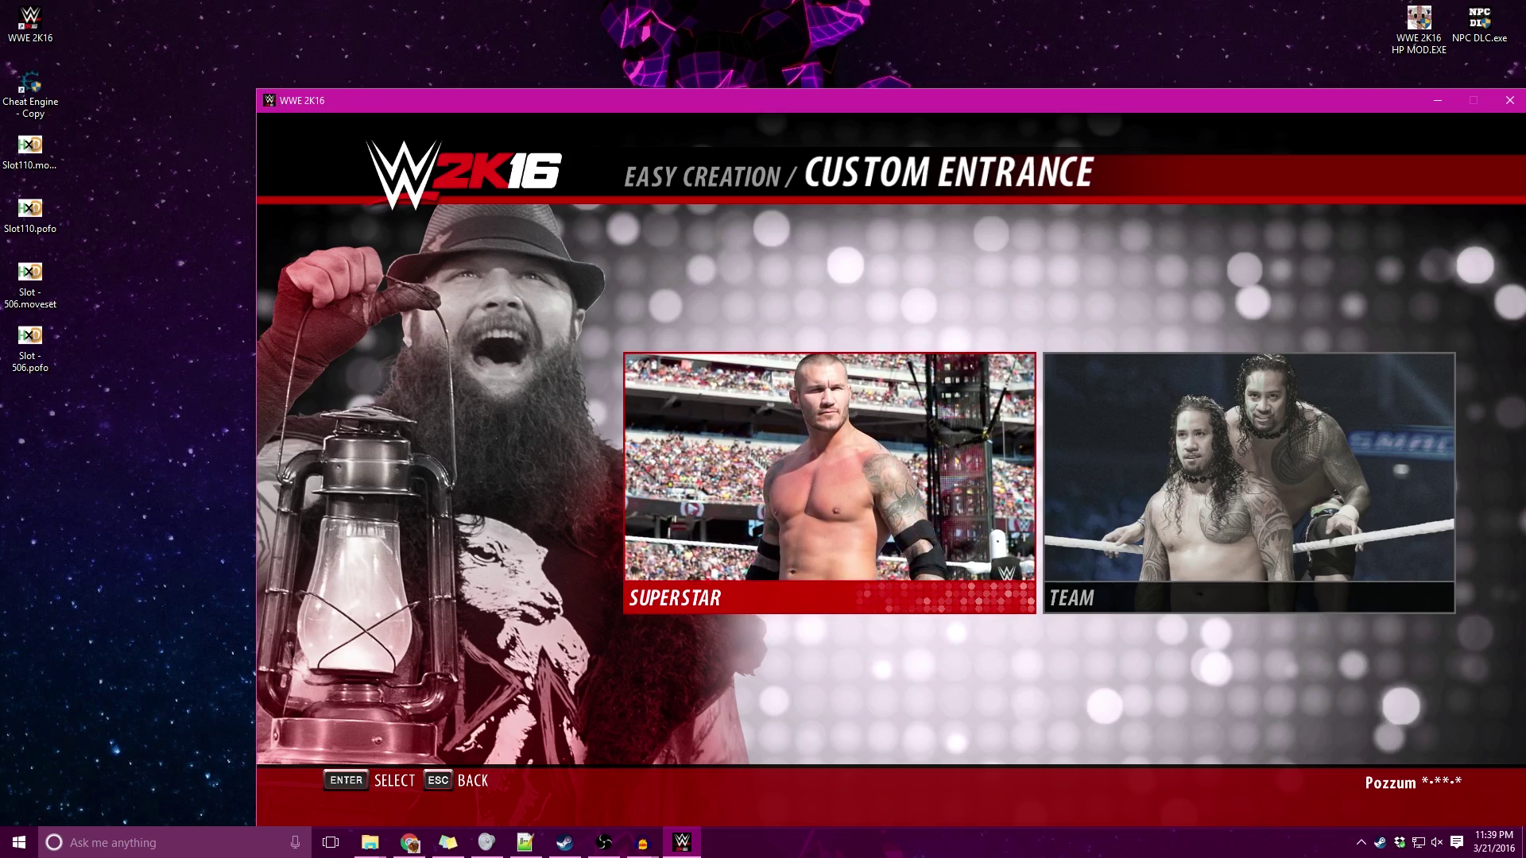
{"action": "key", "text": "Return"}
{"action": "key", "text": "Down"}
{"action": "key", "text": "Down"}
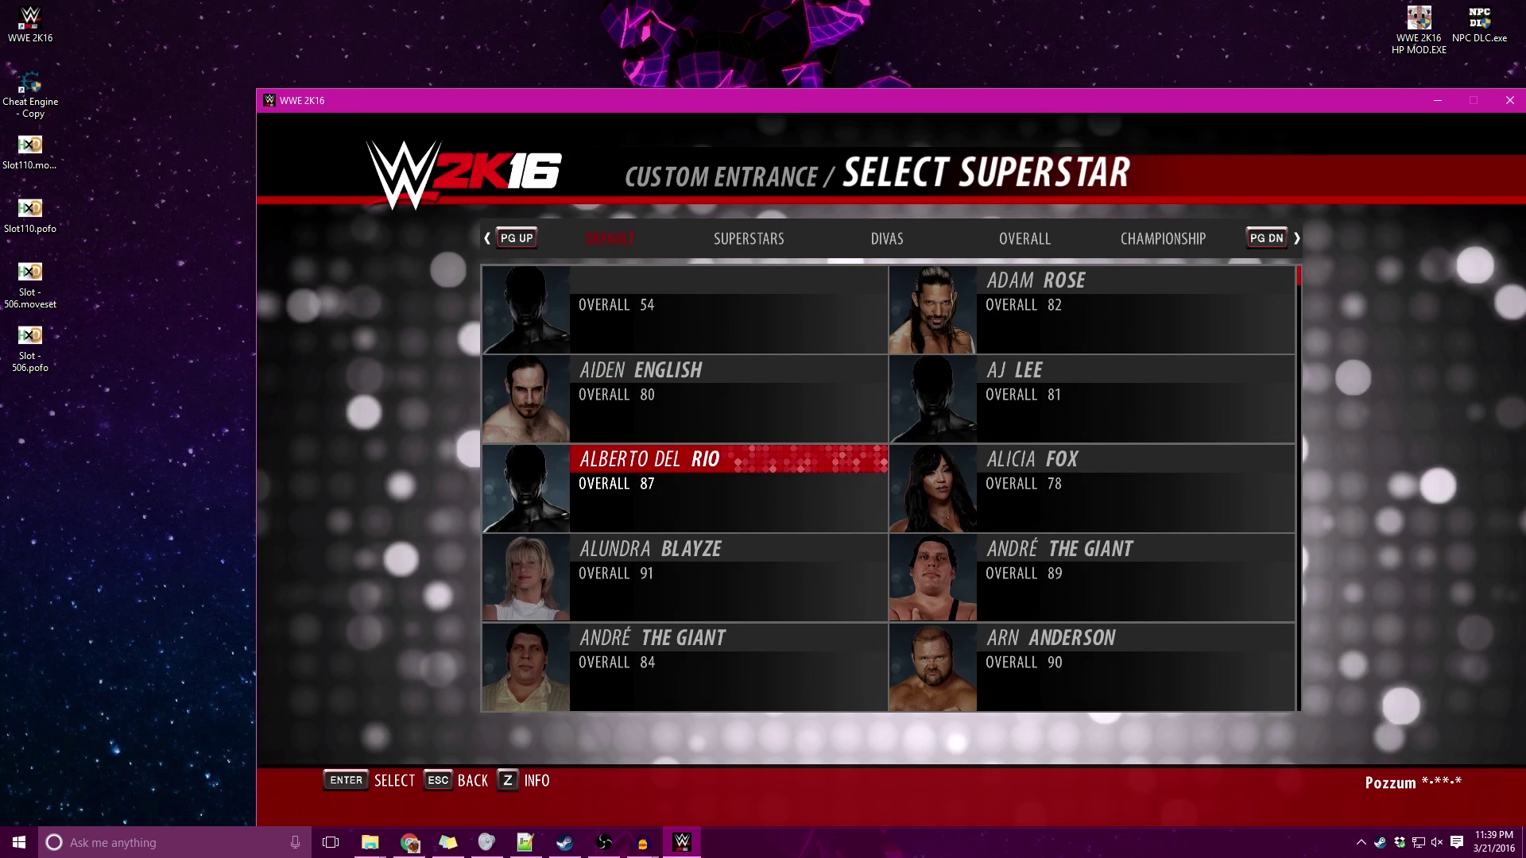
{"action": "key", "text": "Right"}
{"action": "key", "text": "Up"}
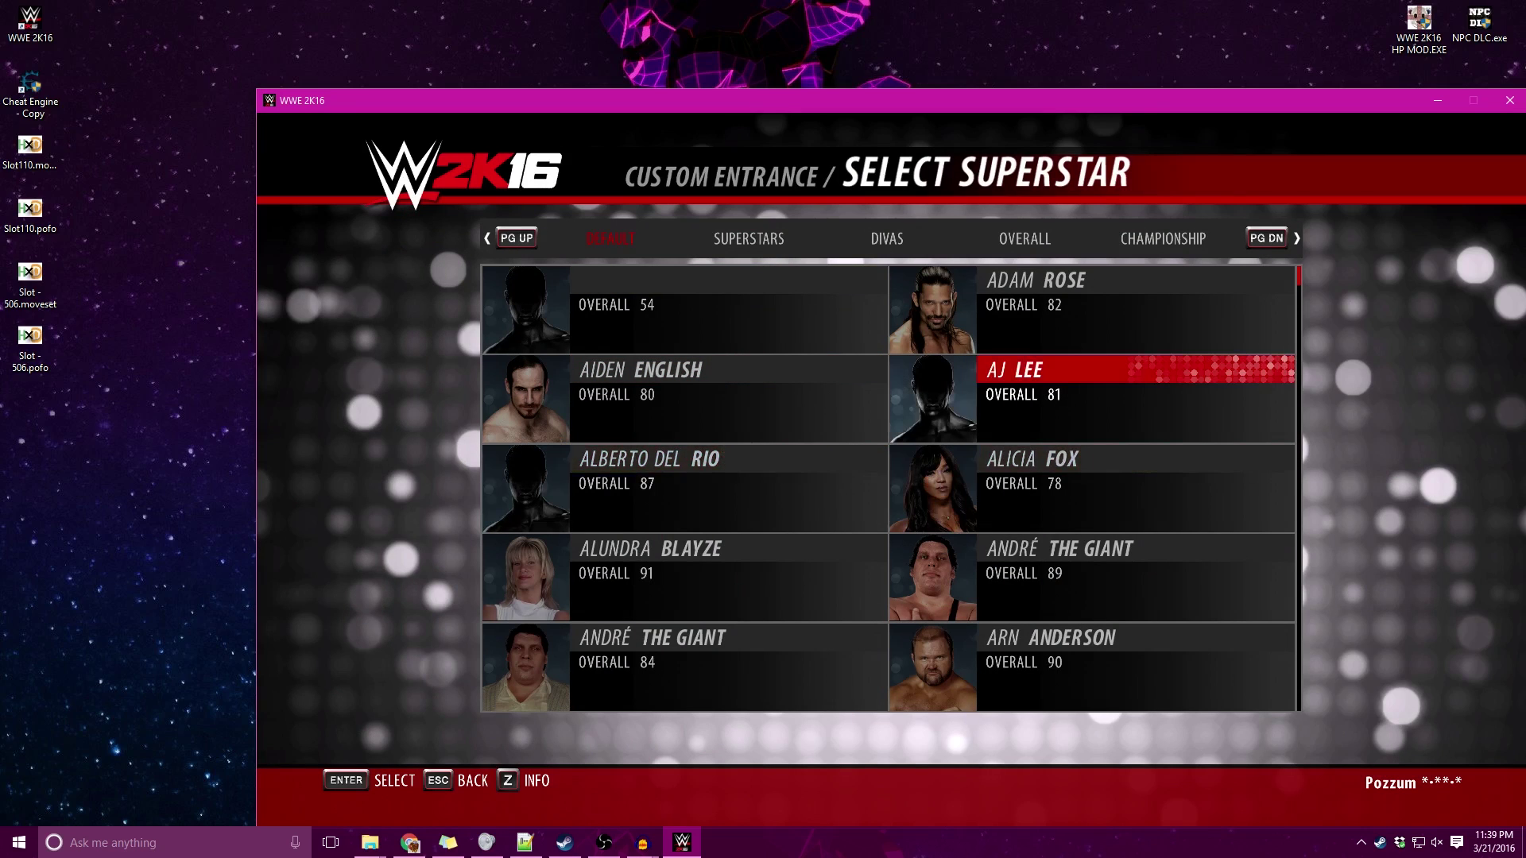
{"action": "key", "text": "Left"}
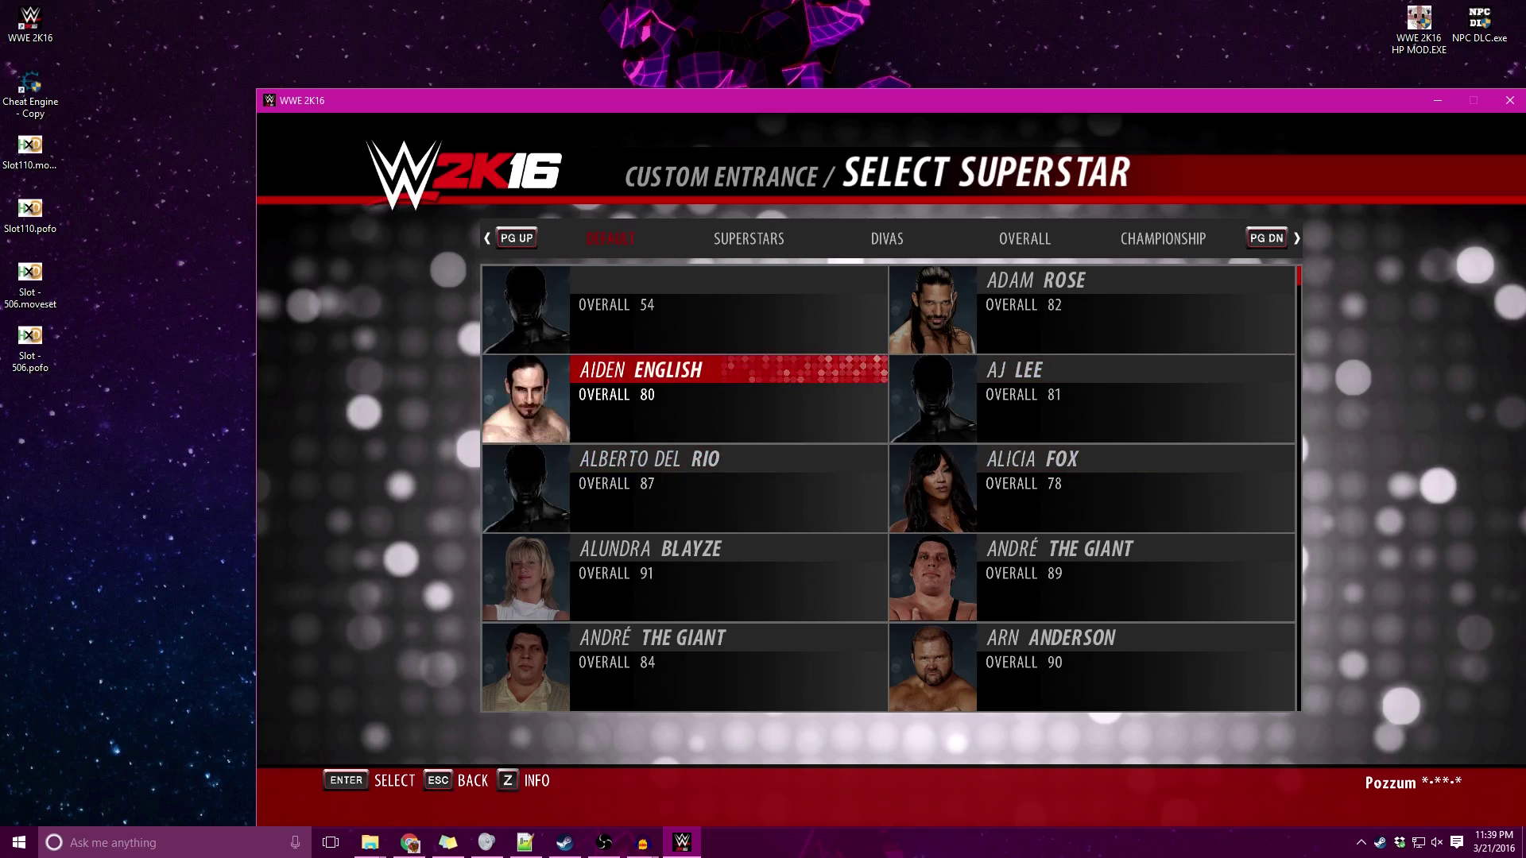
{"action": "key", "text": "Down"}
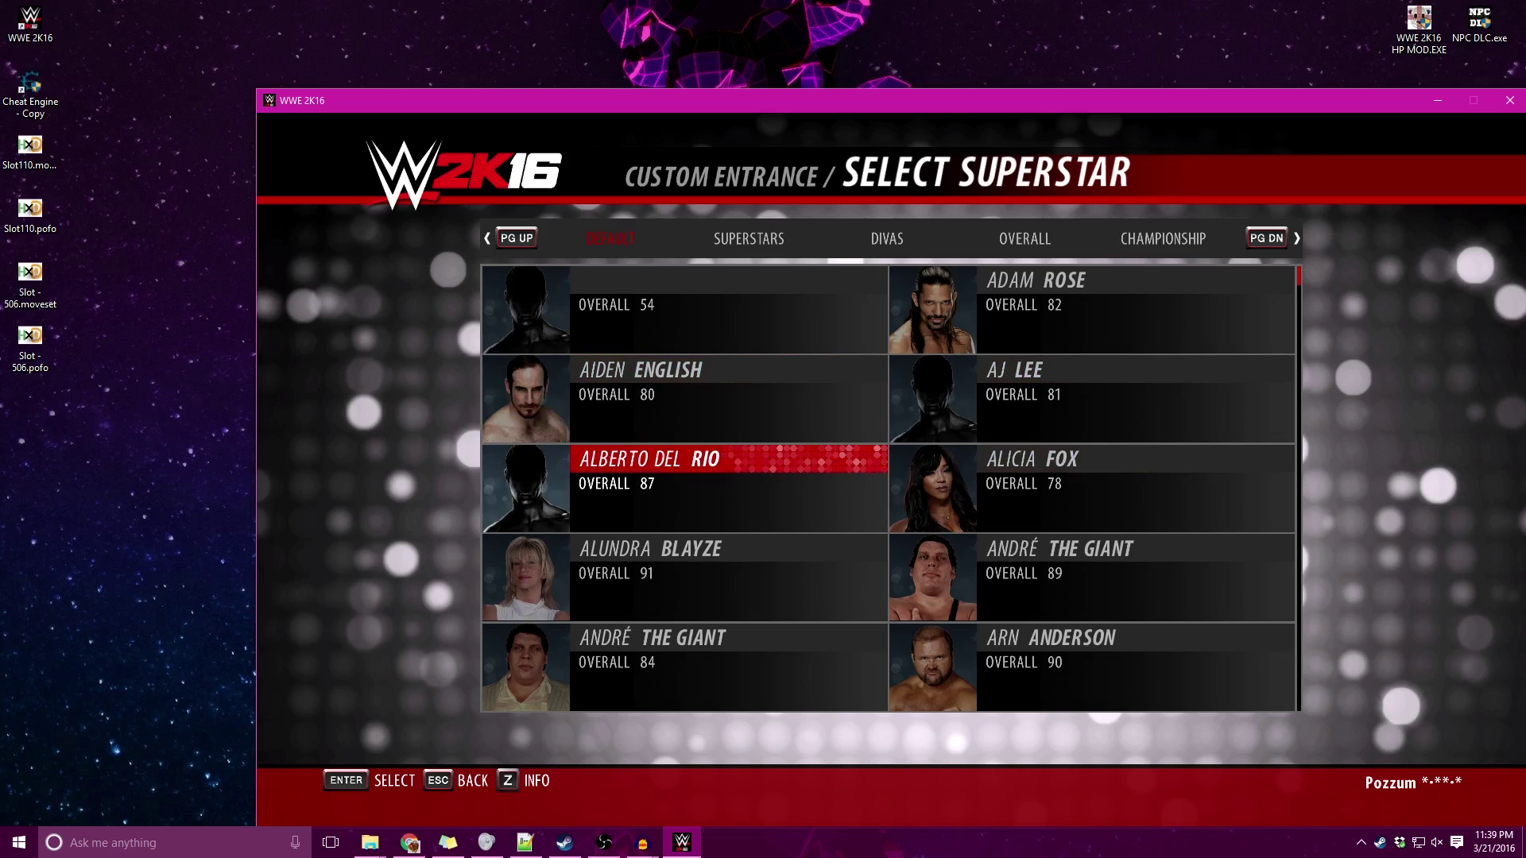
{"action": "key", "text": "Down"}
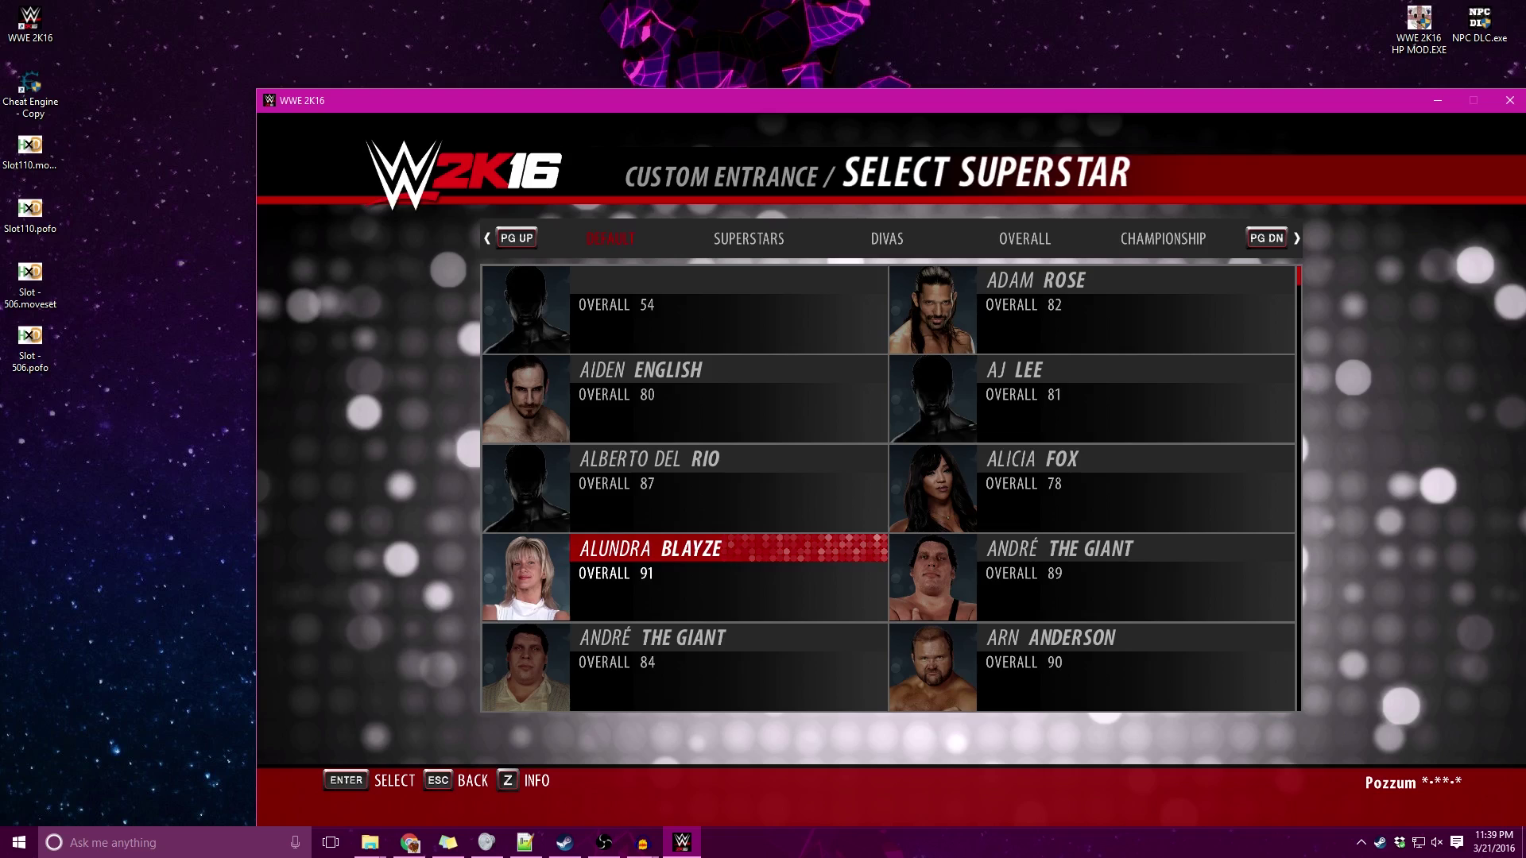
{"action": "key", "text": "Up"}
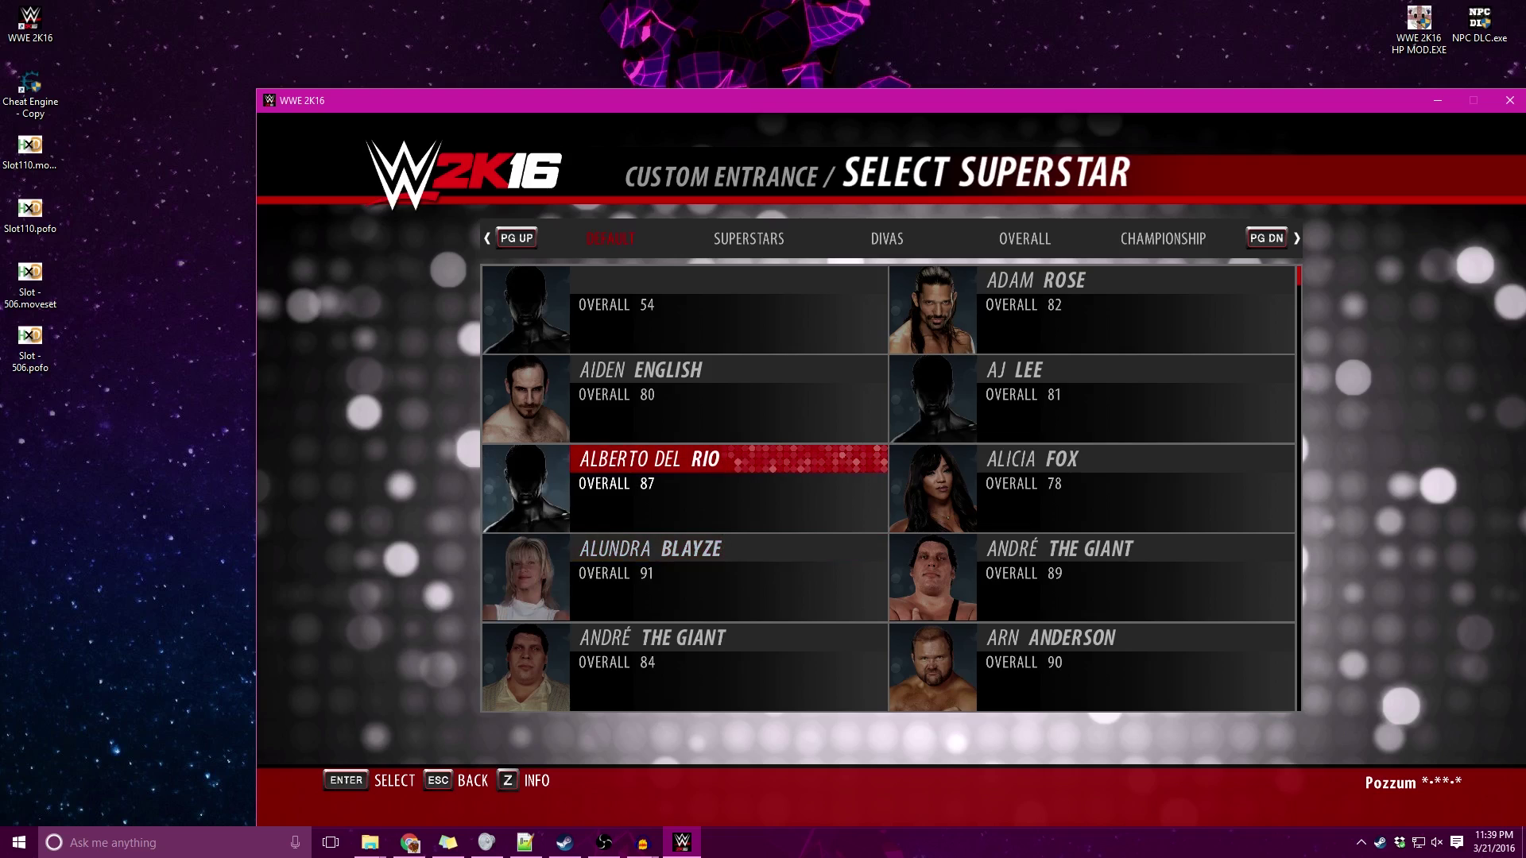
{"action": "key", "text": "Right"}
{"action": "key", "text": "Down"}
{"action": "key", "text": "Up"}
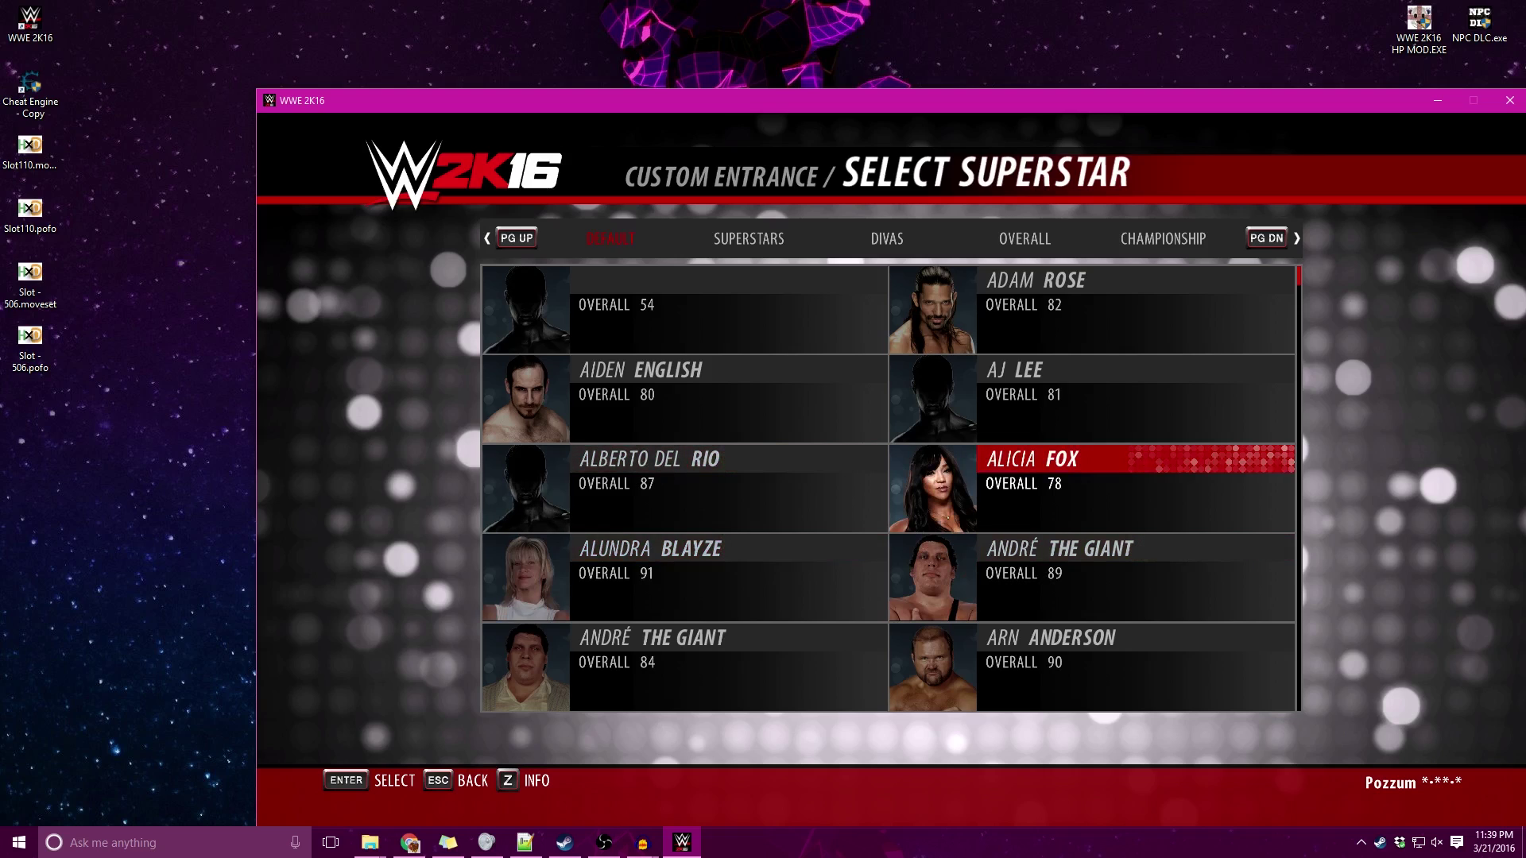
{"action": "key", "text": "Up"}
{"action": "key", "text": "Up"}
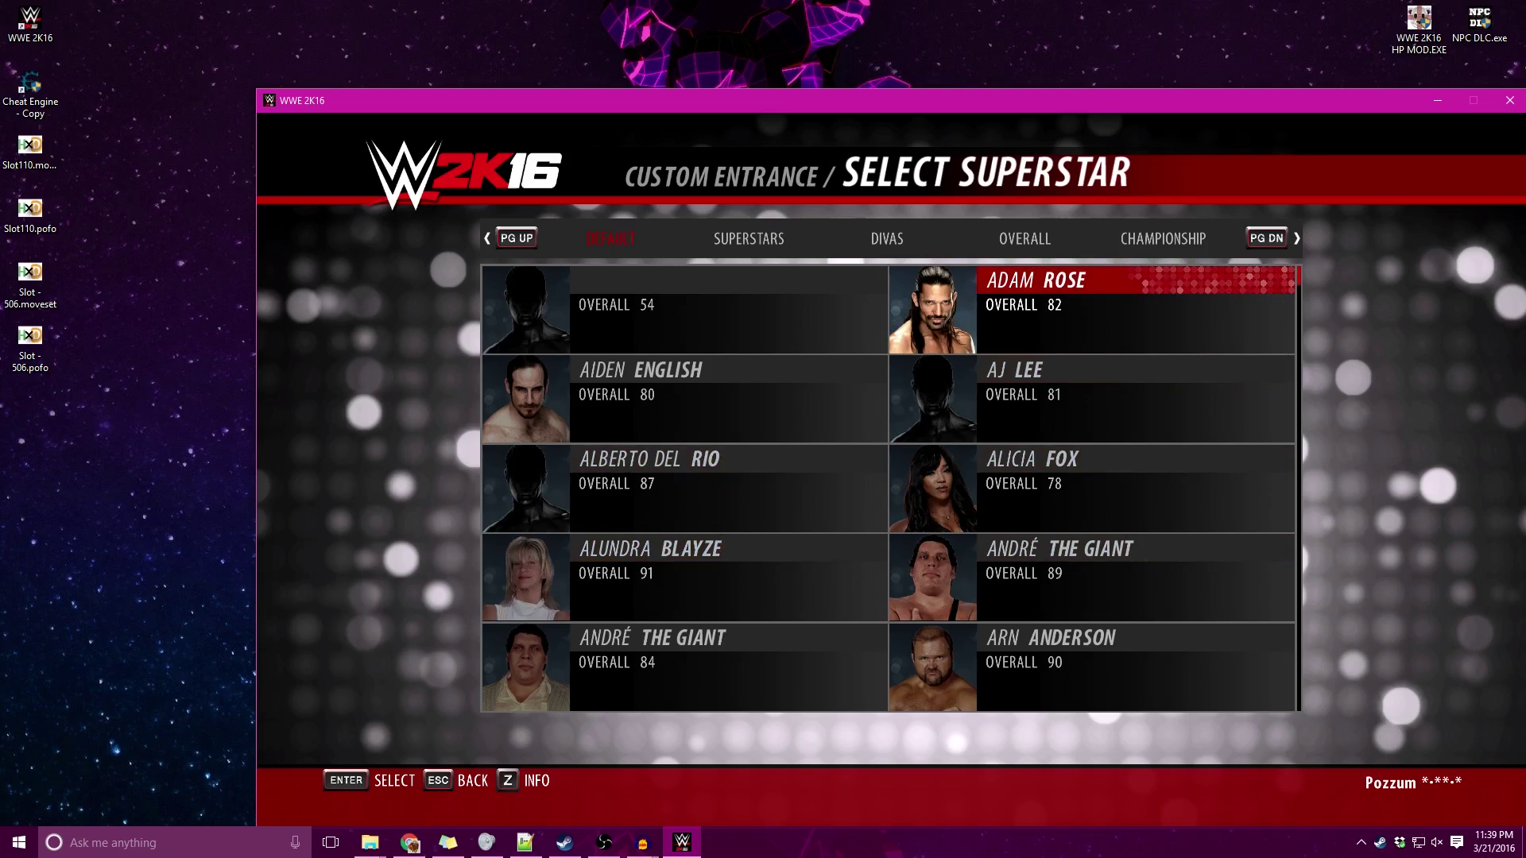
Try to copy Adam Rose's custom entrance to another superstar in the roster
{"action": "key", "text": "Return"}
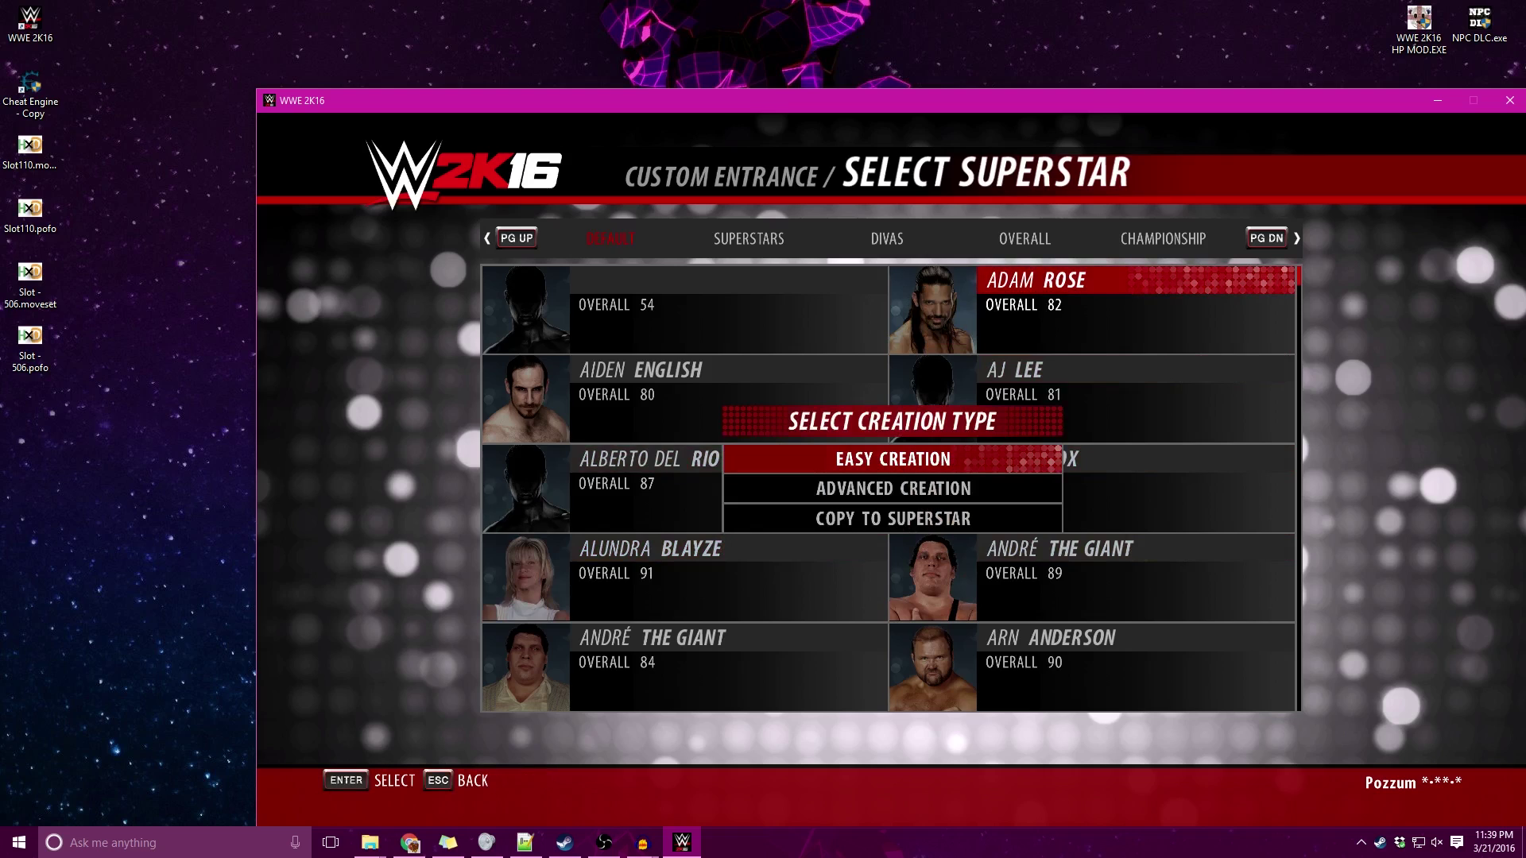
{"action": "key", "text": "Down"}
{"action": "key", "text": "Down"}
{"action": "key", "text": "Return"}
{"action": "key", "text": "Down"}
{"action": "key", "text": "Left"}
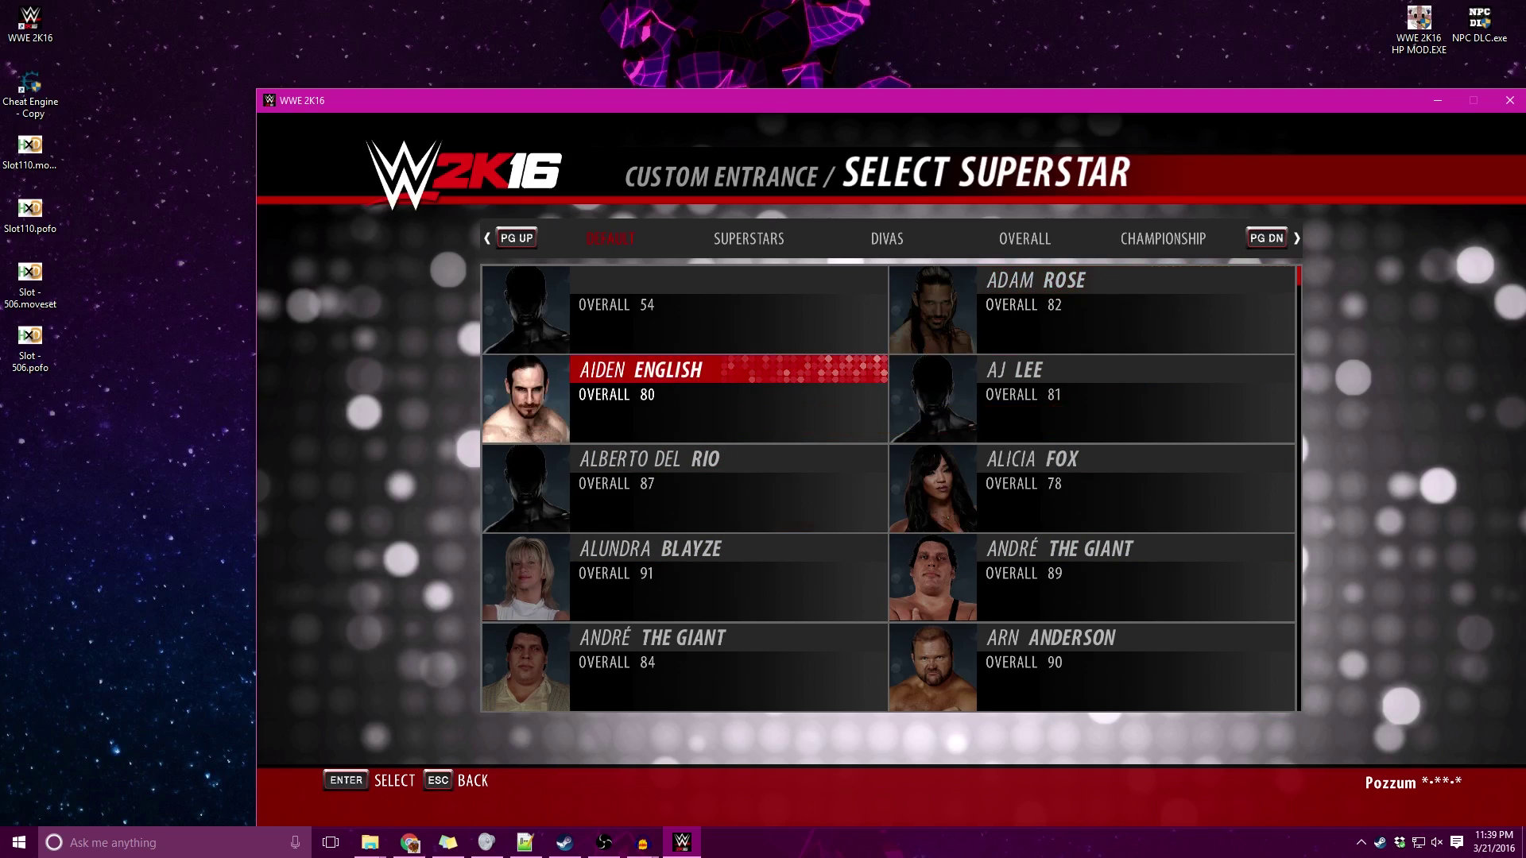
{"action": "key", "text": "Down"}
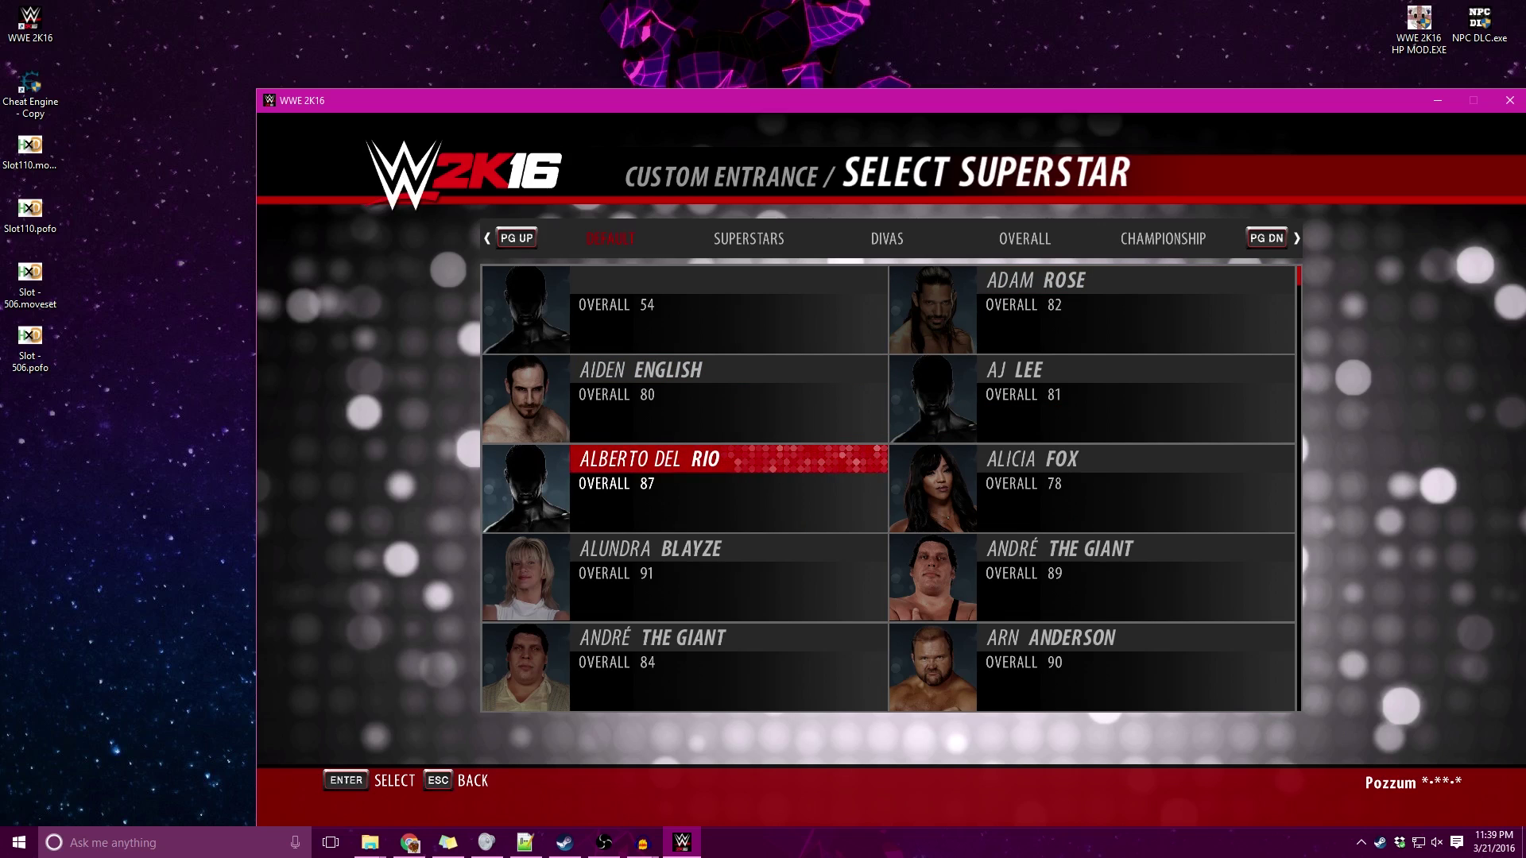
{"action": "key", "text": "Escape"}
Leave the custom entrance screen and open the custom move-set roster from Creations
{"action": "key", "text": "Right"}
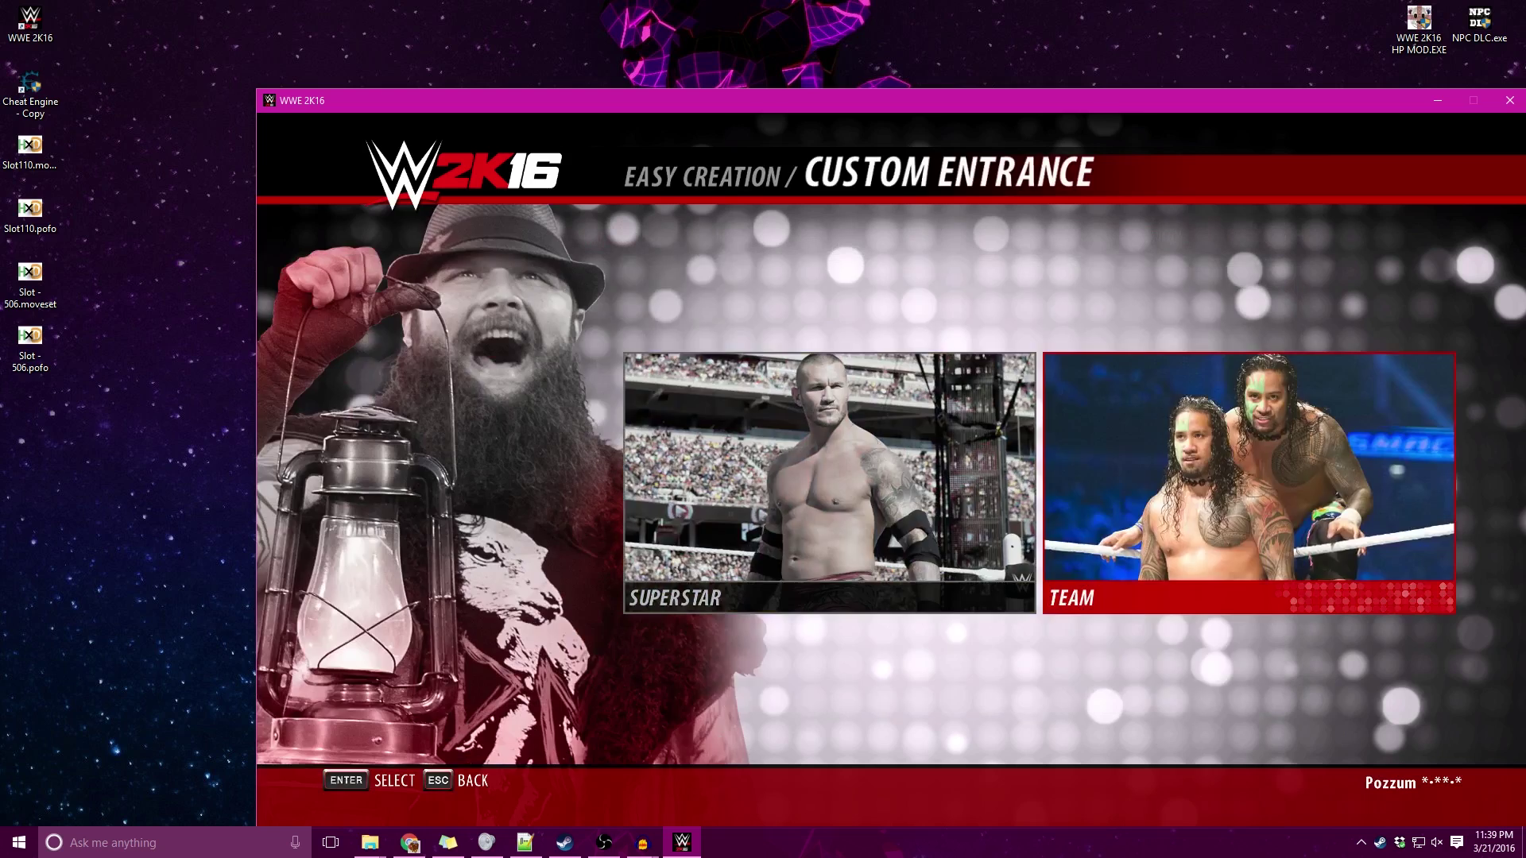
{"action": "key", "text": "Return"}
{"action": "key", "text": "Return"}
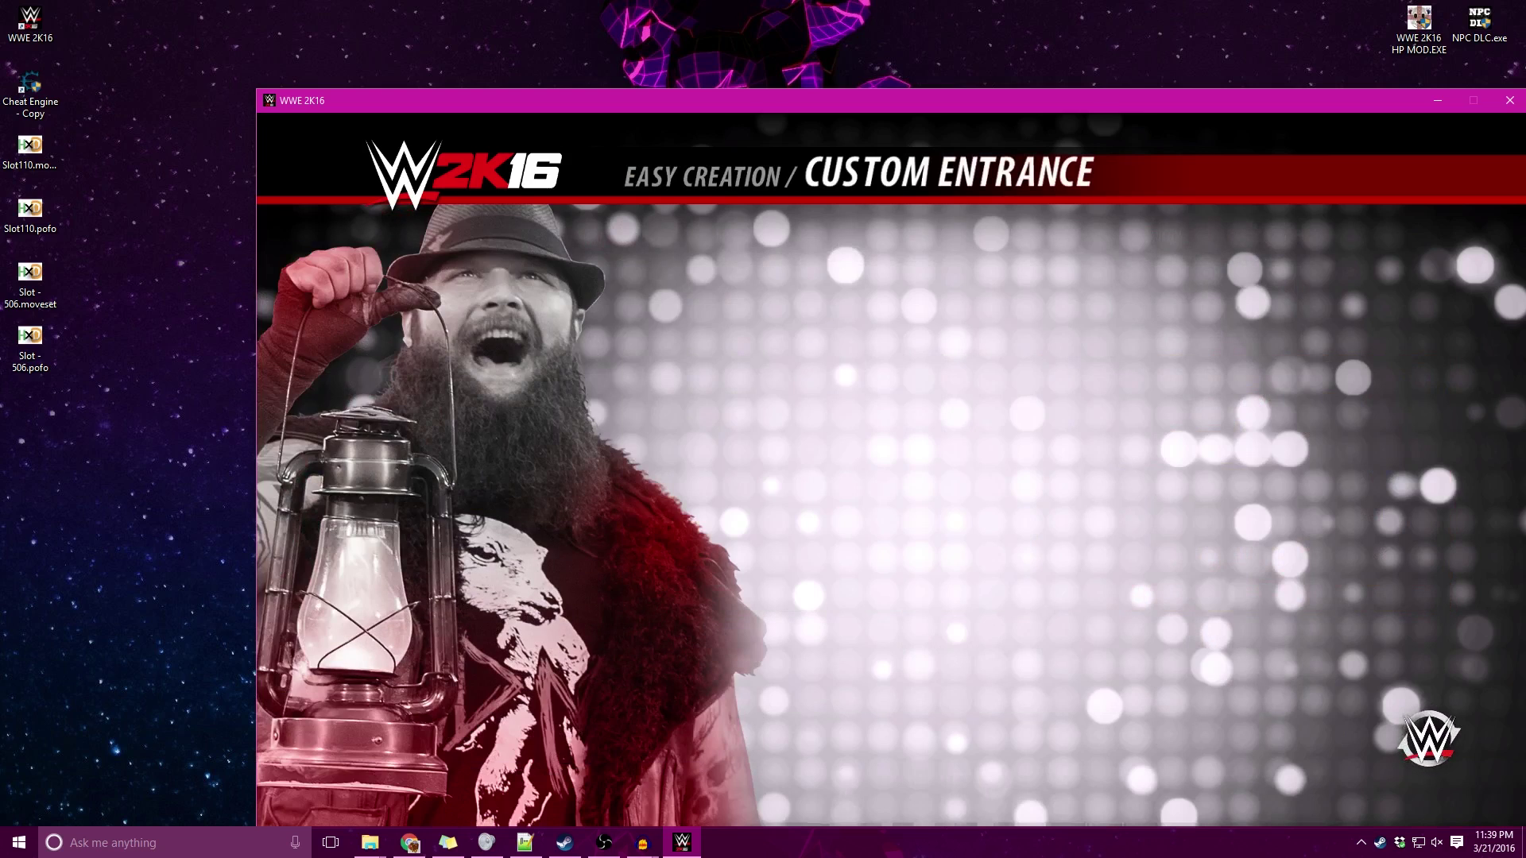
{"action": "key", "text": "Left"}
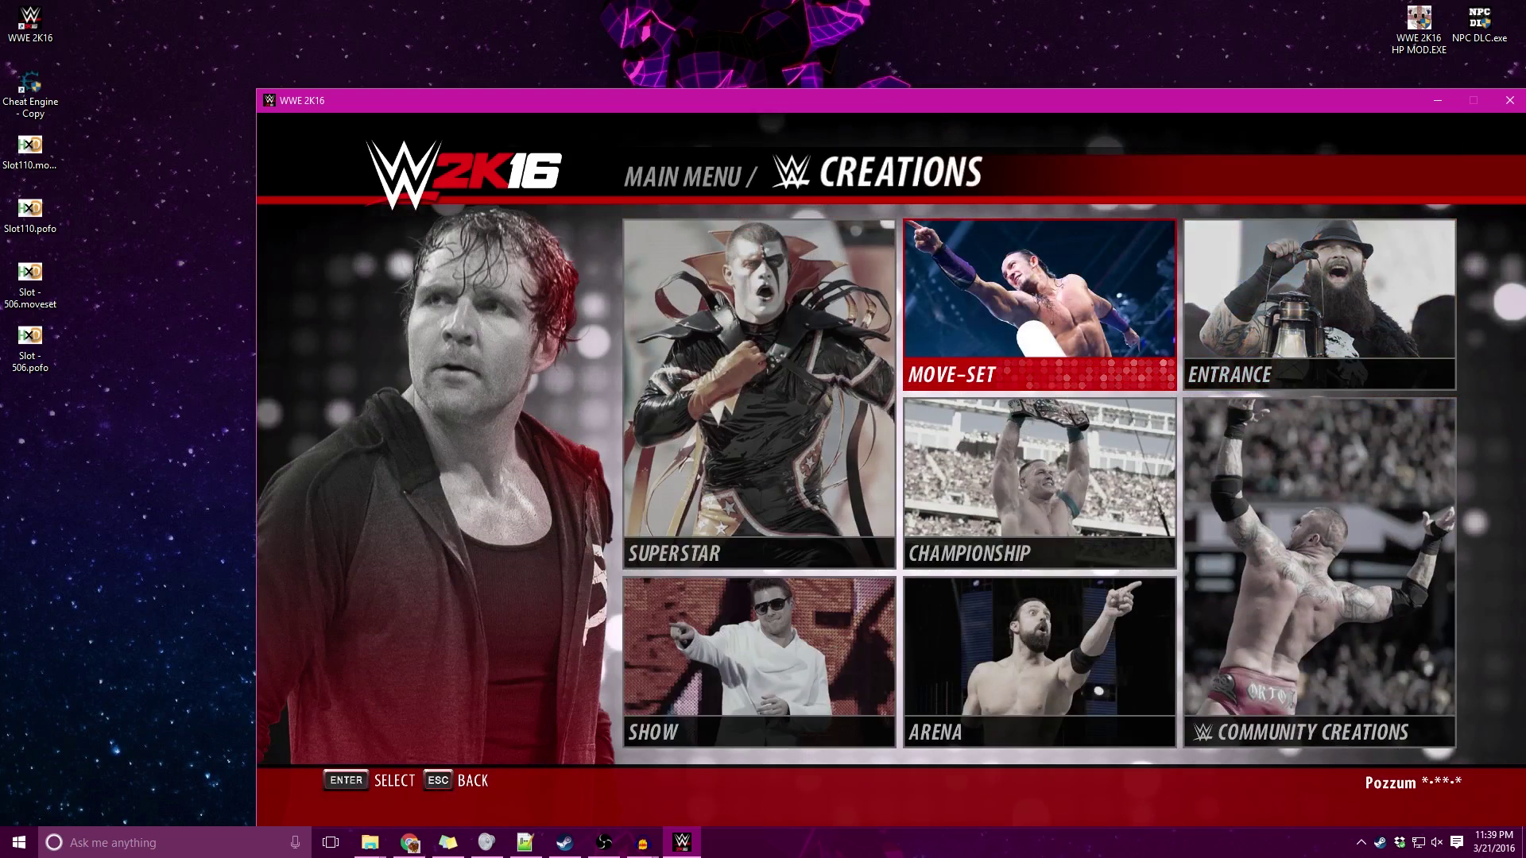
{"action": "key", "text": "Return"}
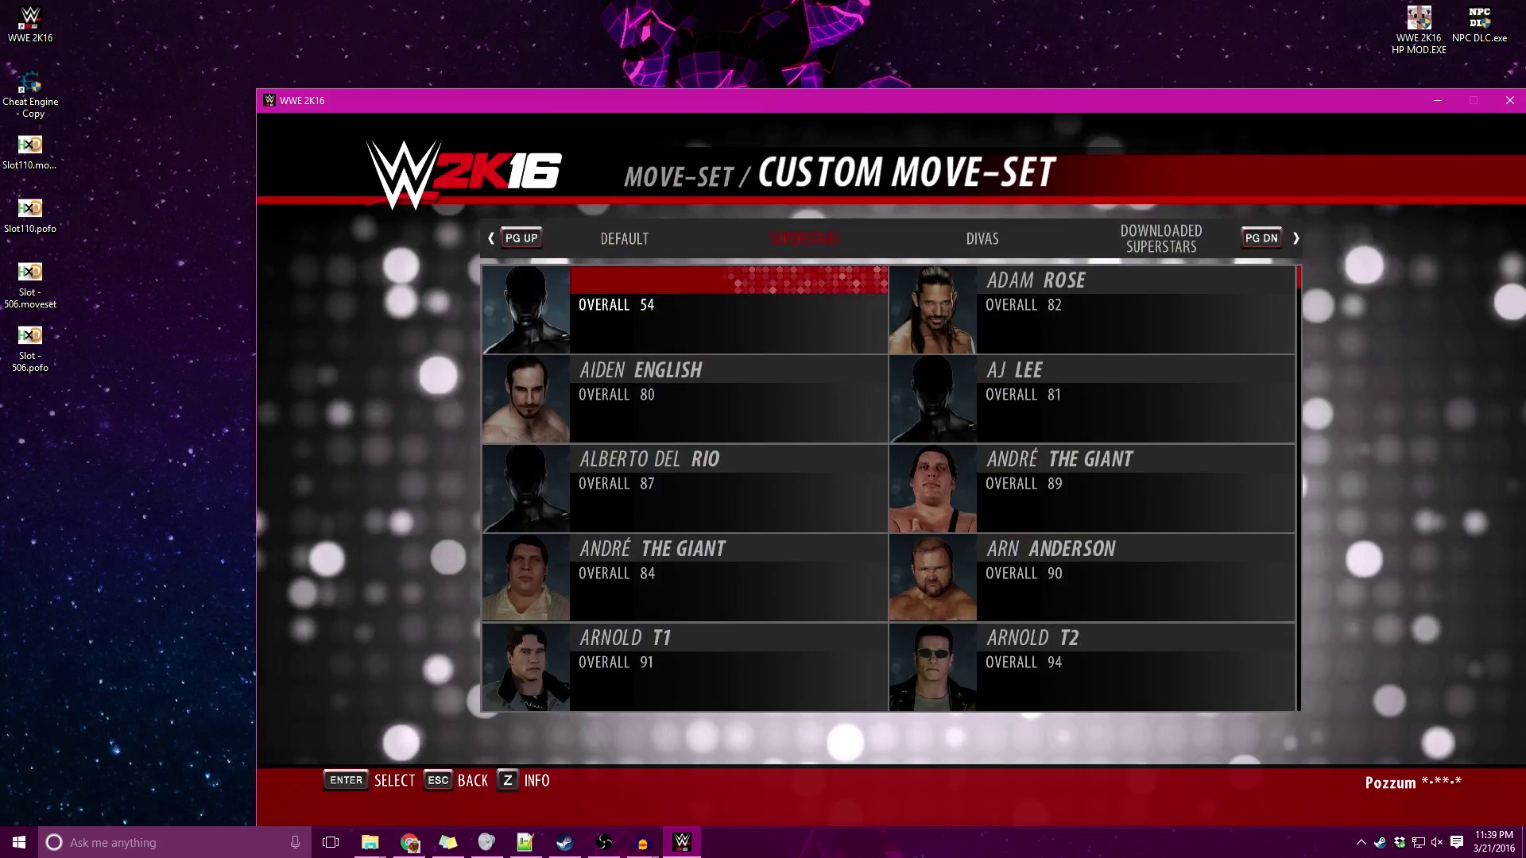
Open Ronda Rousey's move-set from the Divas roster using Normal Edit
{"action": "key", "text": "Page_Down"}
{"action": "key", "text": "Down"}
{"action": "key", "text": "Down"}
{"action": "key", "text": "Down"}
{"action": "key", "text": "Down"}
{"action": "key", "text": "Down"}
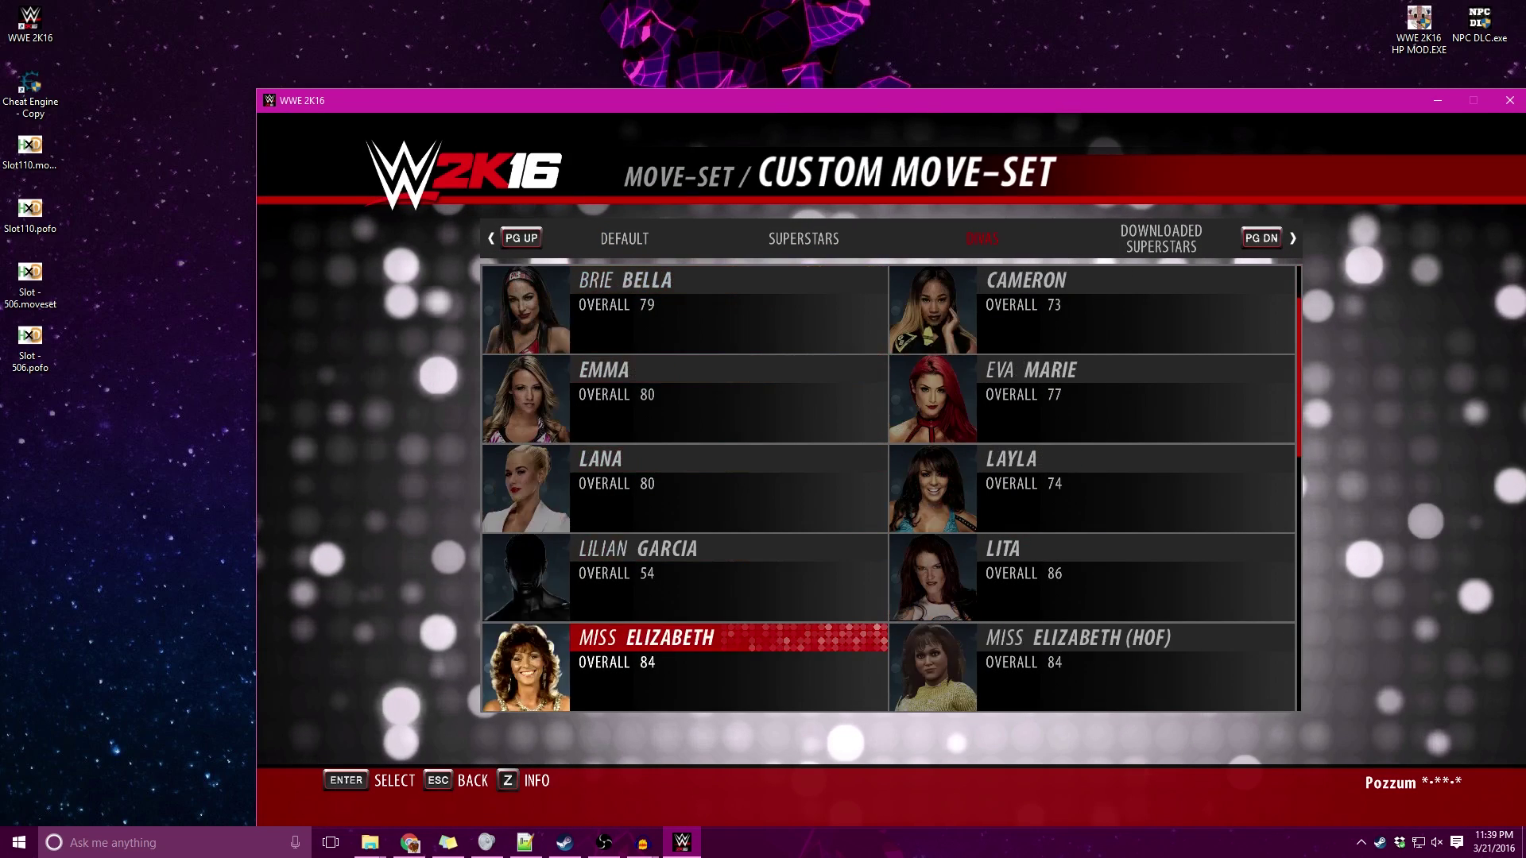
{"action": "key", "text": "Down"}
{"action": "key", "text": "Down"}
{"action": "key", "text": "Down"}
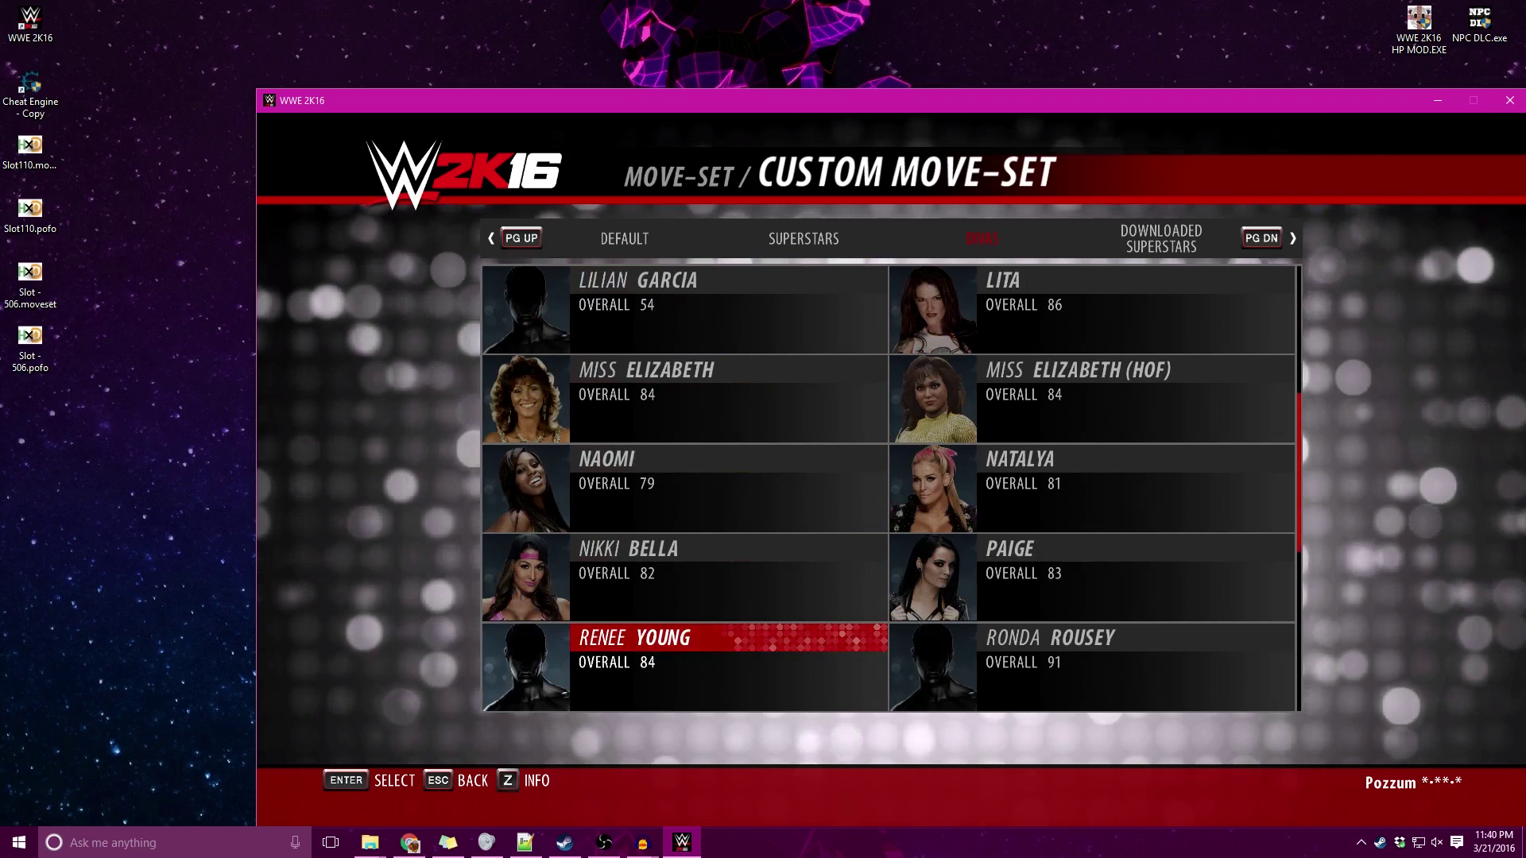
{"action": "key", "text": "Down"}
{"action": "key", "text": "Up"}
{"action": "key", "text": "Right"}
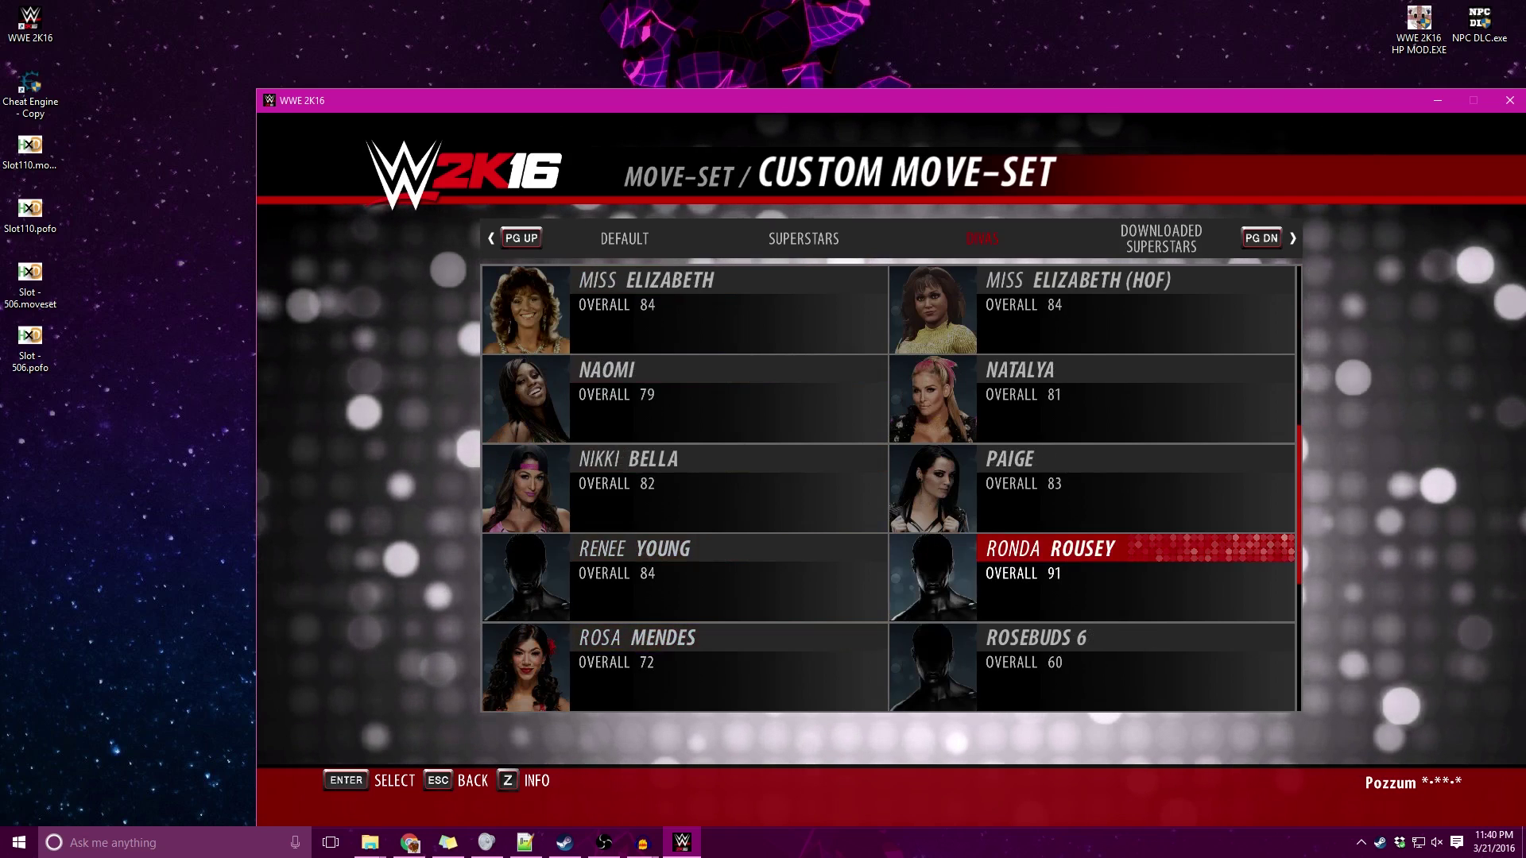
{"action": "key", "text": "Return"}
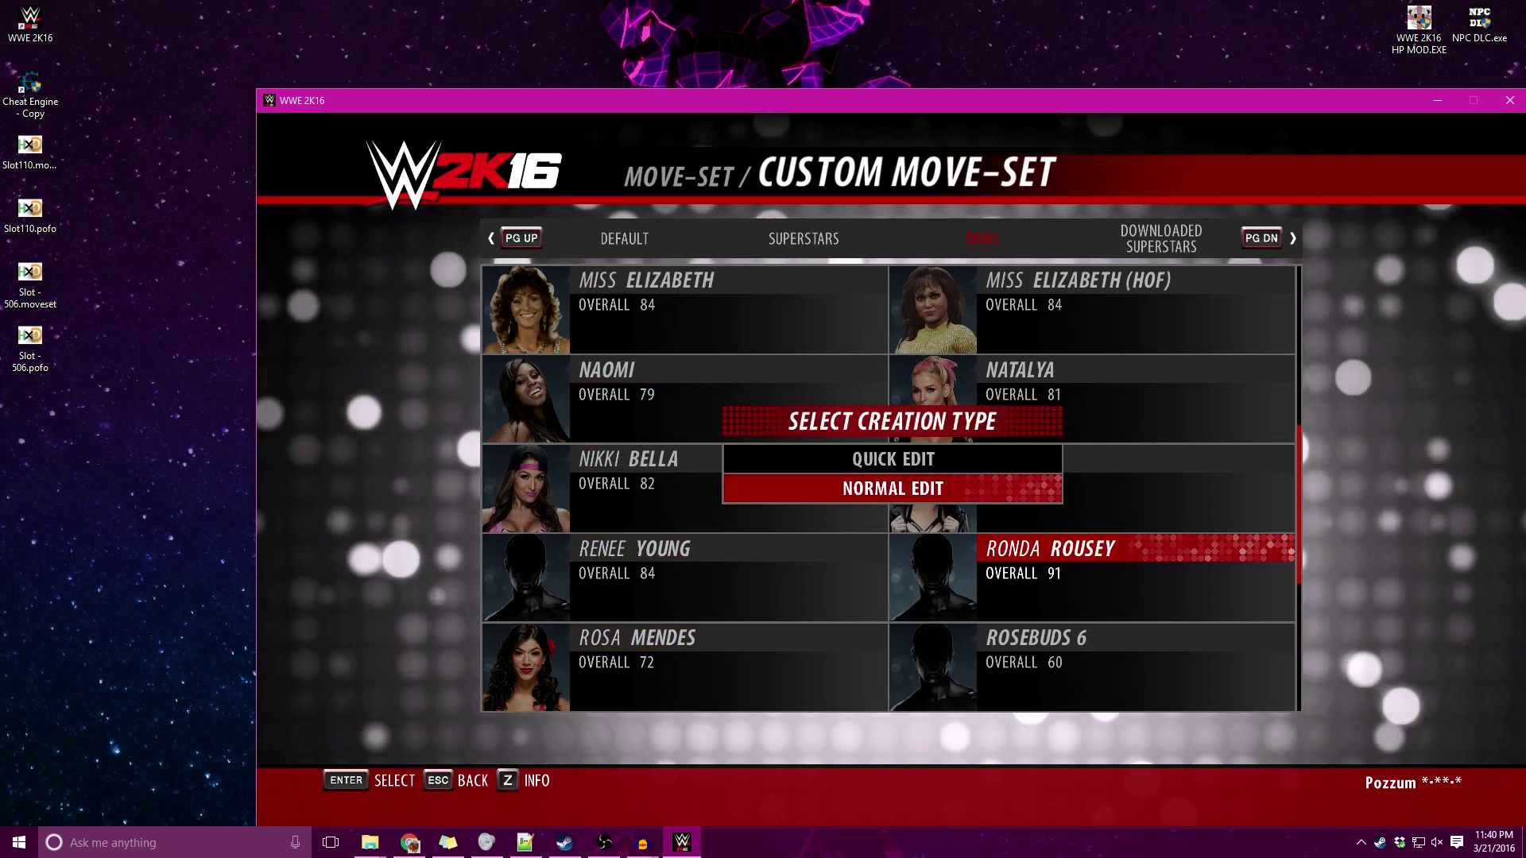
{"action": "key", "text": "Up"}
{"action": "key", "text": "Down"}
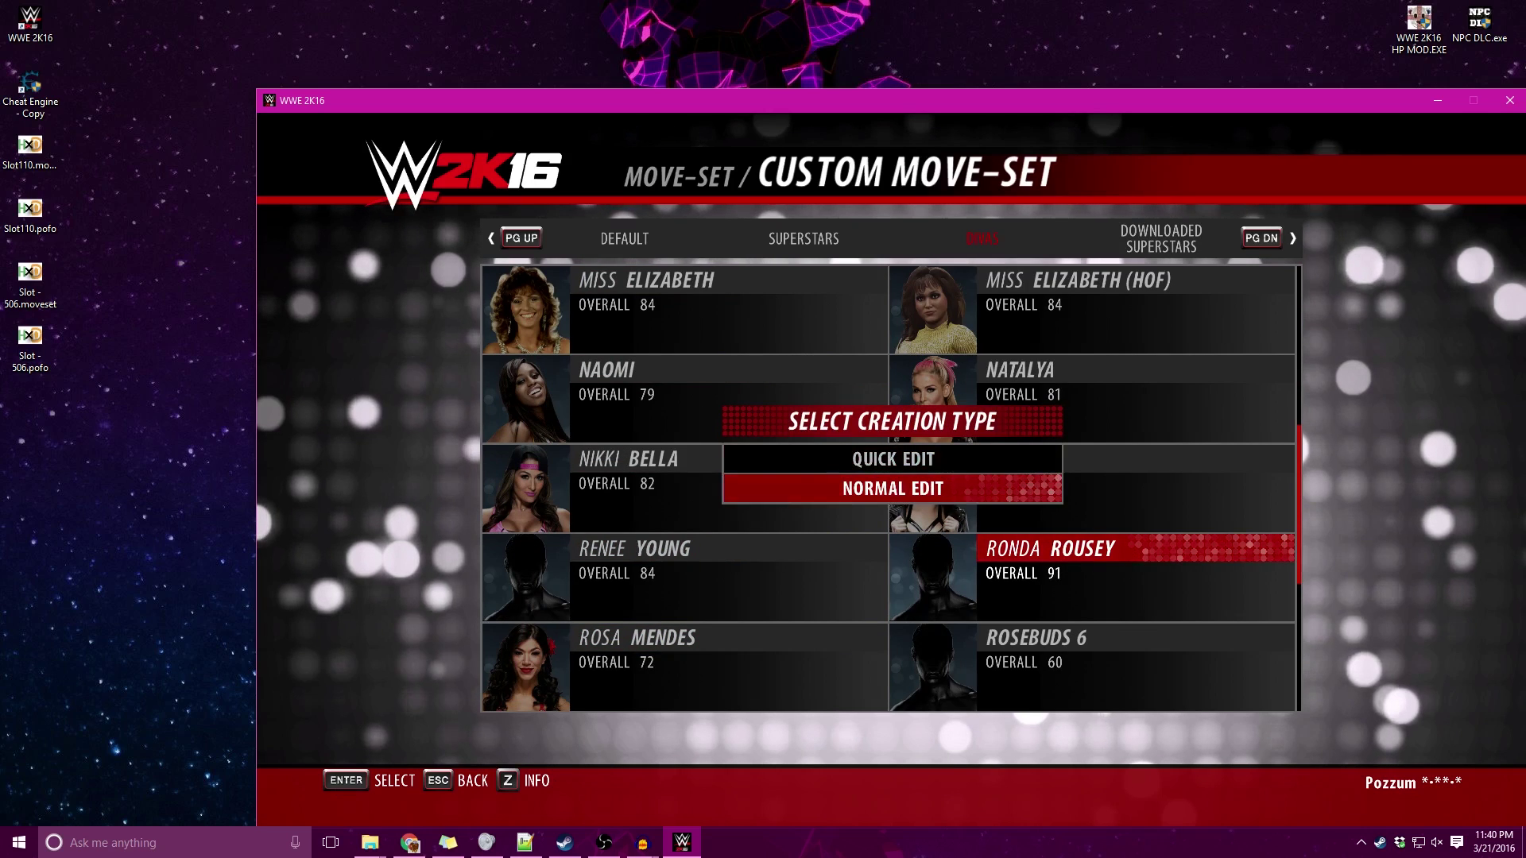
{"action": "key", "text": "Return"}
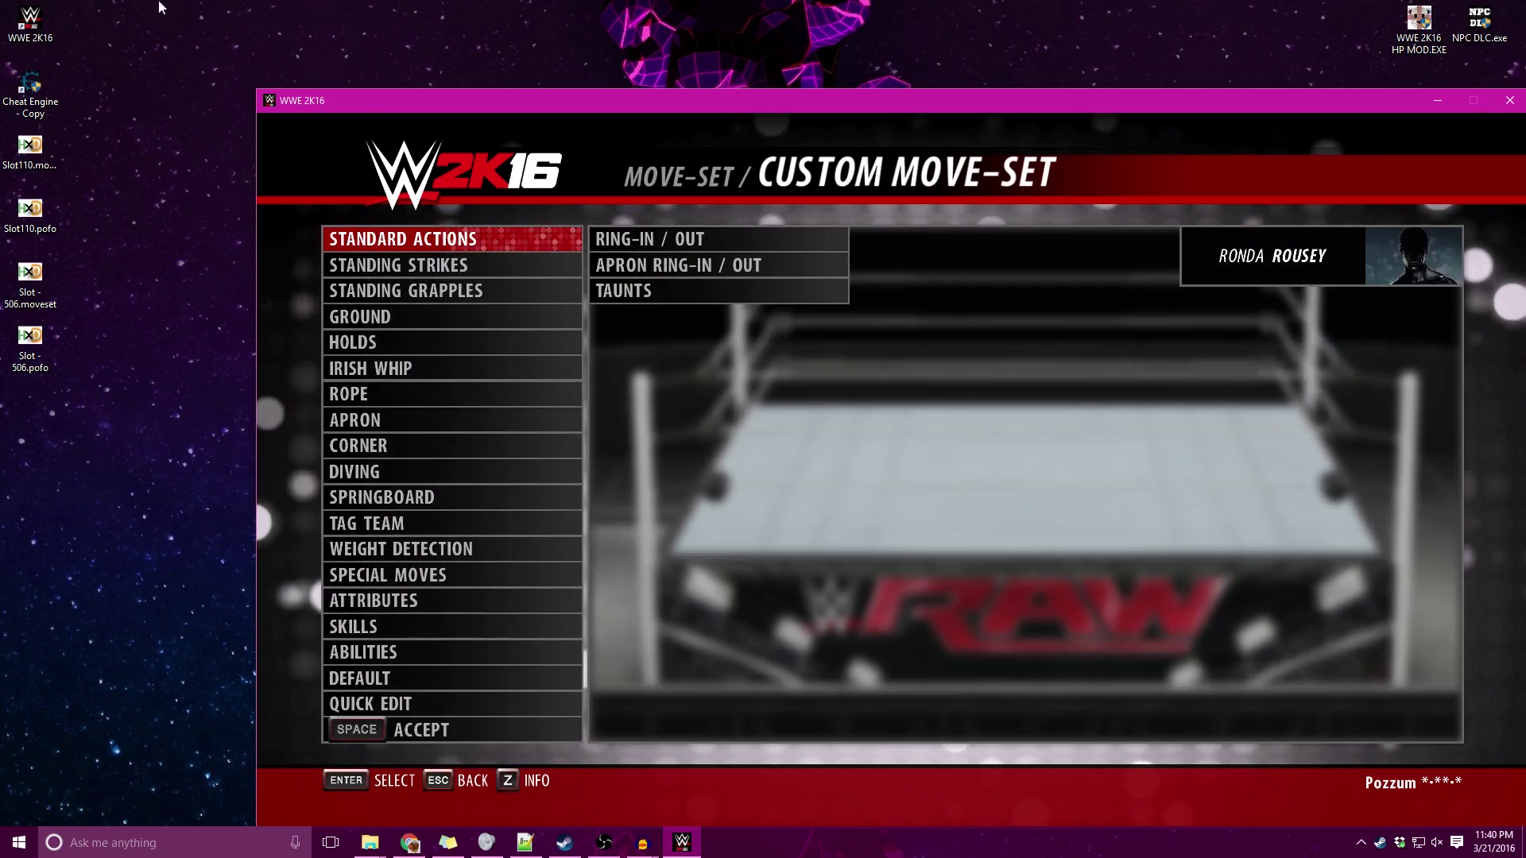
{"action": "left_click", "coordinate": [30, 278]}
{"action": "left_click", "coordinate": [64, 371]}
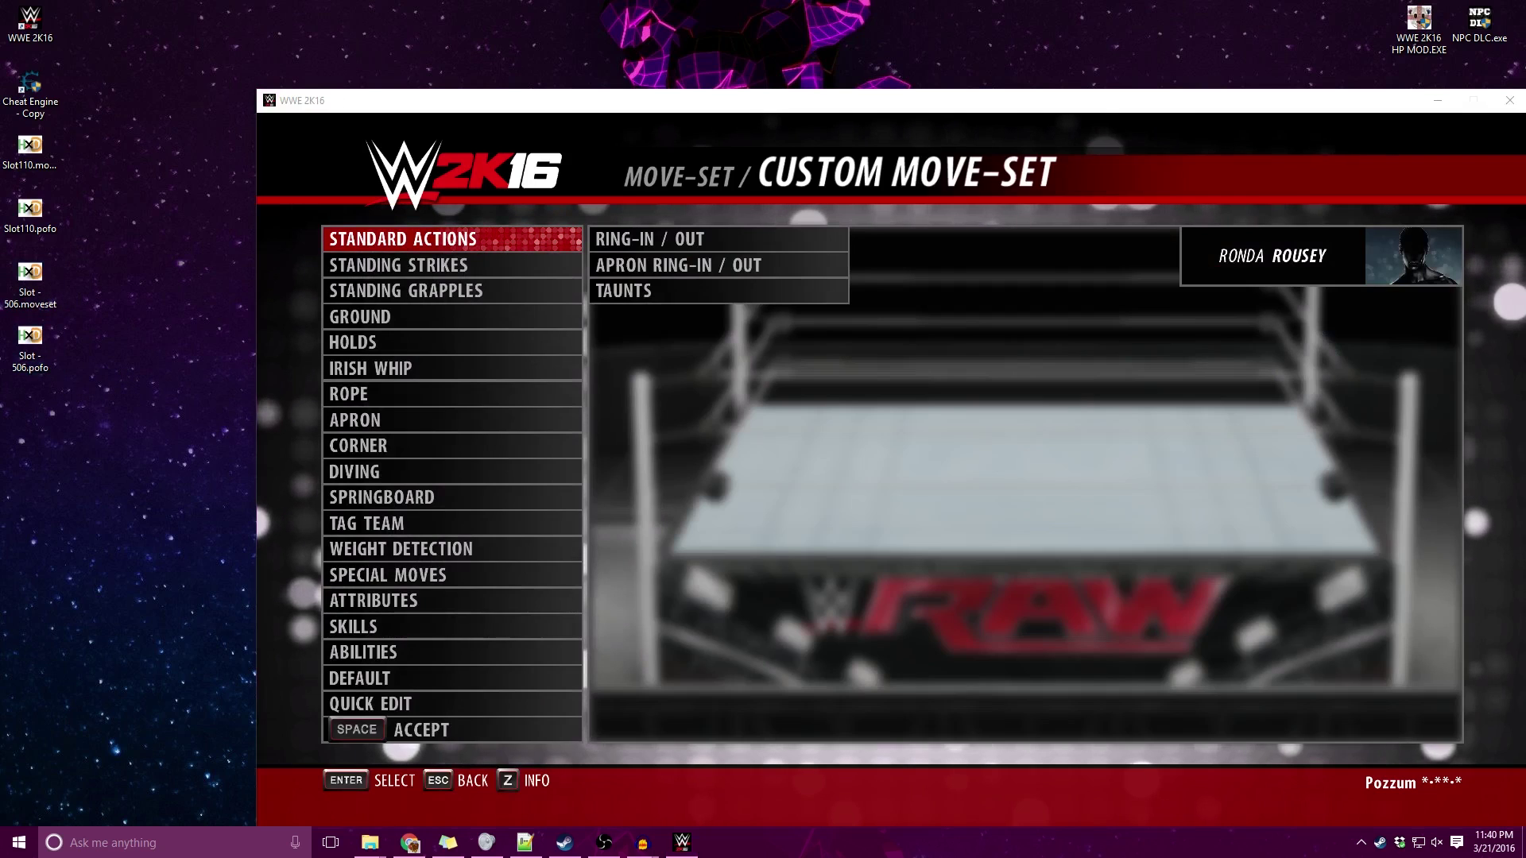
Examine the front and rear Strong Strikes slots under Standing Strikes in Ronda Rousey's move-set
{"action": "left_click", "coordinate": [286, 381]}
{"action": "key", "text": "Down"}
{"action": "key", "text": "Down"}
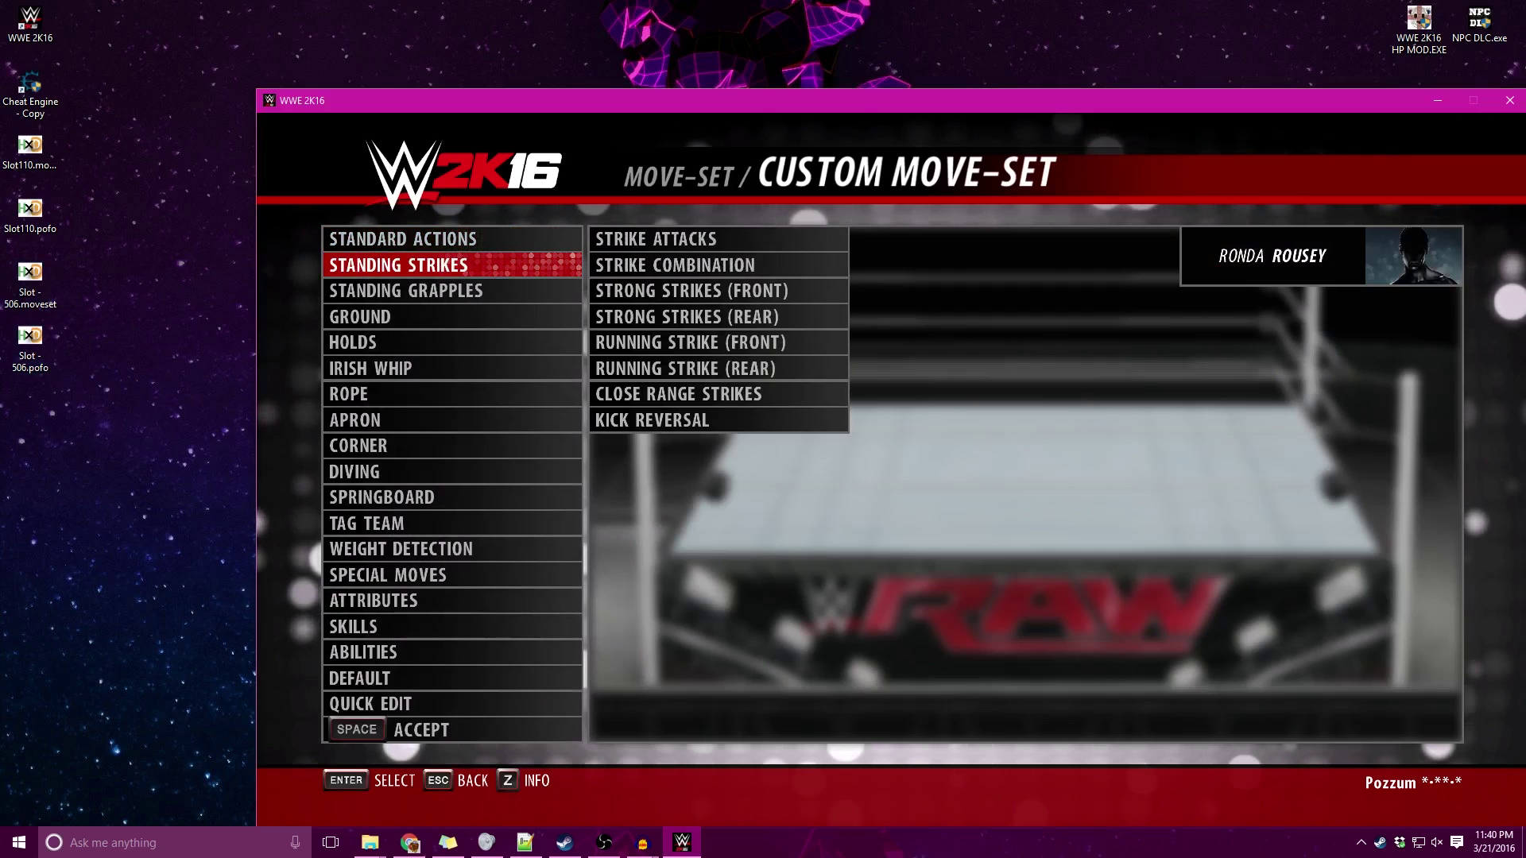
{"action": "key", "text": "Up"}
{"action": "key", "text": "Up"}
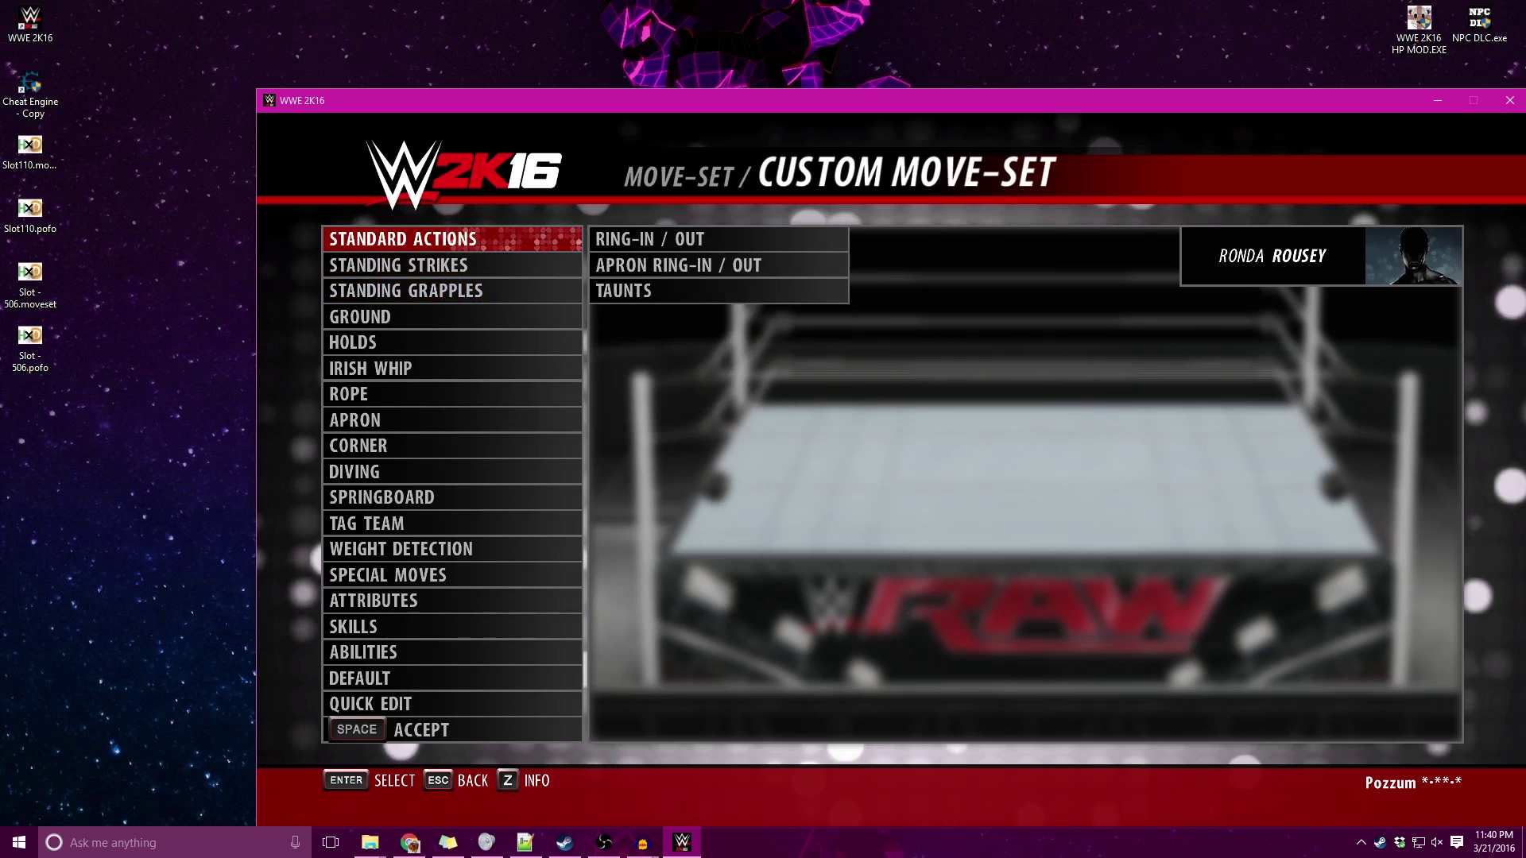
{"action": "key", "text": "Down"}
{"action": "key", "text": "Return"}
{"action": "key", "text": "Down"}
{"action": "key", "text": "Down"}
{"action": "key", "text": "Down"}
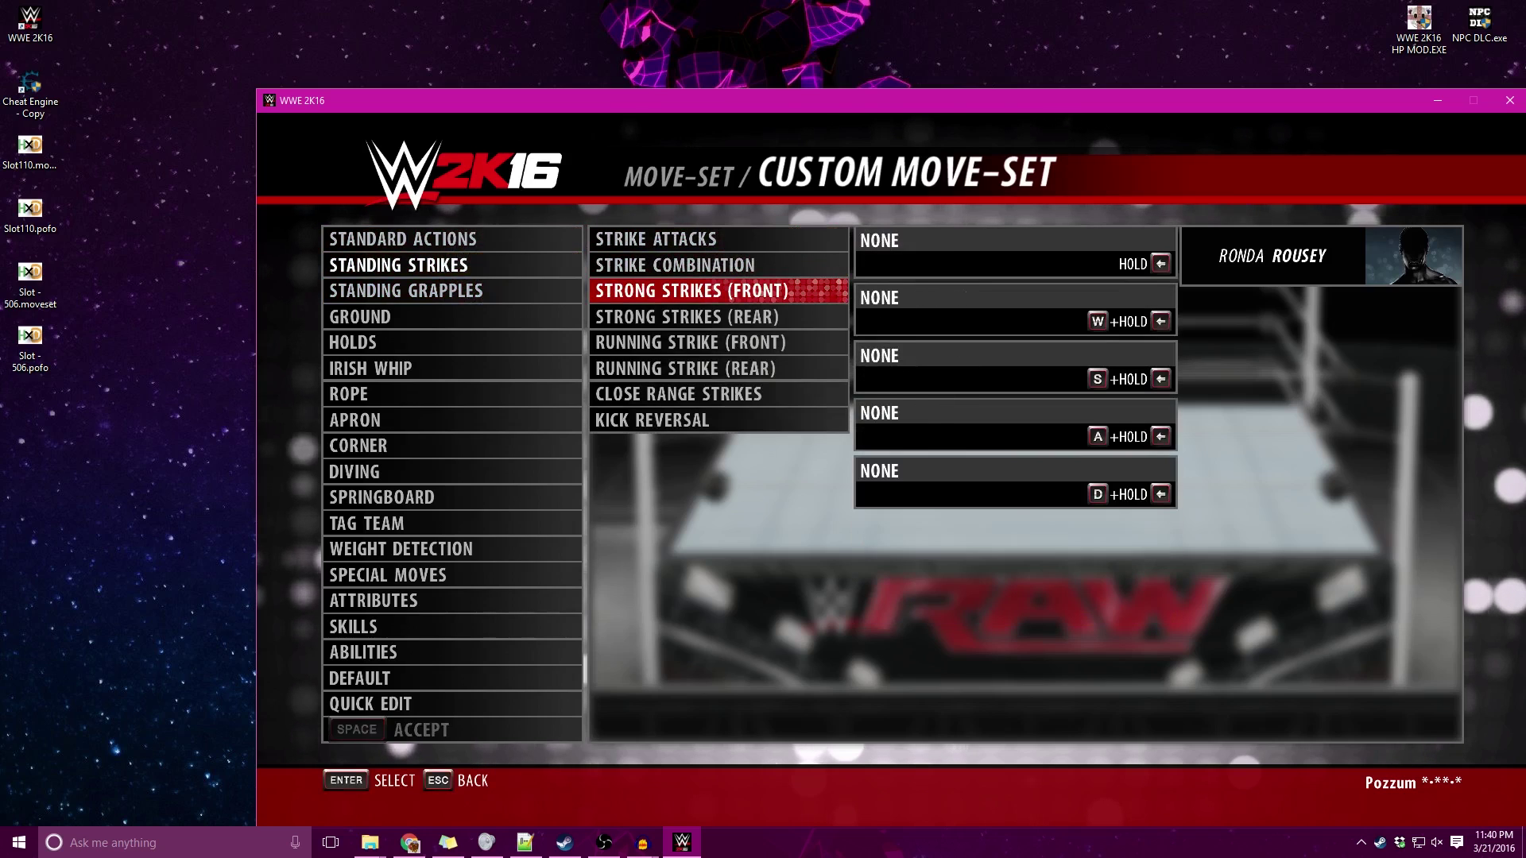
{"action": "key", "text": "Up"}
{"action": "key", "text": "Down"}
{"action": "key", "text": "Up"}
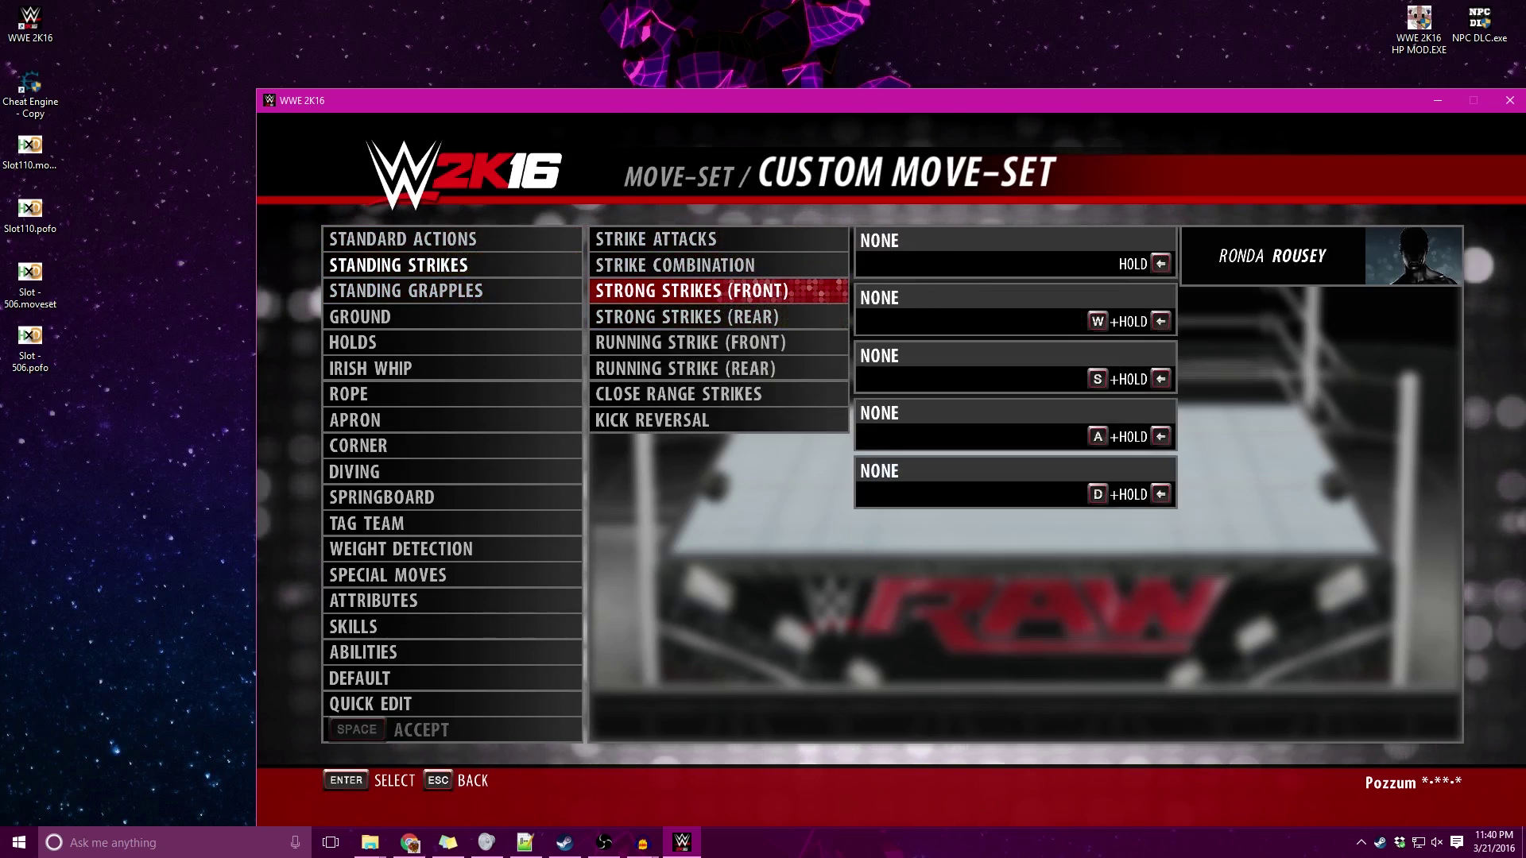
{"action": "key", "text": "Down"}
{"action": "key", "text": "Up"}
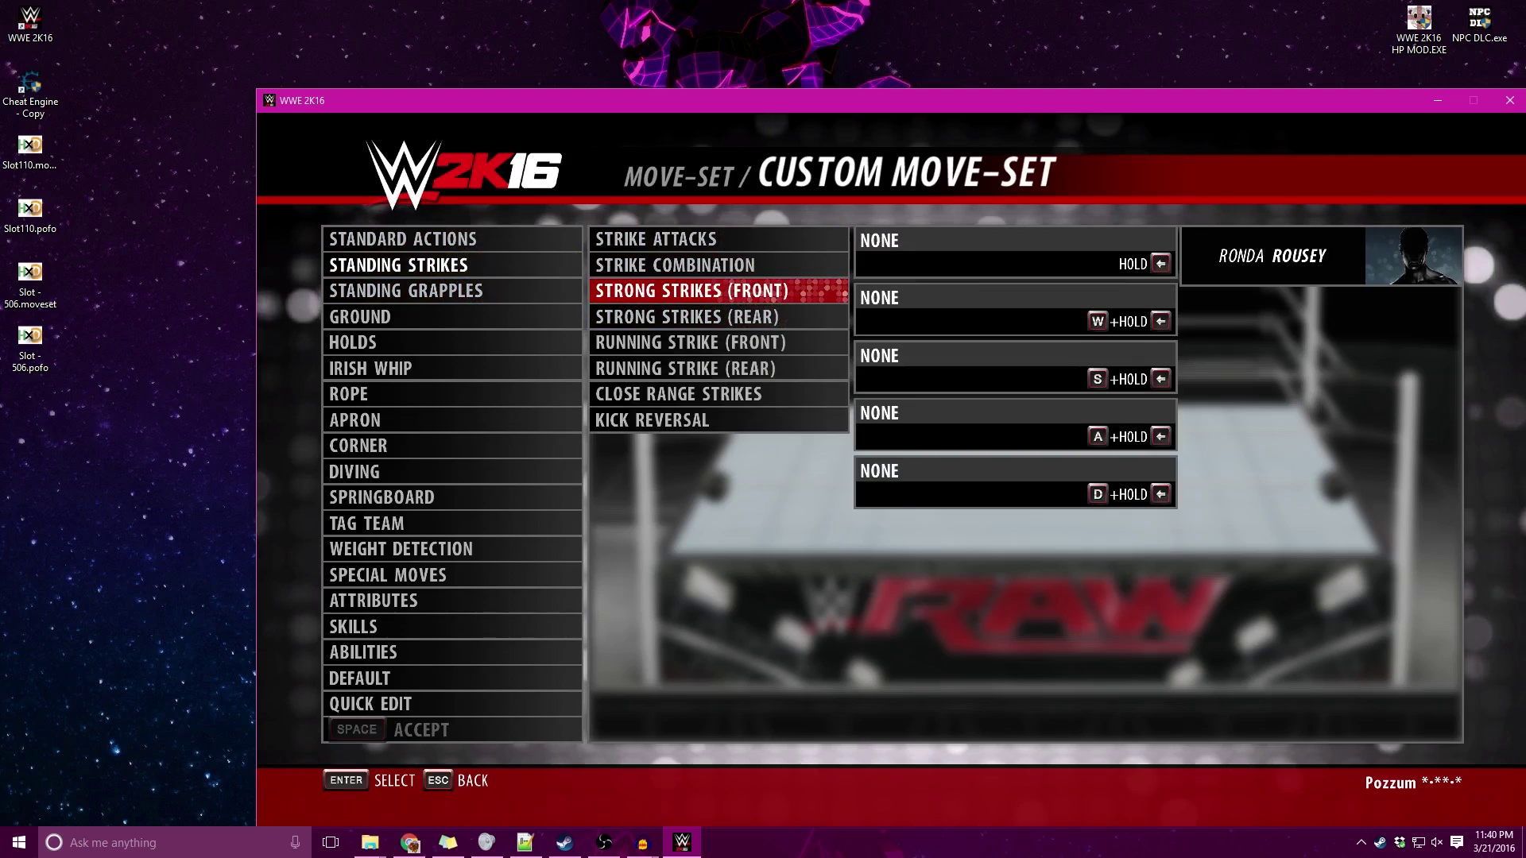
{"action": "key", "text": "Down"}
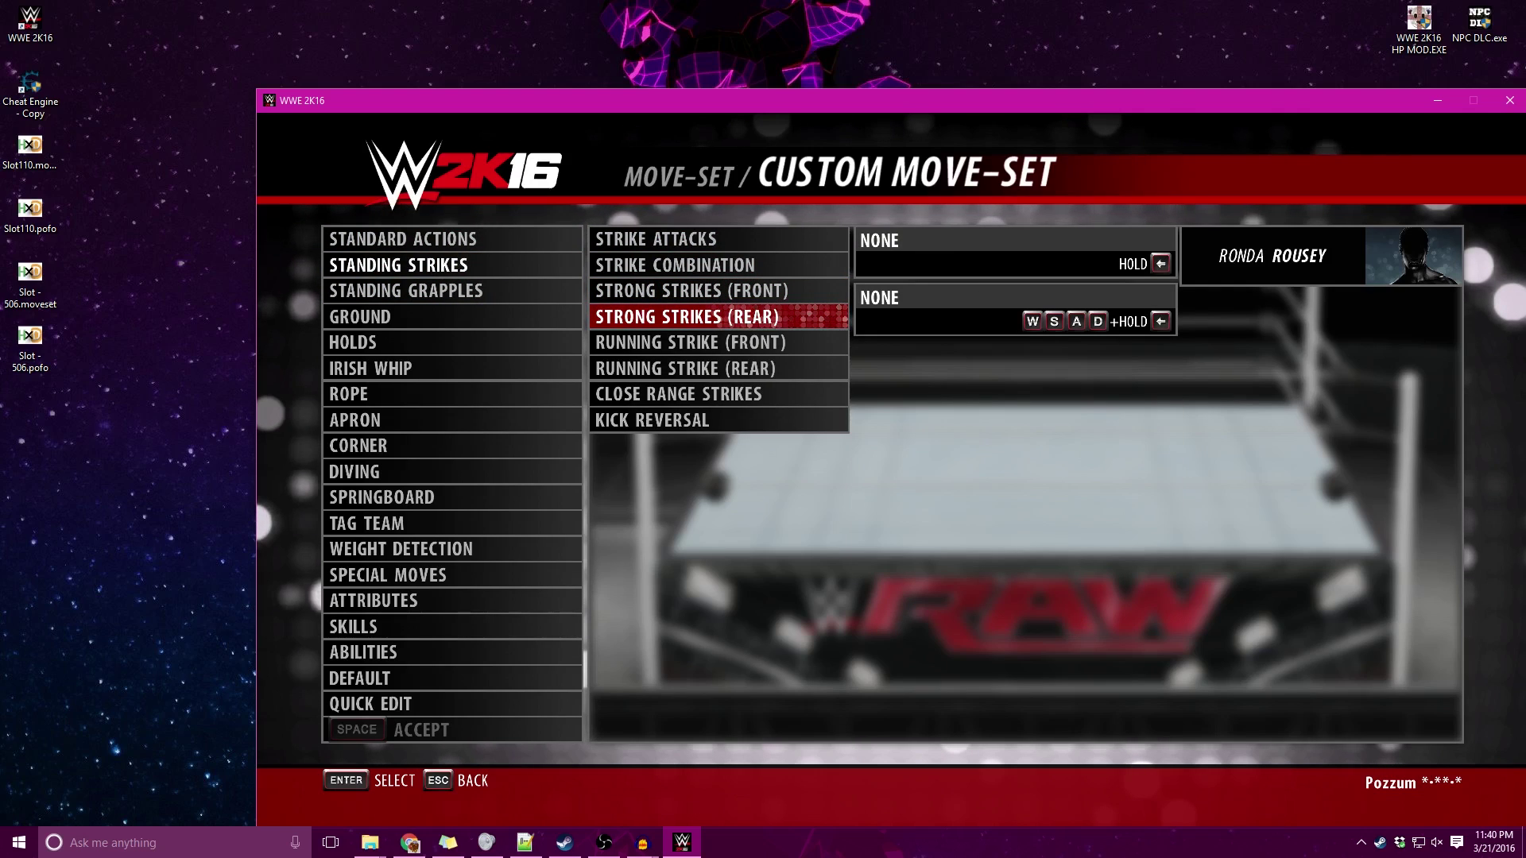
{"action": "key", "text": "Up"}
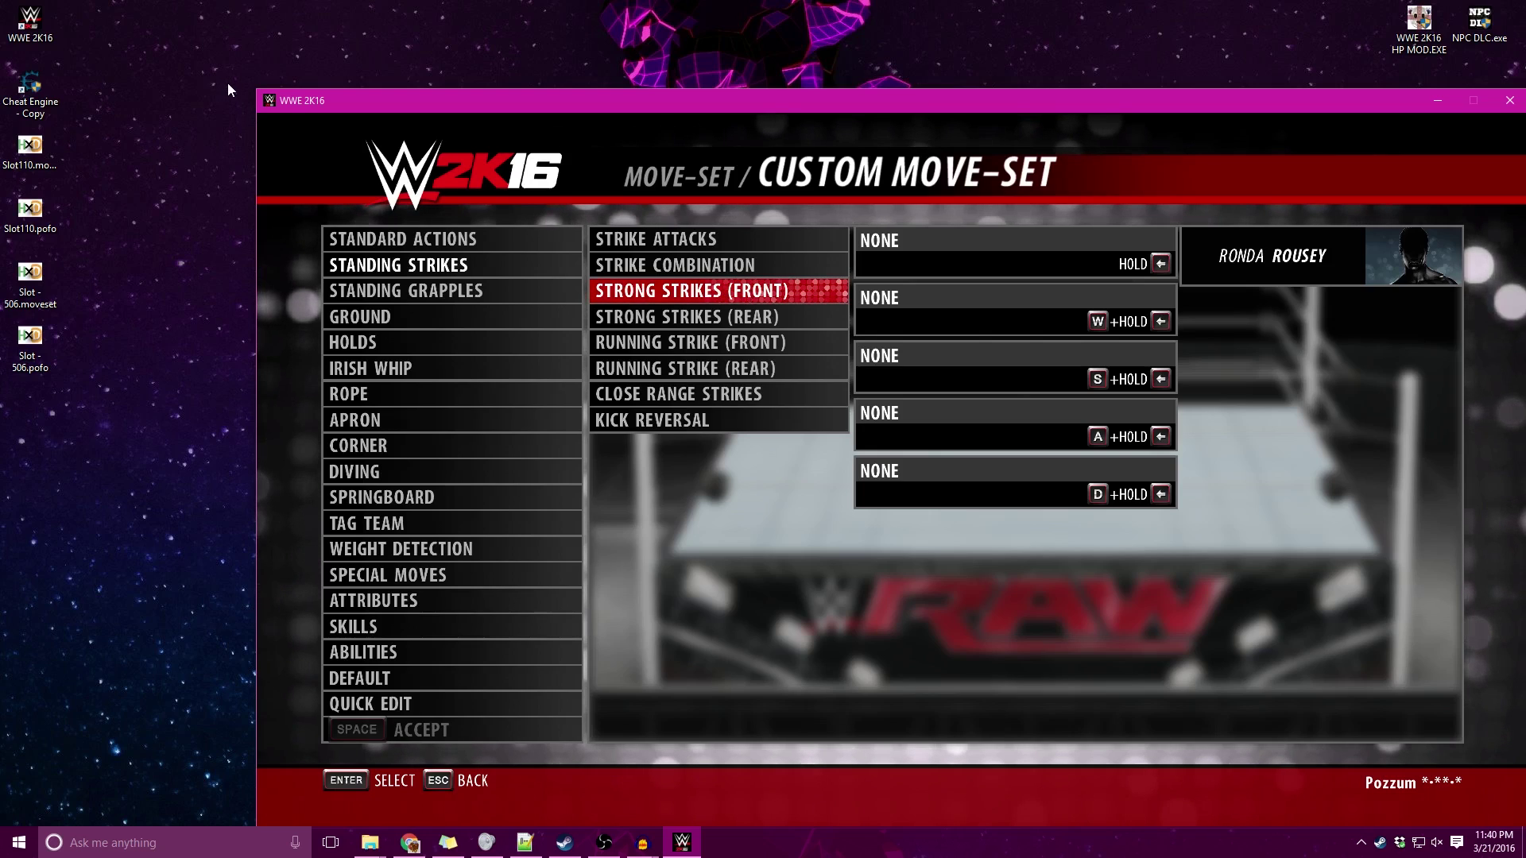
Switch from the game to the desktop and launch Cheat Engine
{"action": "left_click", "coordinate": [303, 66]}
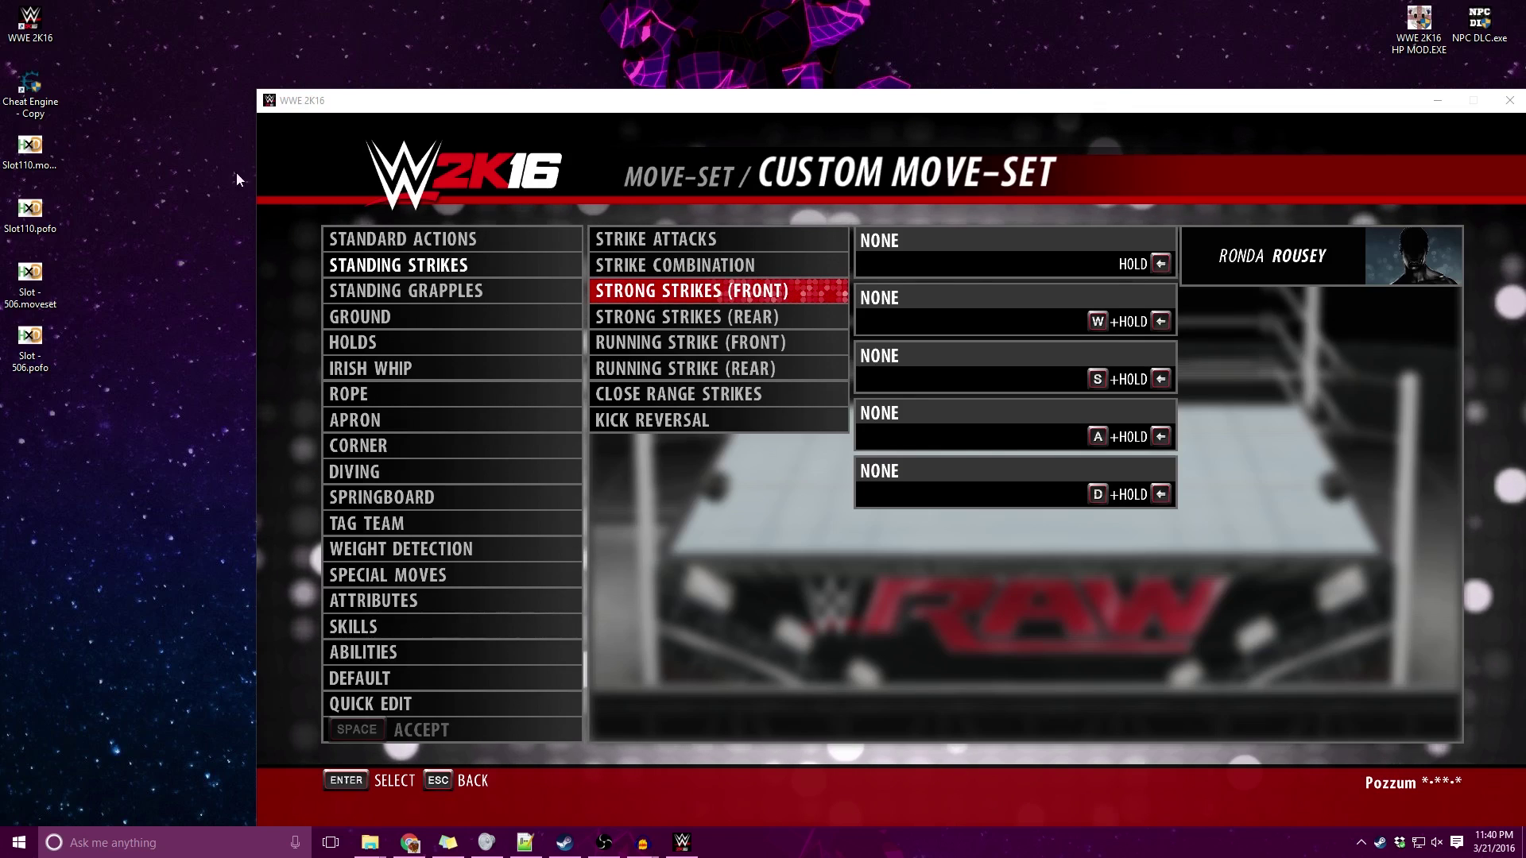
{"action": "double_click", "coordinate": [42, 102]}
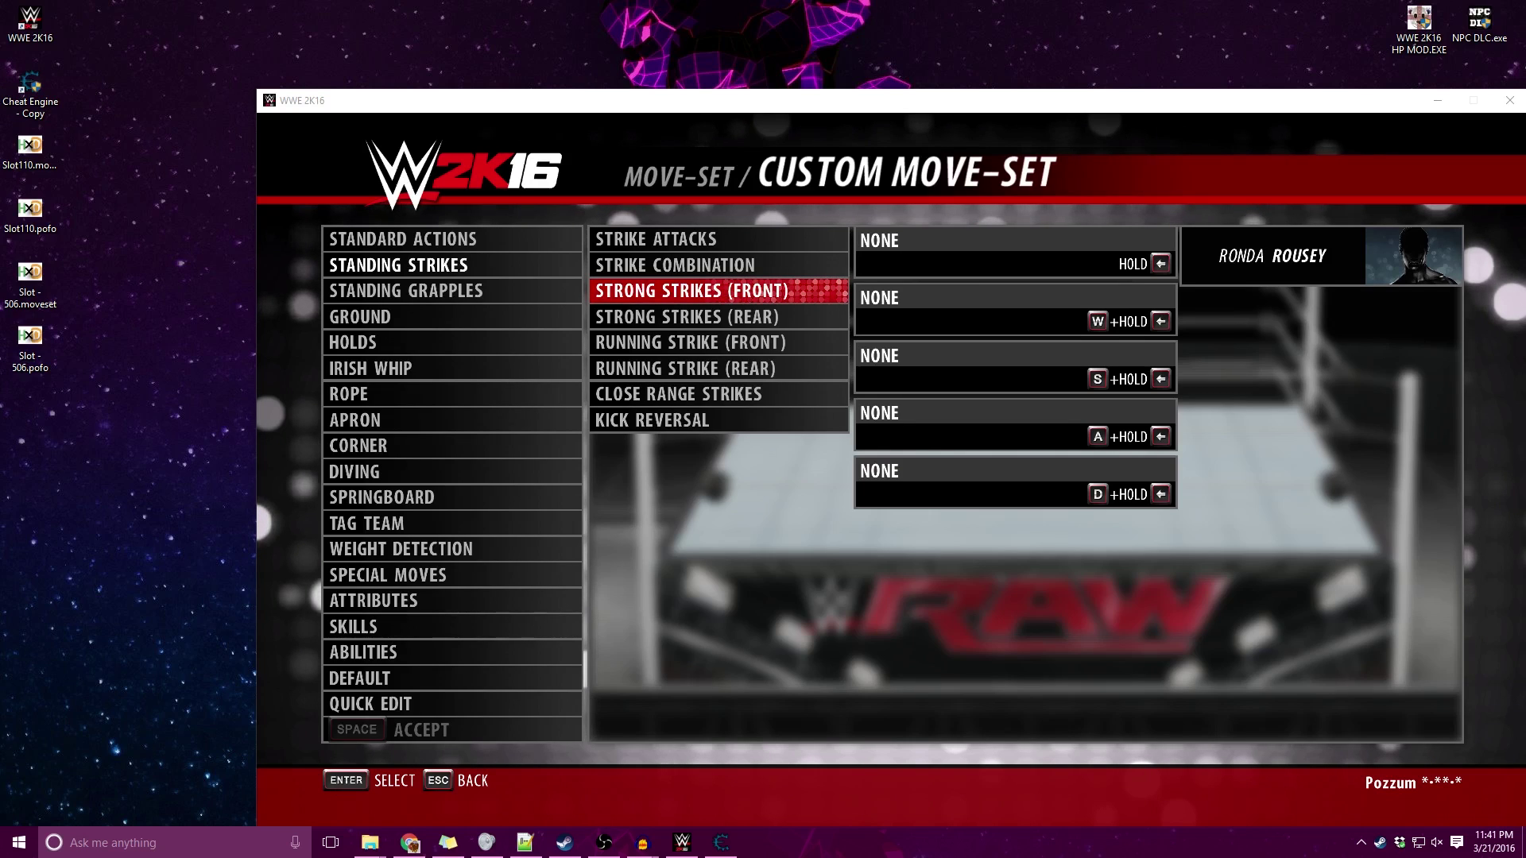
Bring up Cheat Engine beside the game and attach it to the WWE2K16.exe process
{"action": "left_click", "coordinate": [723, 843]}
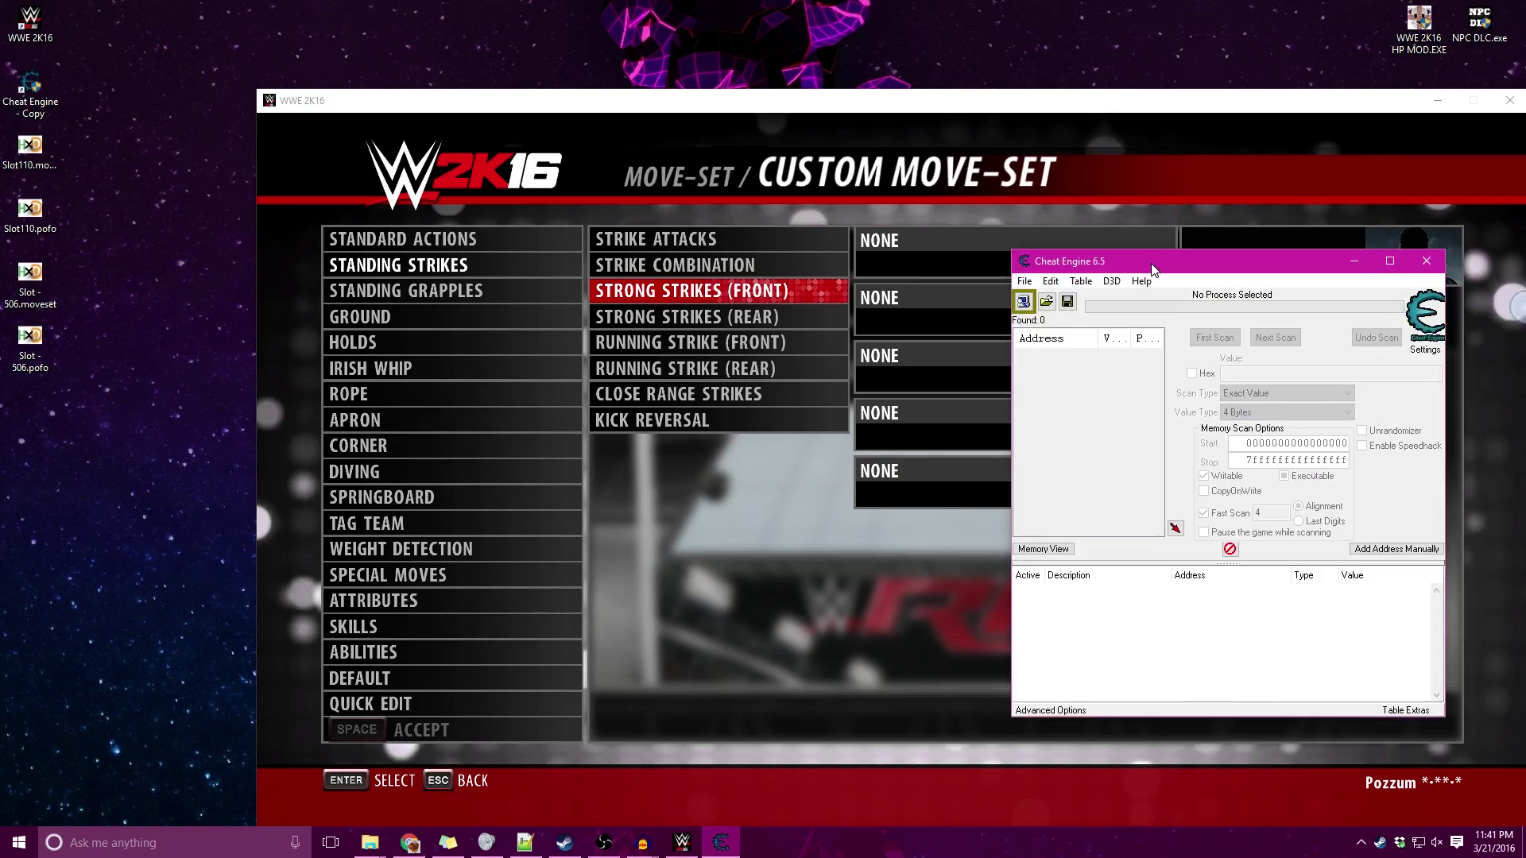
{"action": "left_click_drag", "start_coordinate": [1098, 257], "coordinate": [188, 295]}
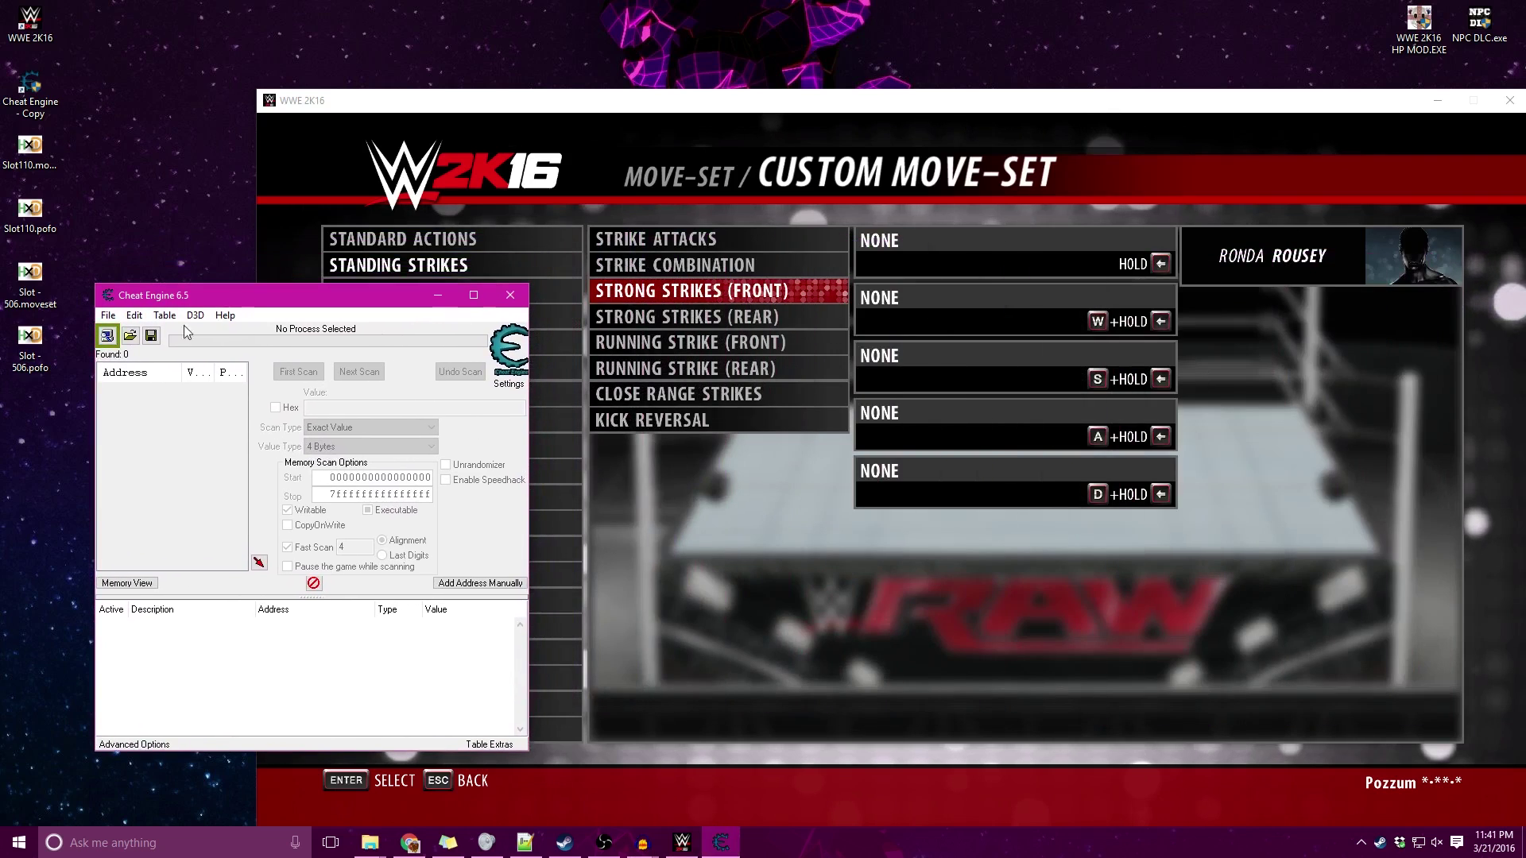
{"action": "left_click", "coordinate": [108, 337]}
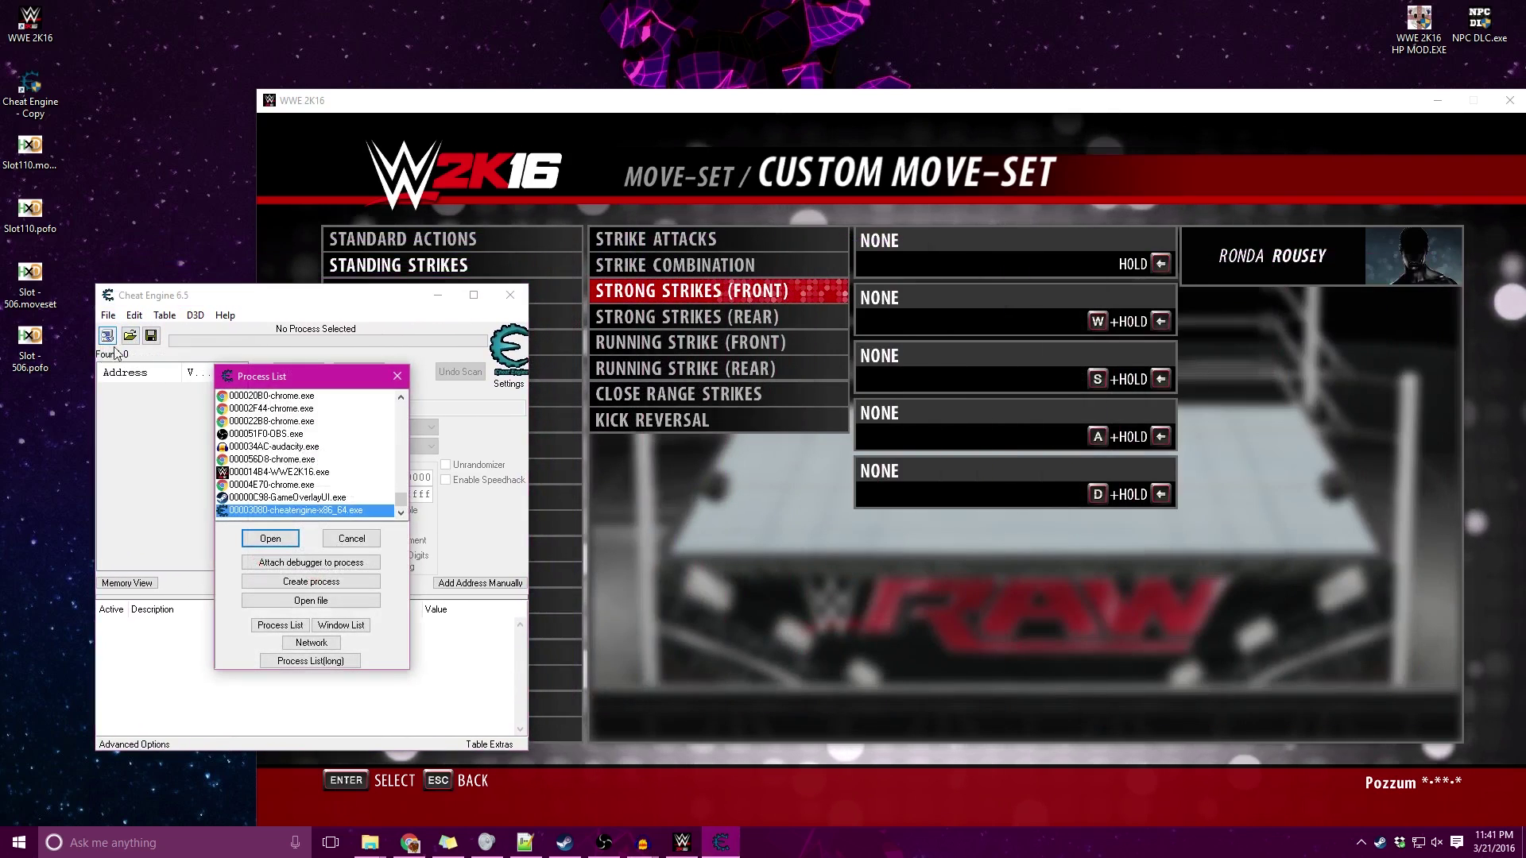
{"action": "left_click", "coordinate": [275, 472]}
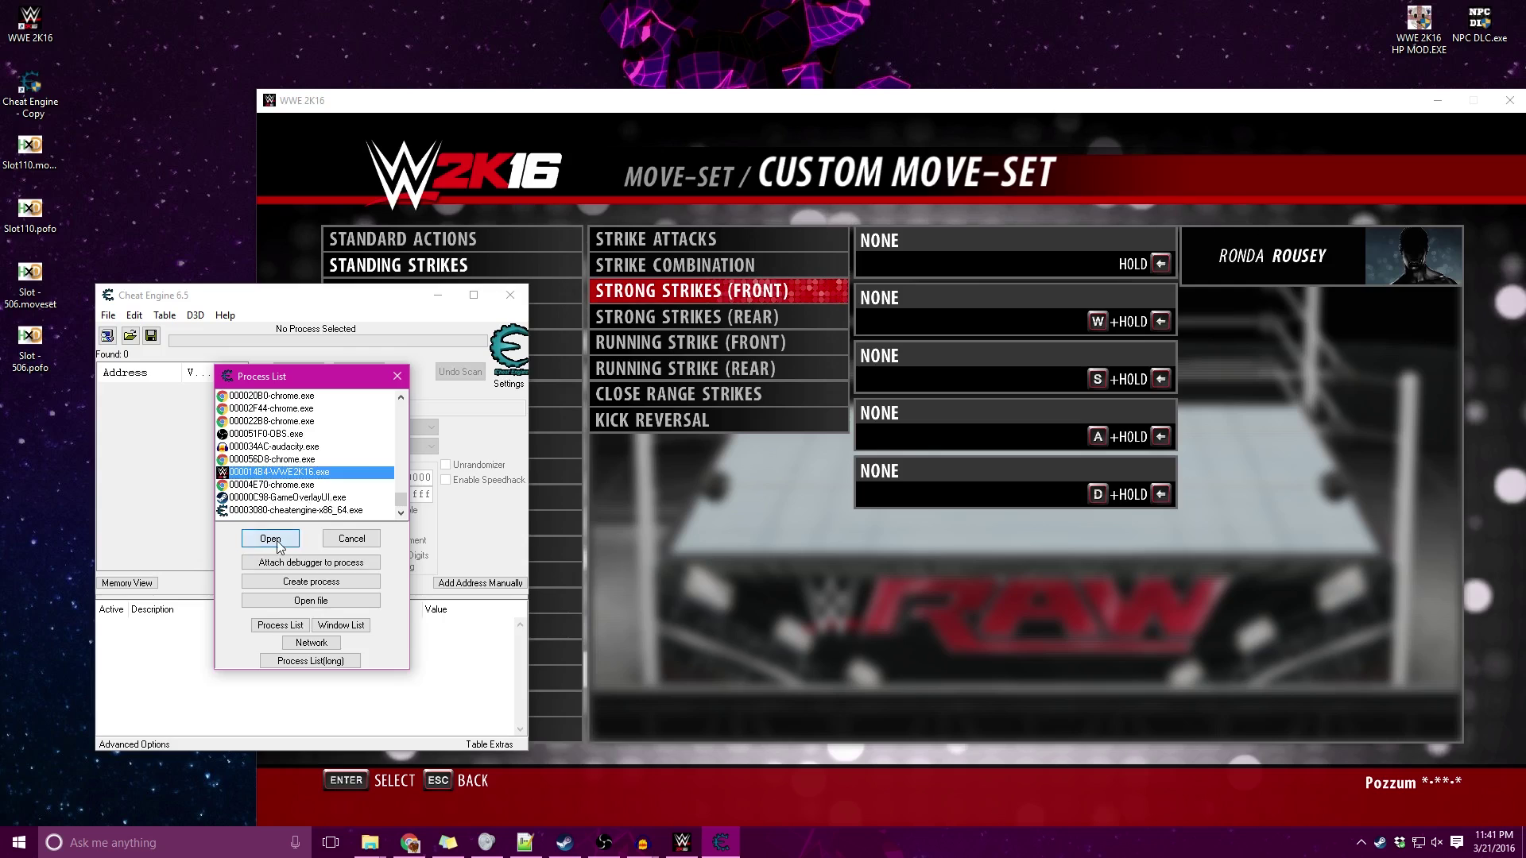
{"action": "left_click", "coordinate": [270, 539]}
Return to the game, leave Ronda Rousey's move-set and Creations, and highlight Play in the main menu
{"action": "key", "text": "alt+Tab"}
{"action": "key", "text": "Escape"}
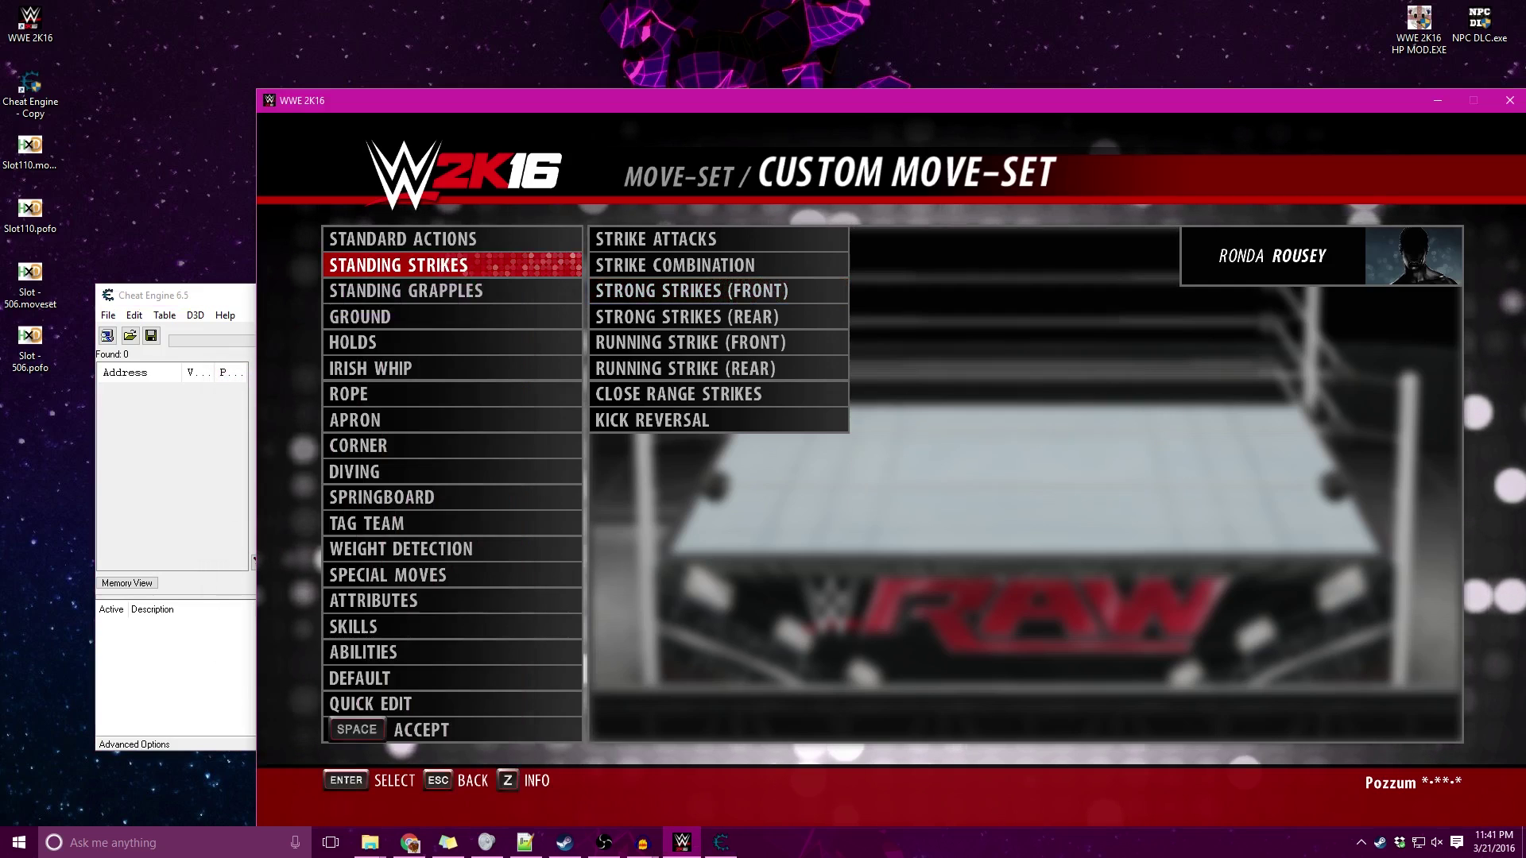
{"action": "key", "text": "Escape"}
{"action": "key", "text": "Return"}
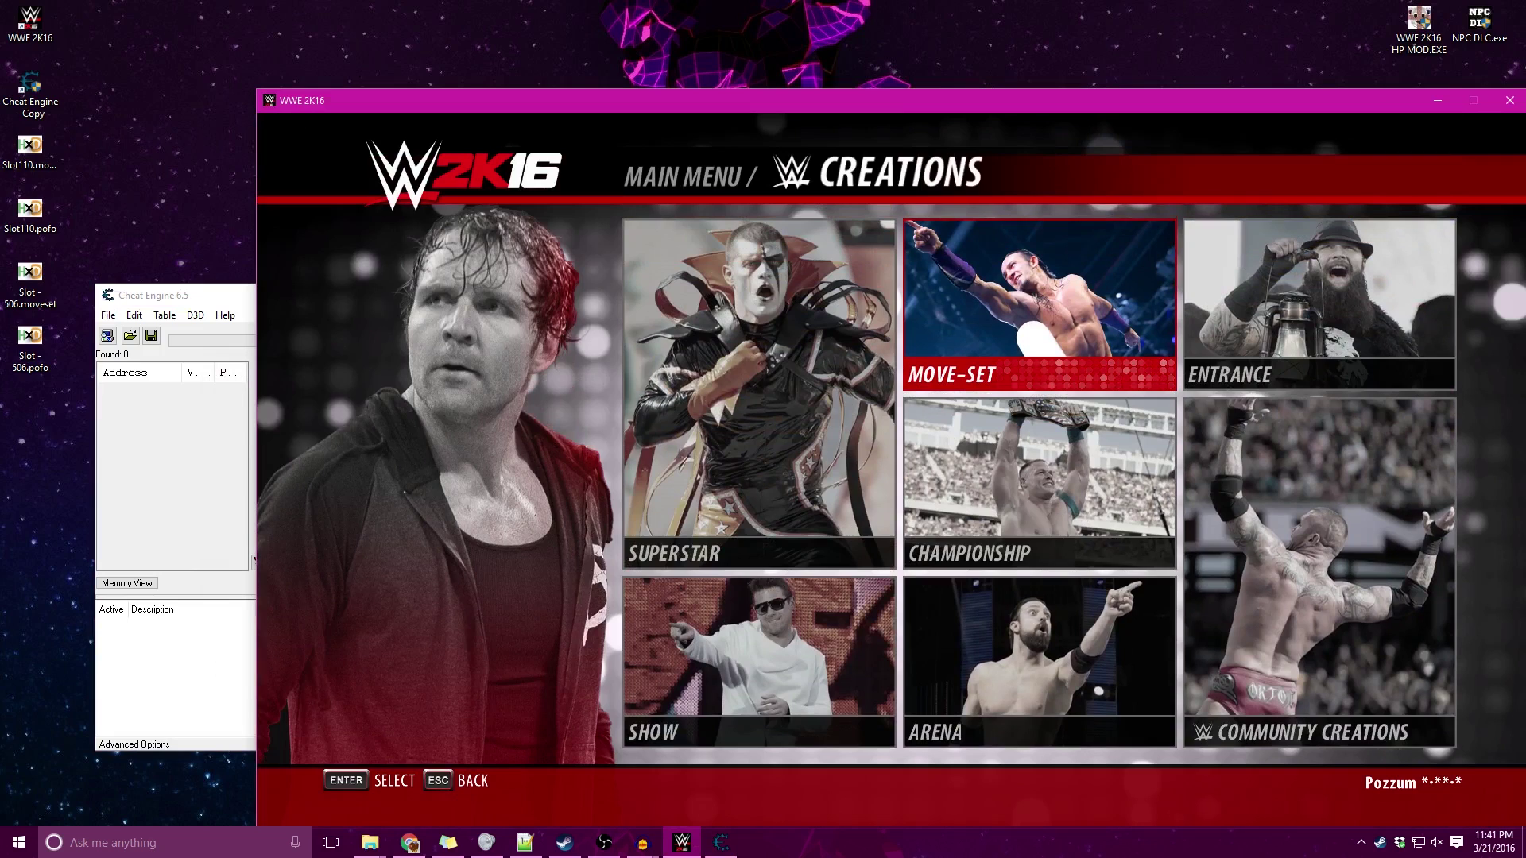
{"action": "key", "text": "Escape"}
{"action": "key", "text": "Left"}
{"action": "key", "text": "Left"}
{"action": "key", "text": "Left"}
{"action": "key", "text": "Left"}
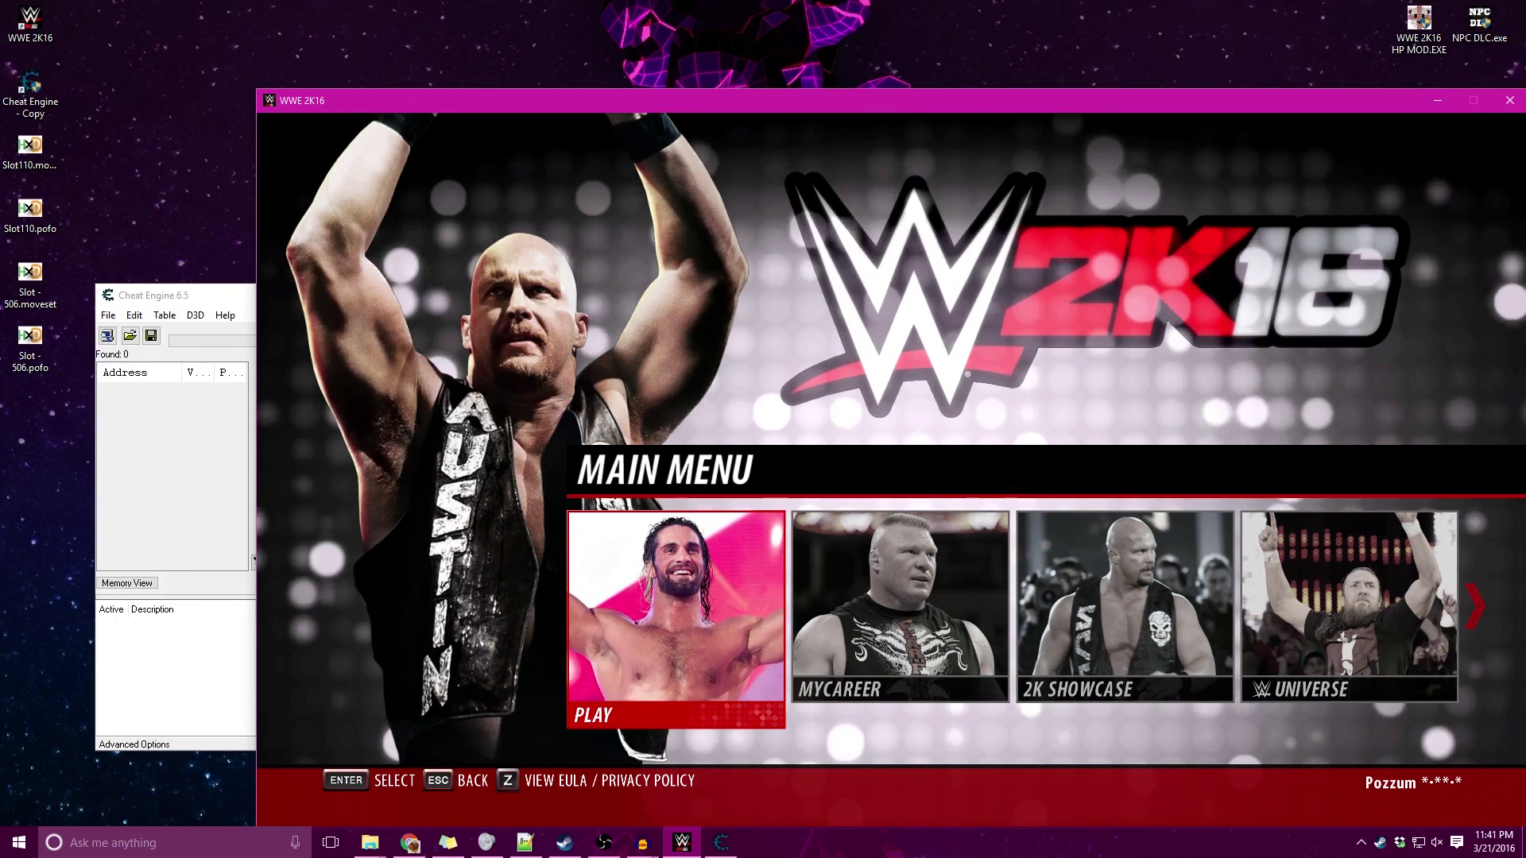
Switch to the WWE 2K16 Files spreadsheet in Chrome and compare the Pofo Start Hex of Ronda Rousey's slot 506 with that of slot 507
{"action": "left_click", "coordinate": [409, 842]}
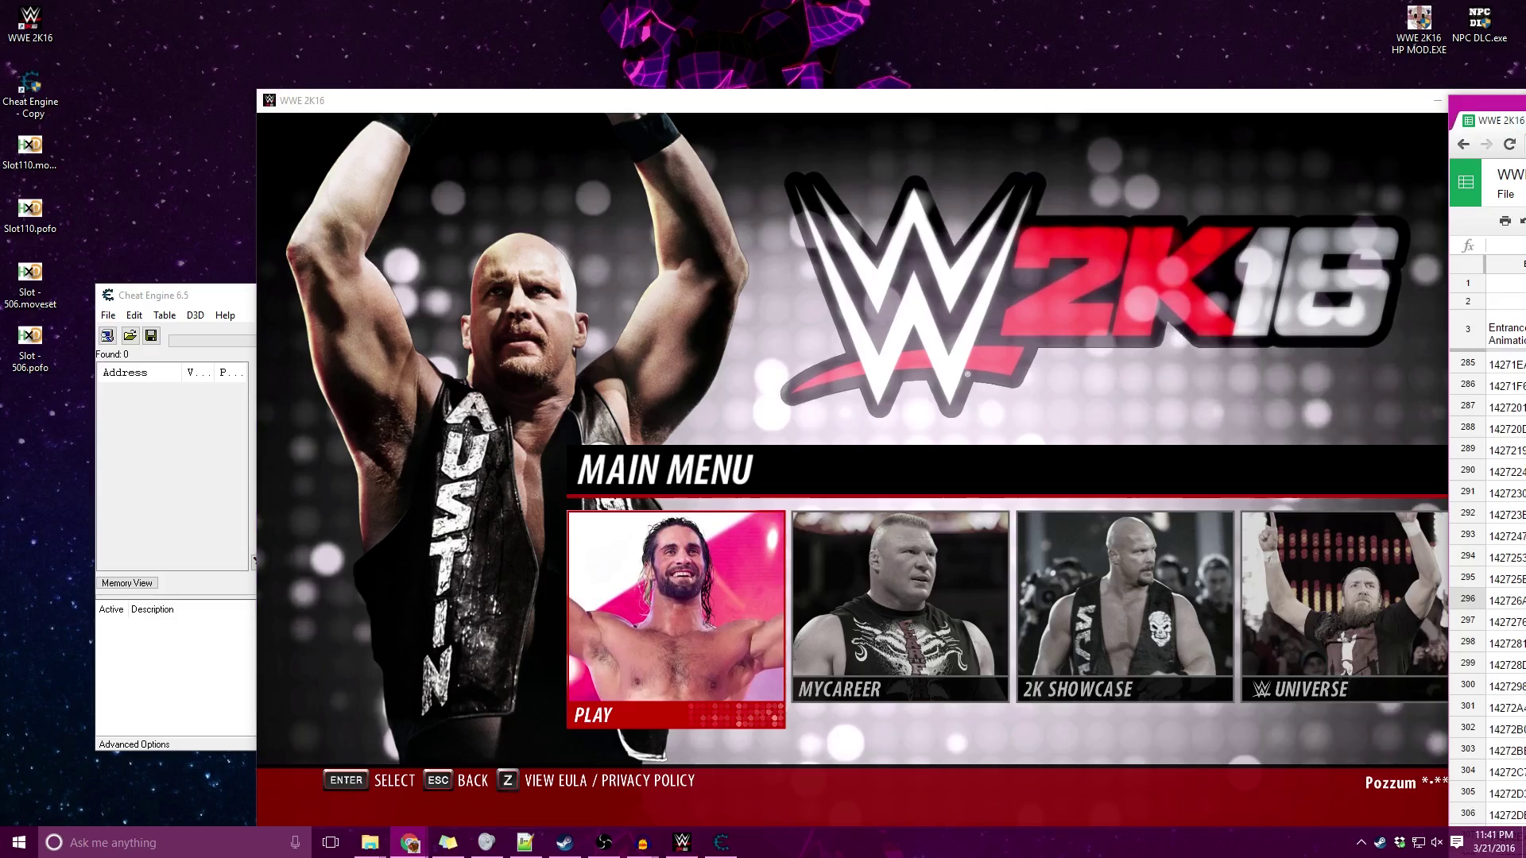
{"action": "left_click_drag", "start_coordinate": [1445, 97], "coordinate": [703, 14]}
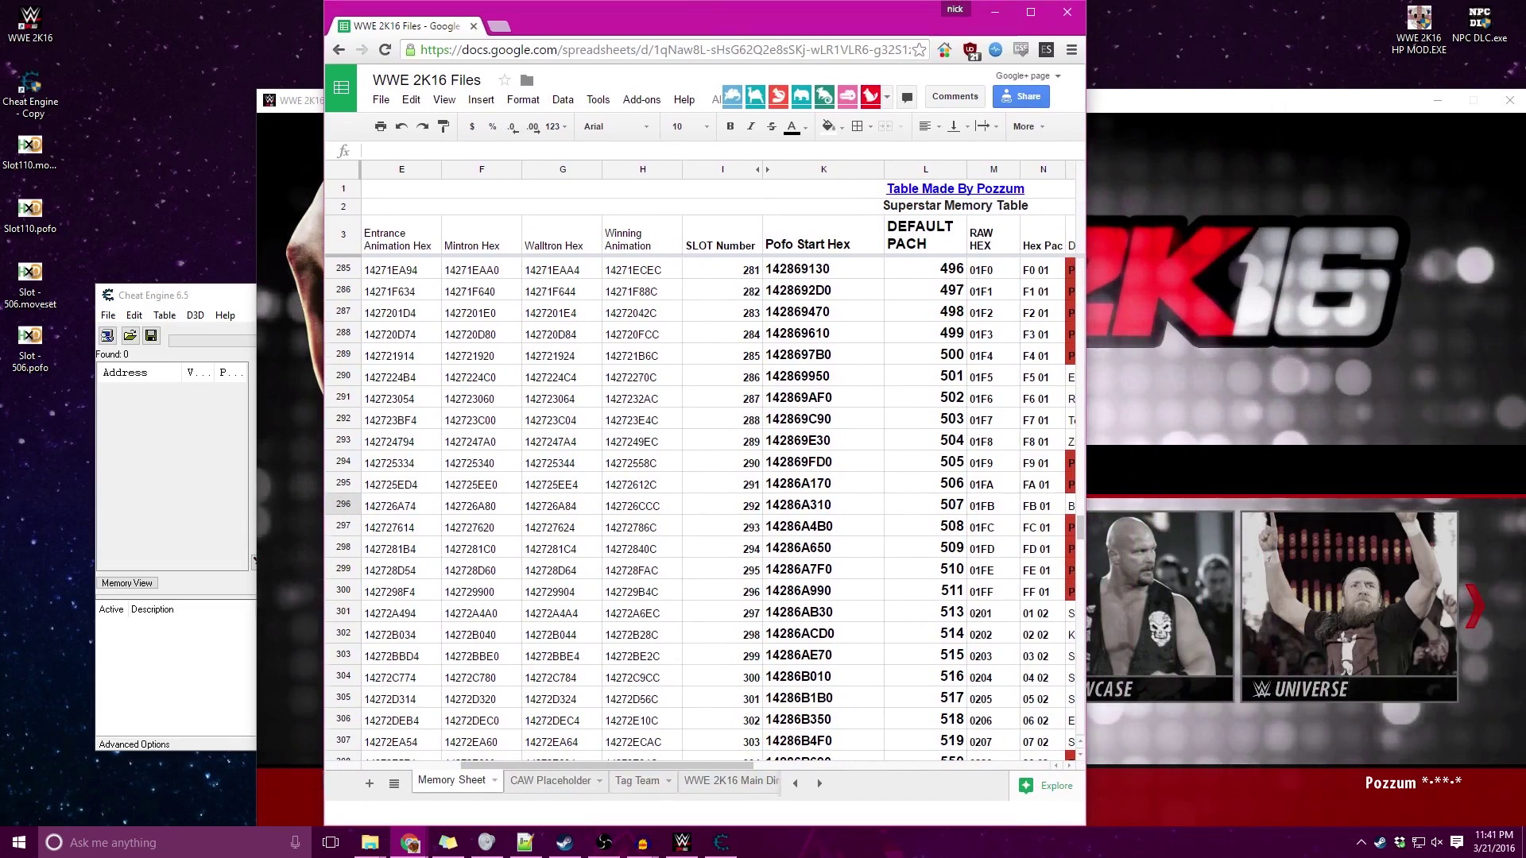
{"action": "left_click_drag", "start_coordinate": [1075, 197], "coordinate": [1486, 333]}
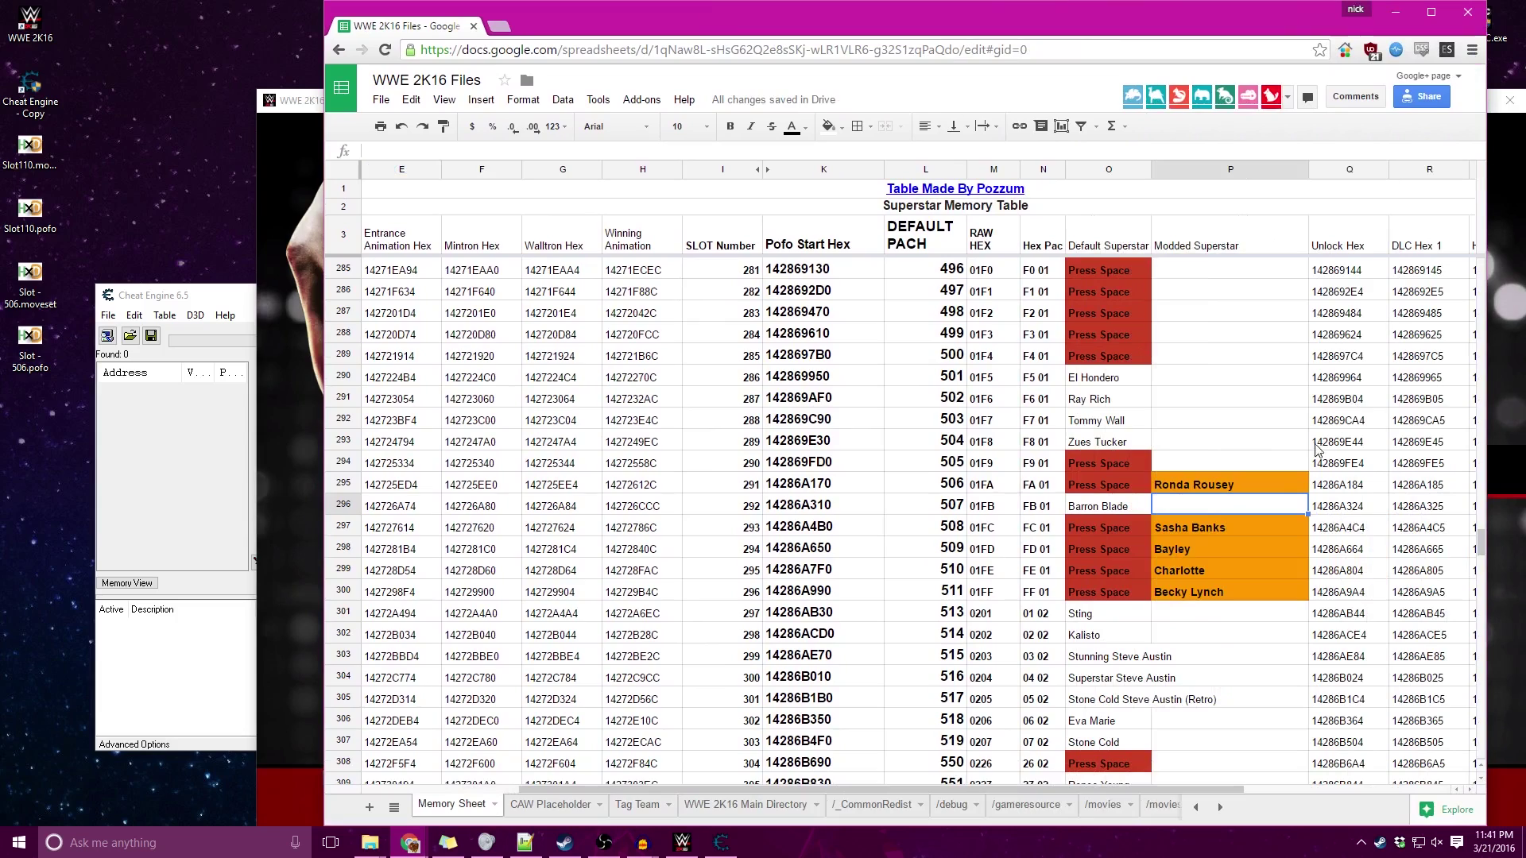
{"action": "left_click", "coordinate": [1179, 487]}
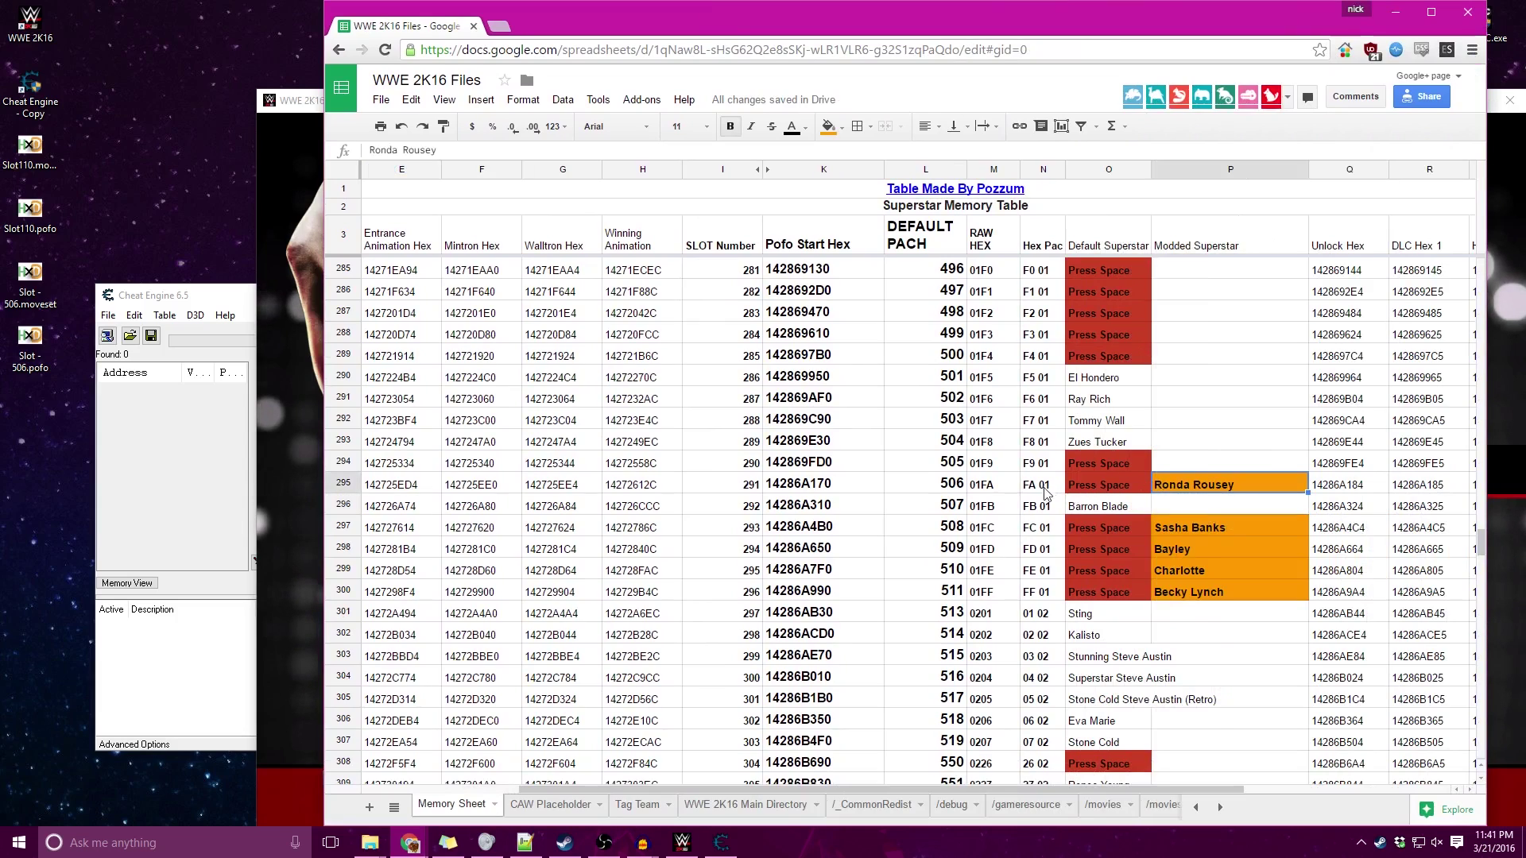
{"action": "left_click", "coordinate": [817, 488]}
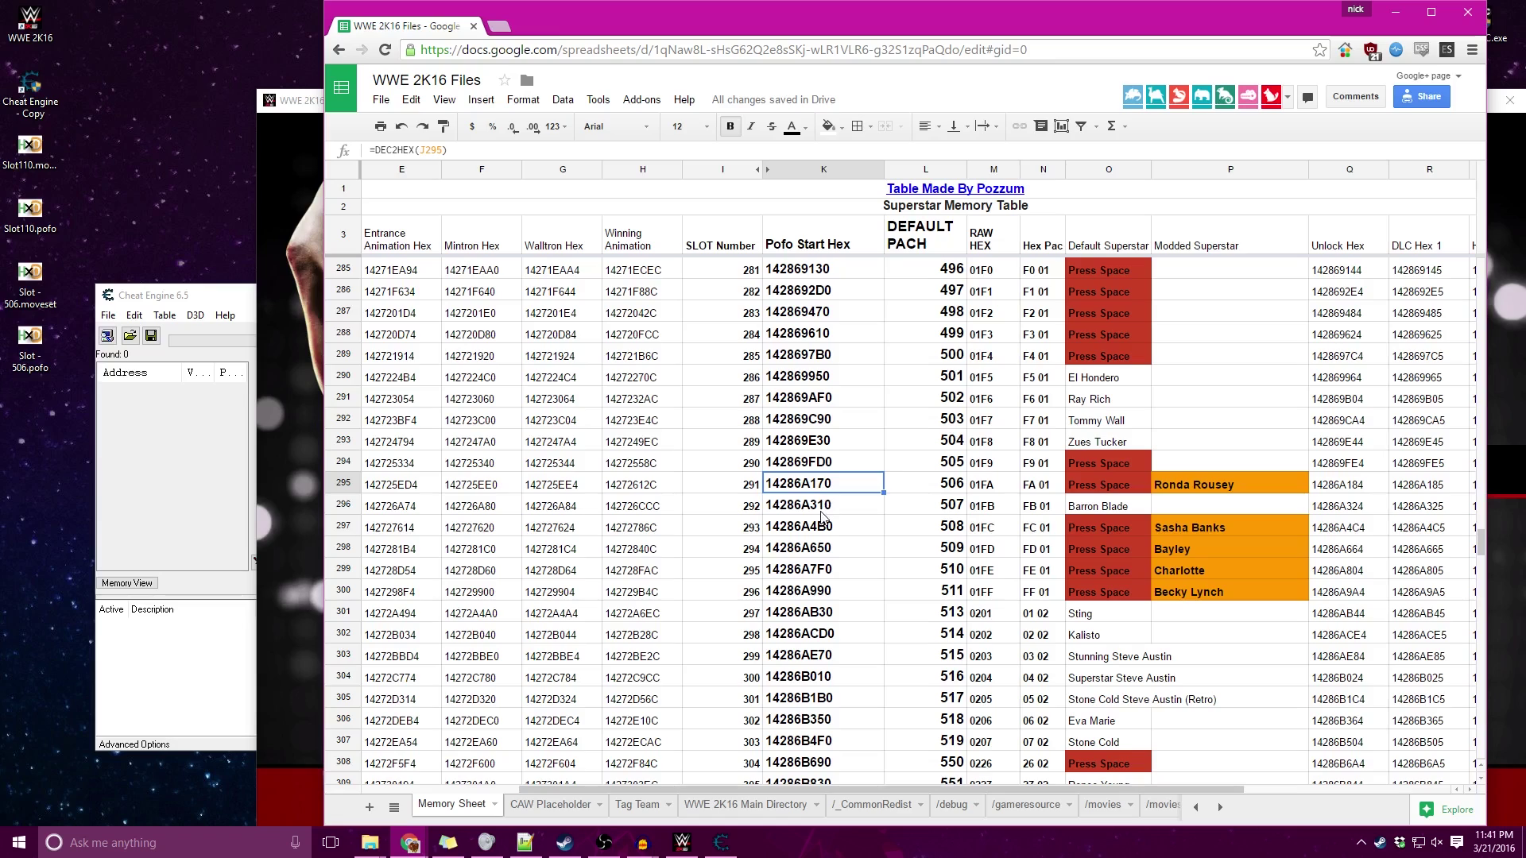
{"action": "left_click", "coordinate": [821, 508]}
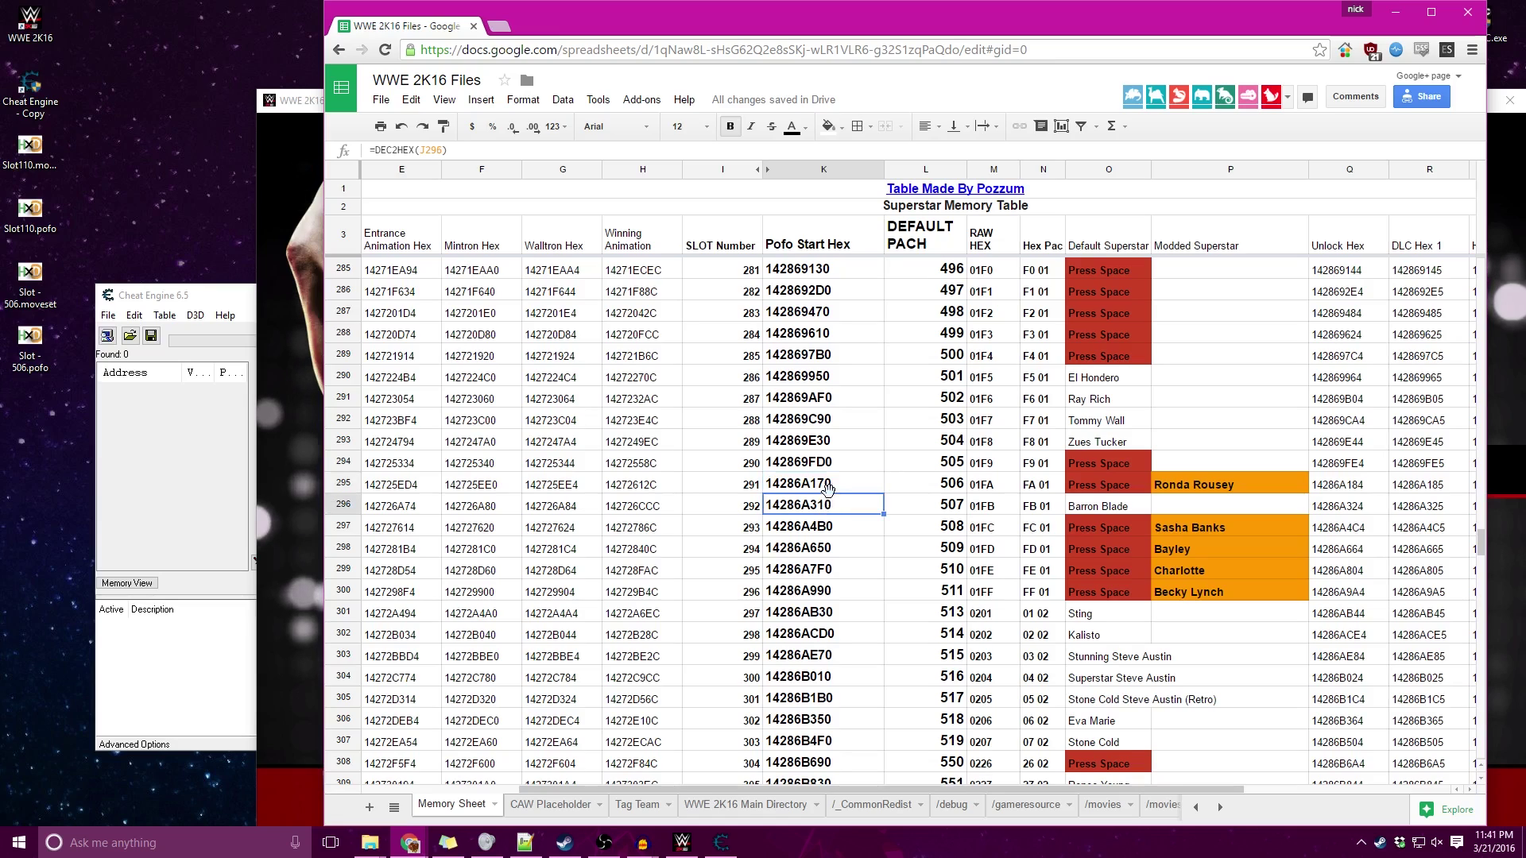
{"action": "left_click", "coordinate": [827, 487]}
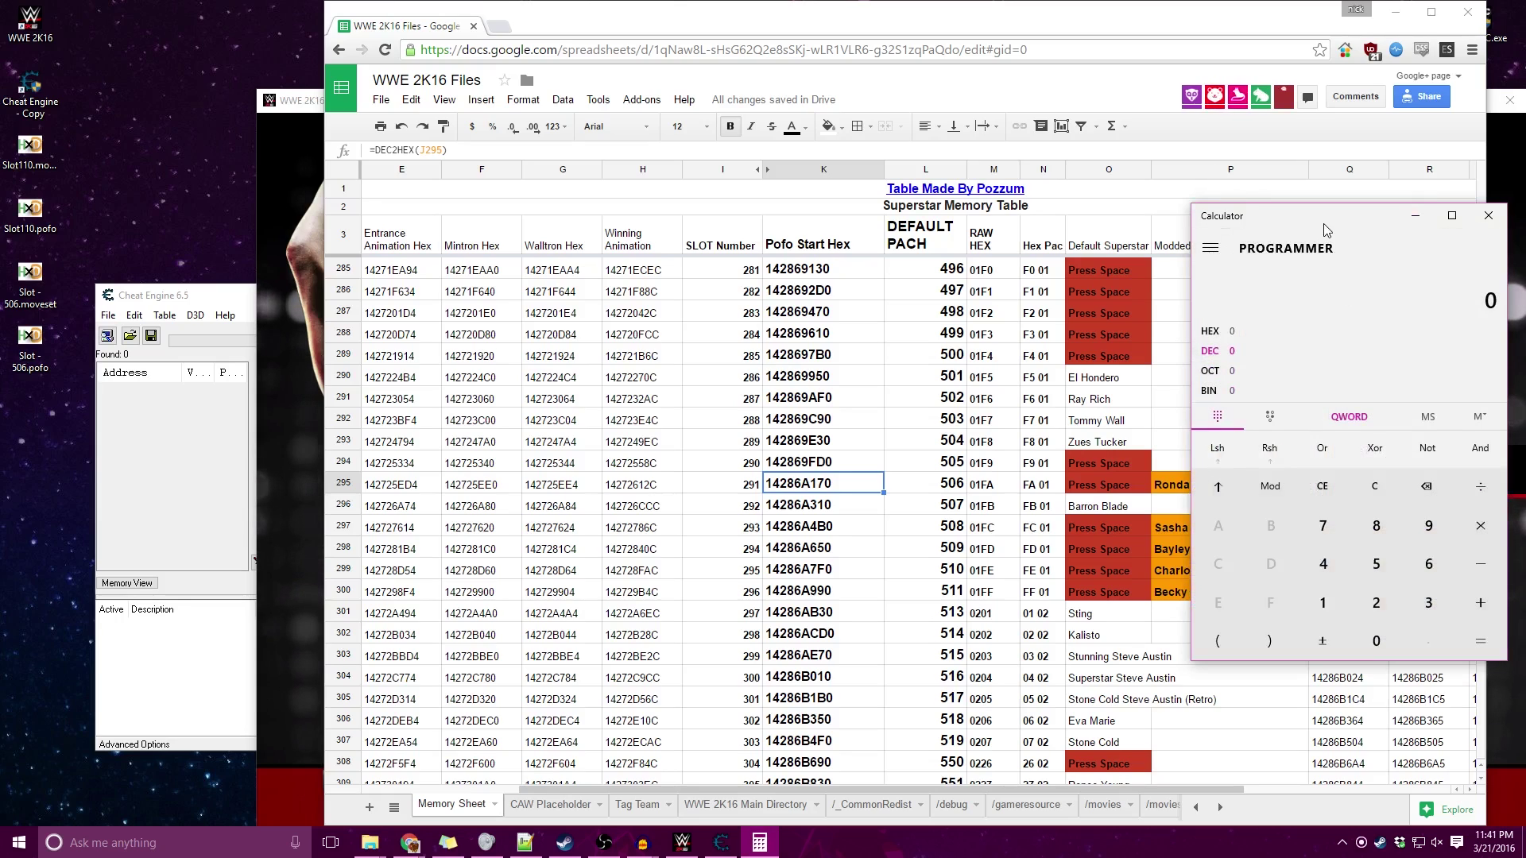
In the programmer Calculator, switch to hexadecimal and enter slot 507's pofo start address, 14286A310
{"action": "left_click_drag", "start_coordinate": [1325, 228], "coordinate": [504, 293]}
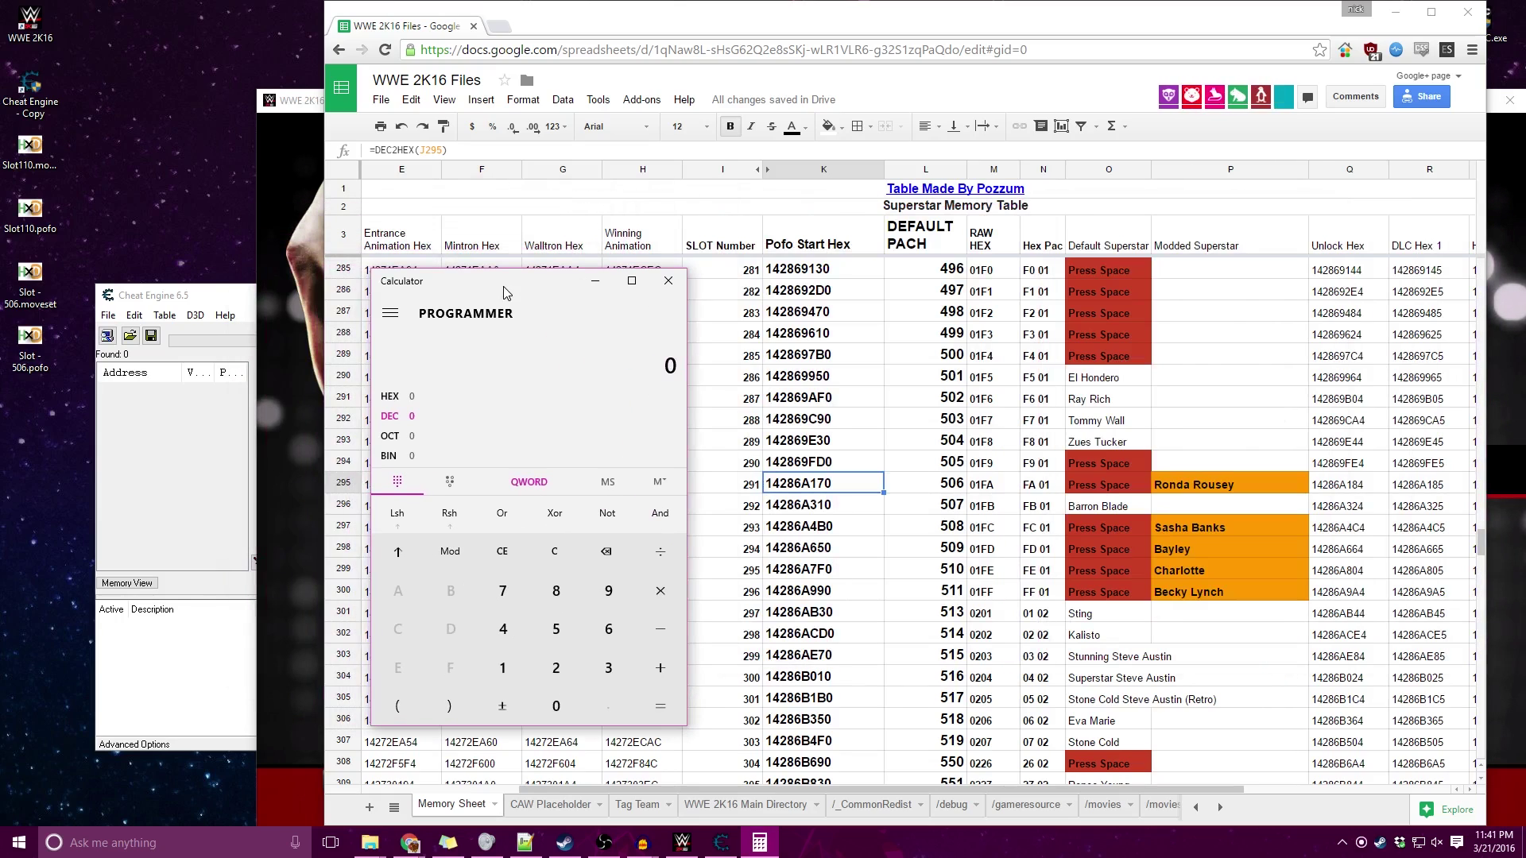
{"action": "left_click", "coordinate": [395, 396]}
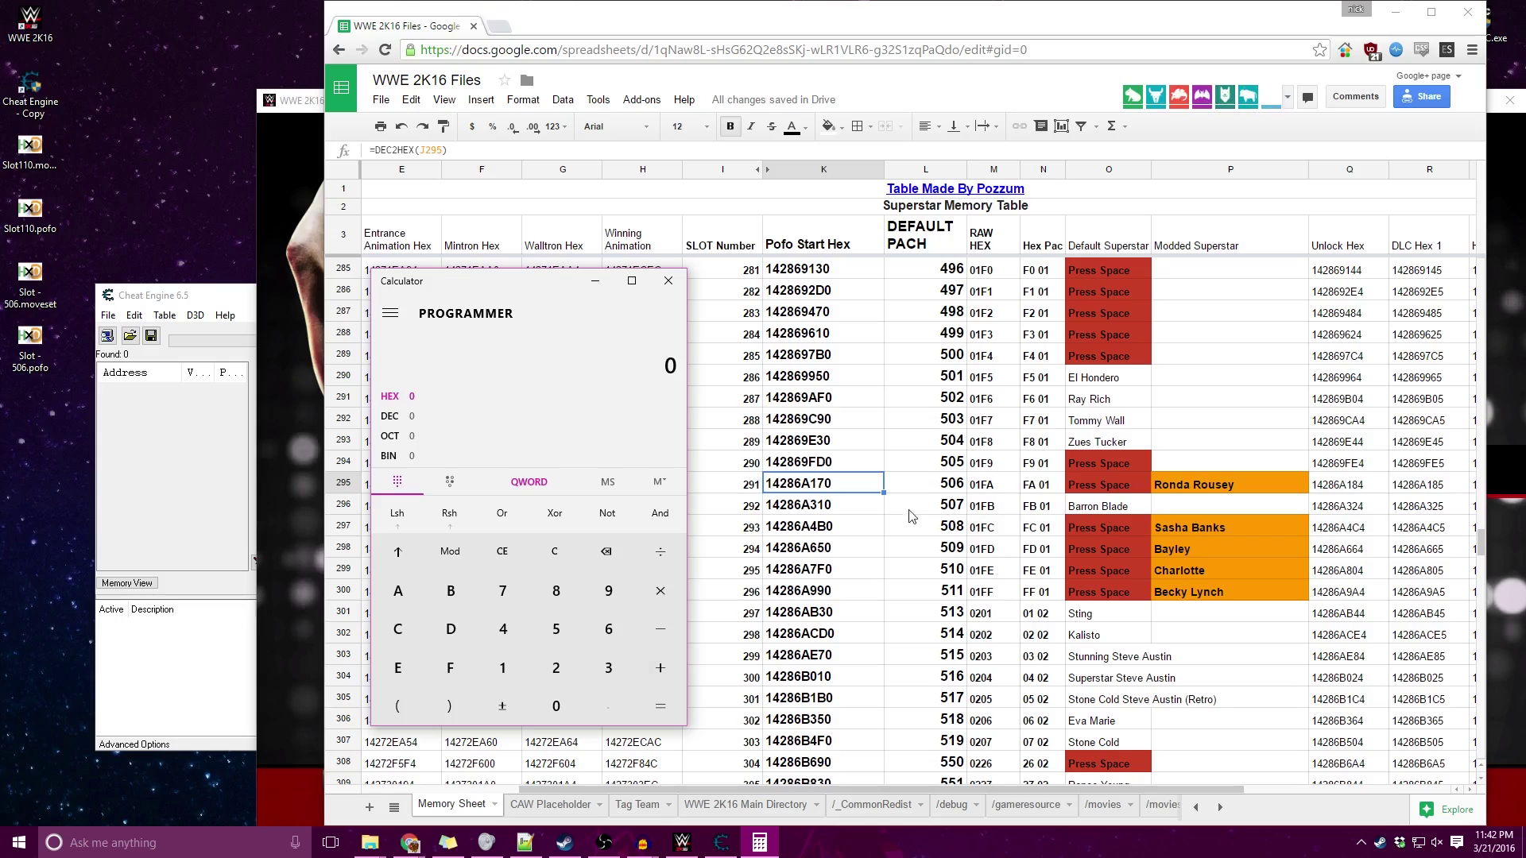
{"action": "left_click", "coordinate": [502, 667]}
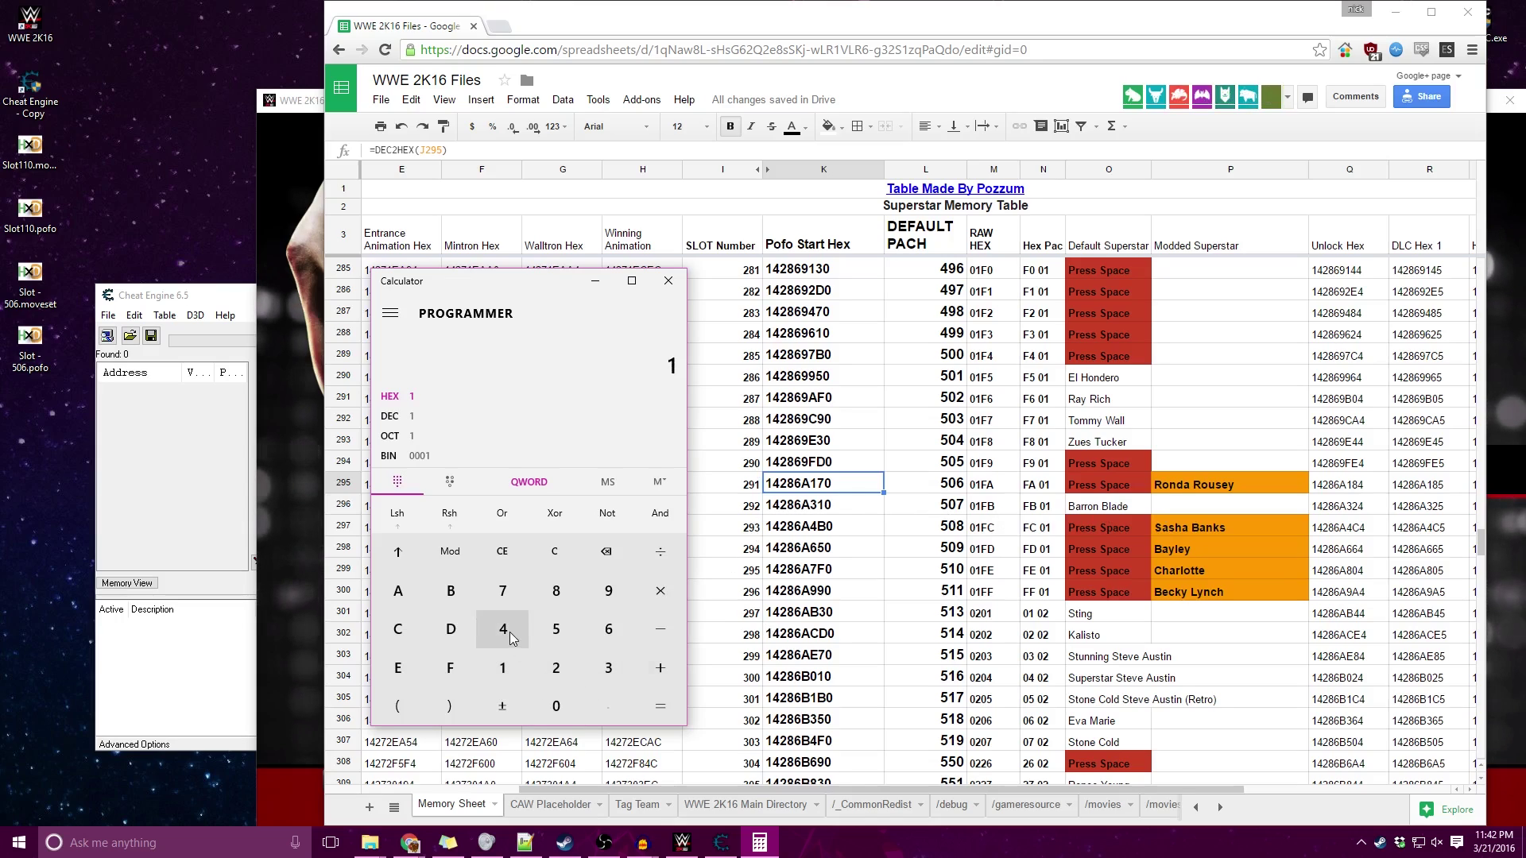
{"action": "left_click", "coordinate": [507, 630]}
{"action": "left_click", "coordinate": [547, 654]}
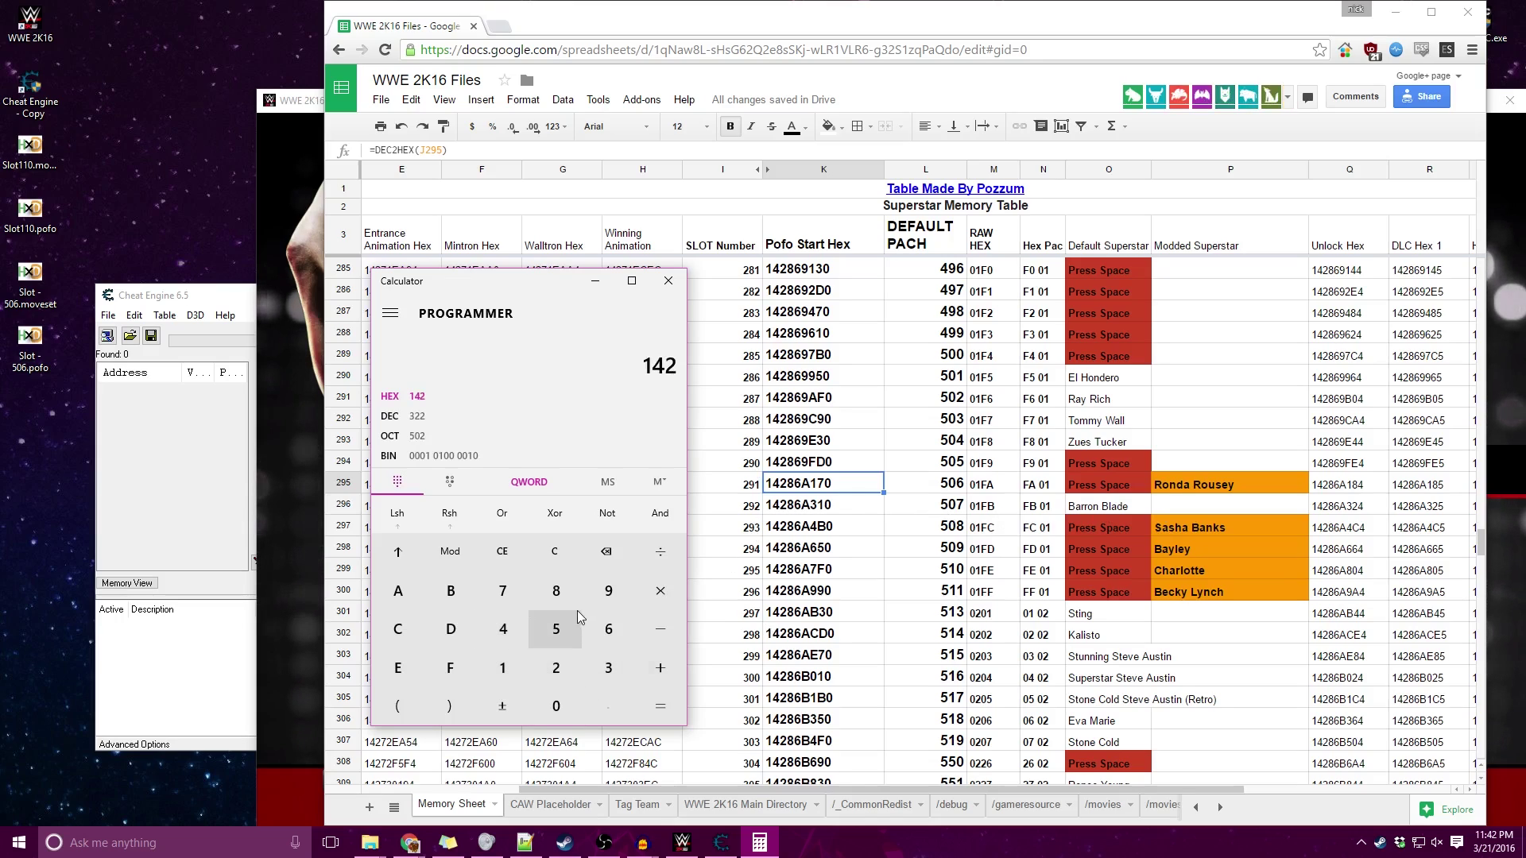
{"action": "left_click", "coordinate": [556, 591]}
{"action": "left_click", "coordinate": [603, 628]}
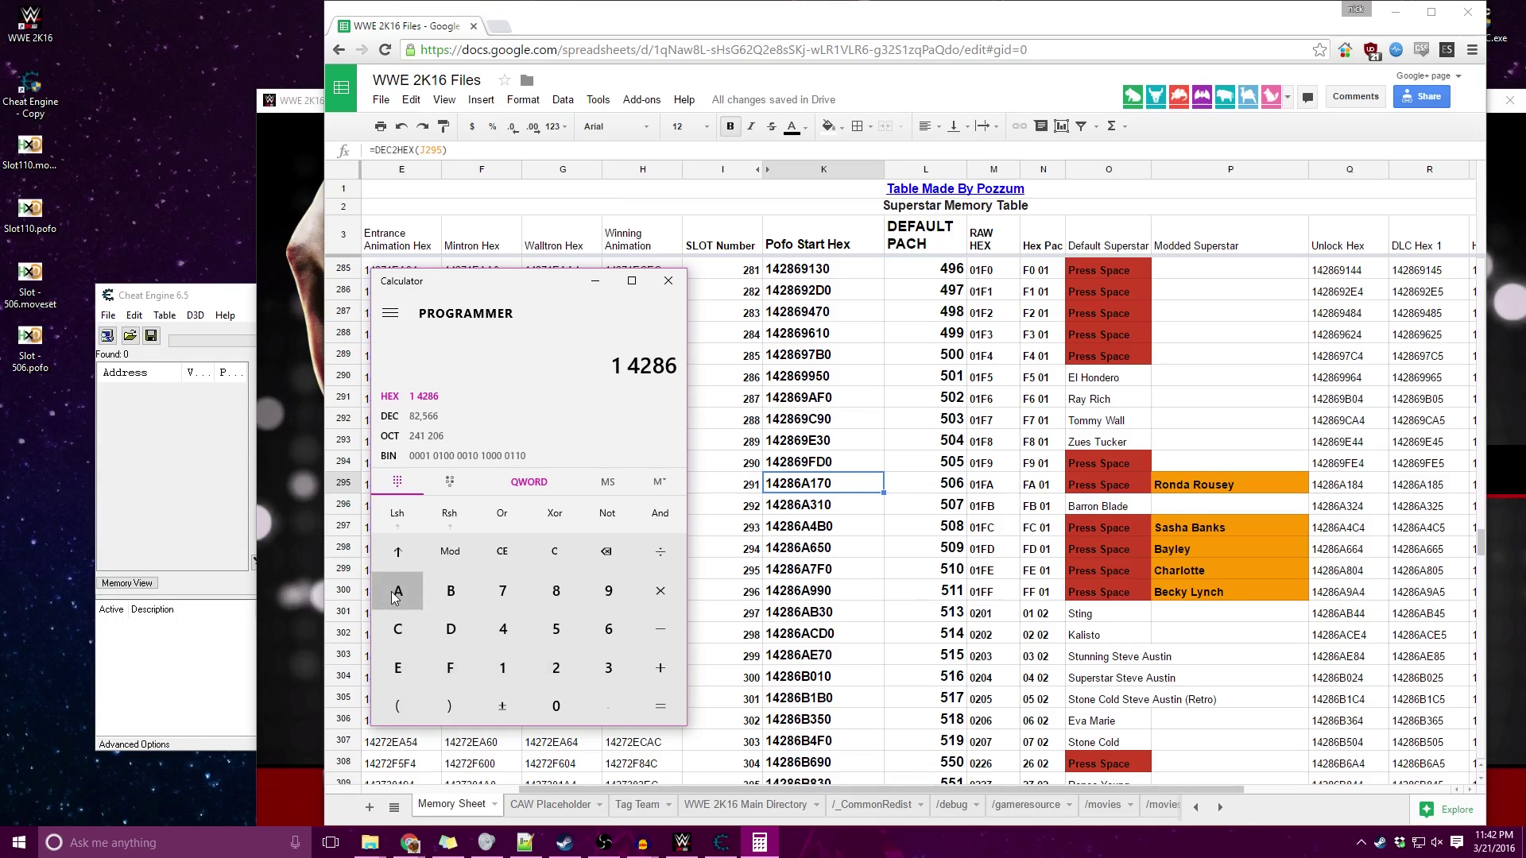
{"action": "left_click", "coordinate": [396, 592]}
{"action": "left_click", "coordinate": [614, 674]}
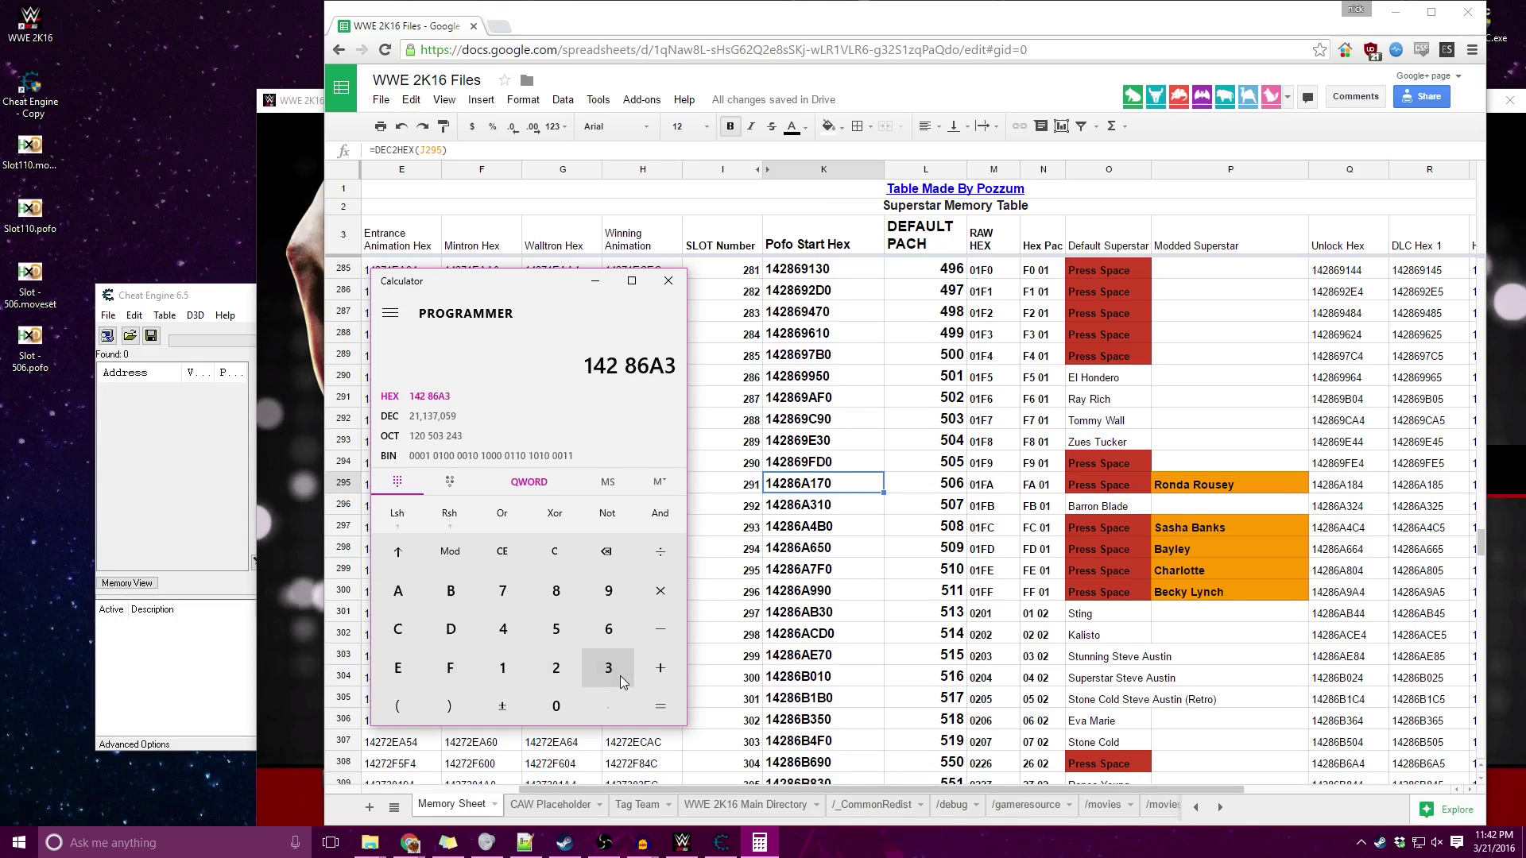
{"action": "left_click", "coordinate": [503, 658]}
{"action": "left_click", "coordinate": [556, 706]}
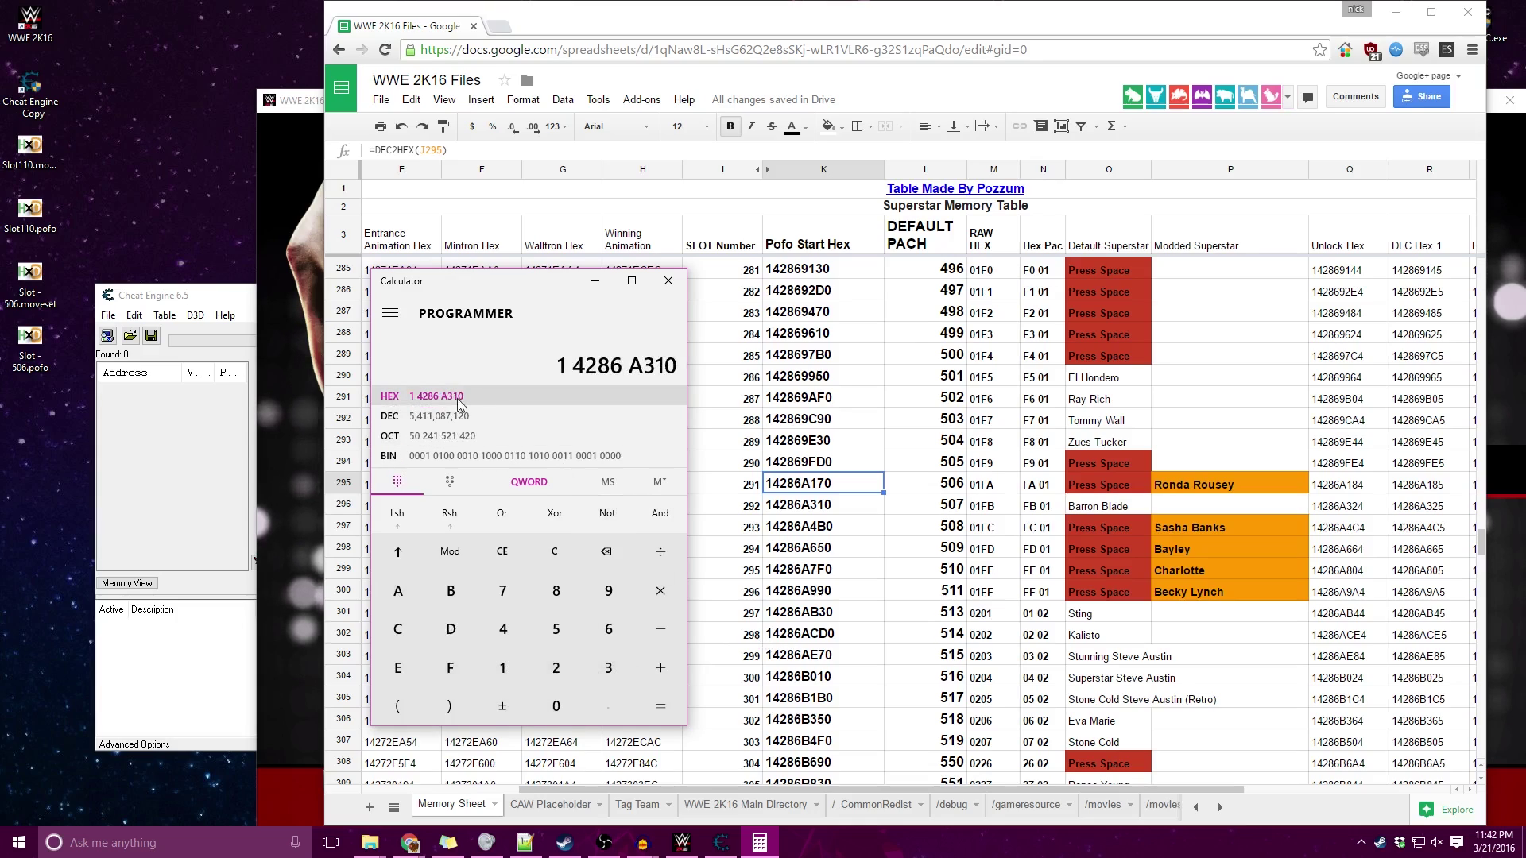
Subtract 1 from the entered hex address to get the end address of slot 506's pofo
{"action": "left_click", "coordinate": [657, 628]}
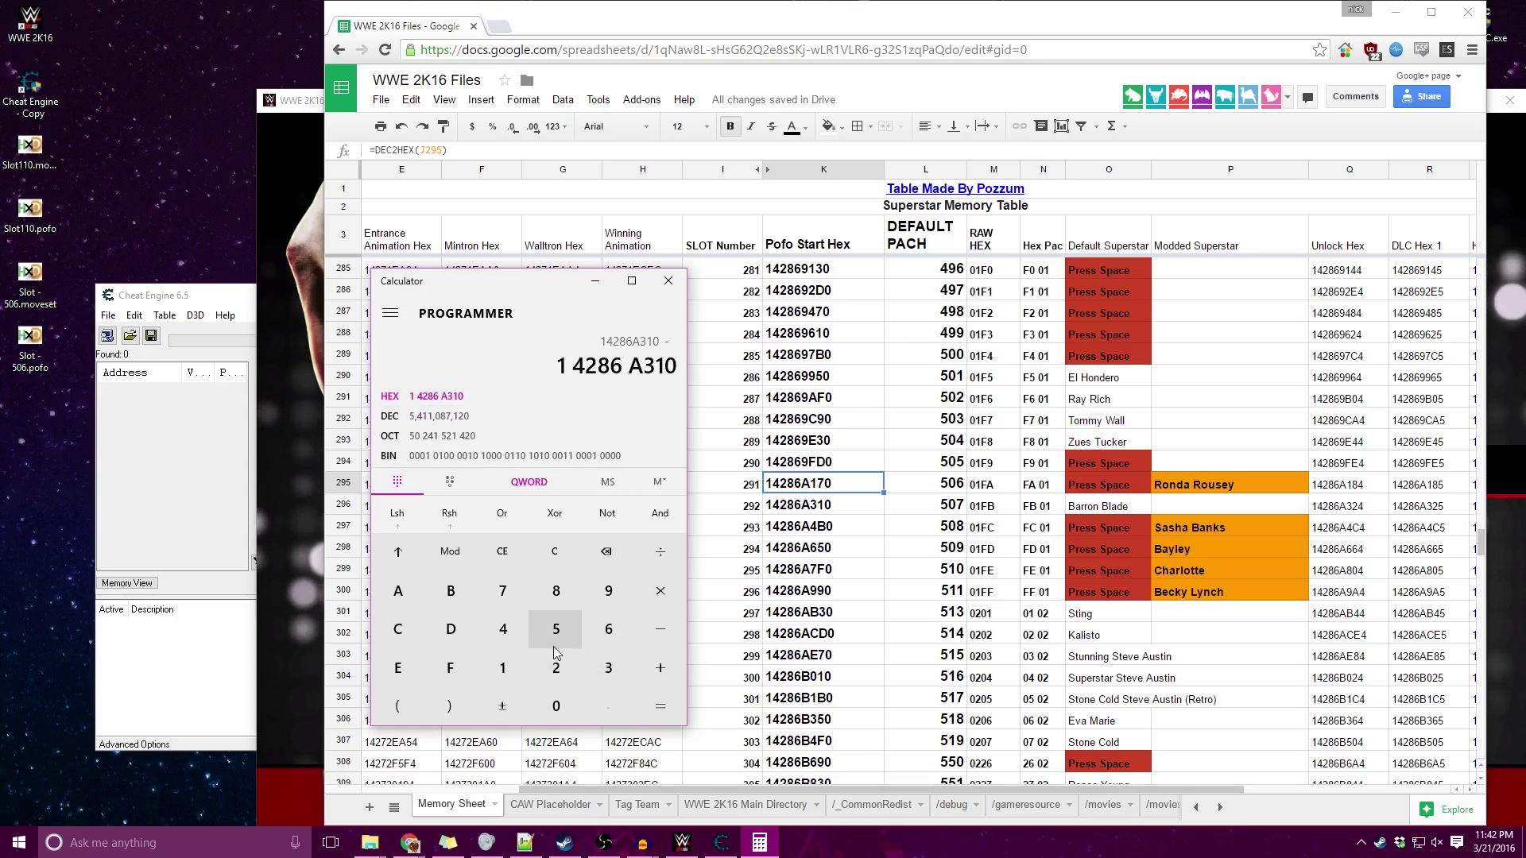
{"action": "left_click", "coordinate": [503, 668]}
{"action": "left_click", "coordinate": [660, 706]}
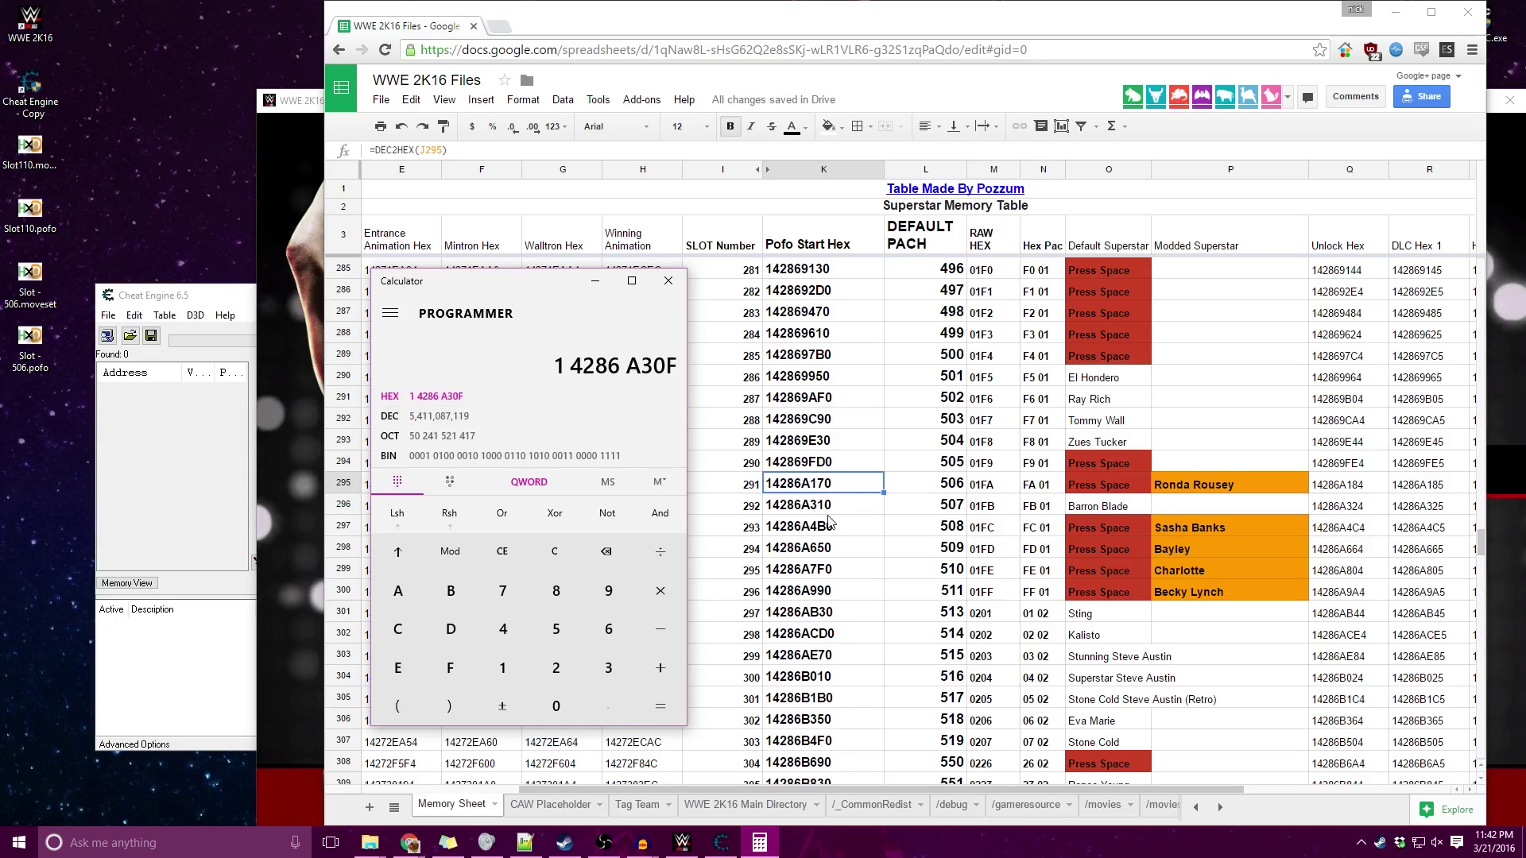
Move the calculator aside, switch to Cheat Engine and open its Memory Viewer next to the spreadsheet's address column
{"action": "left_click_drag", "start_coordinate": [546, 296], "coordinate": [82, 86]}
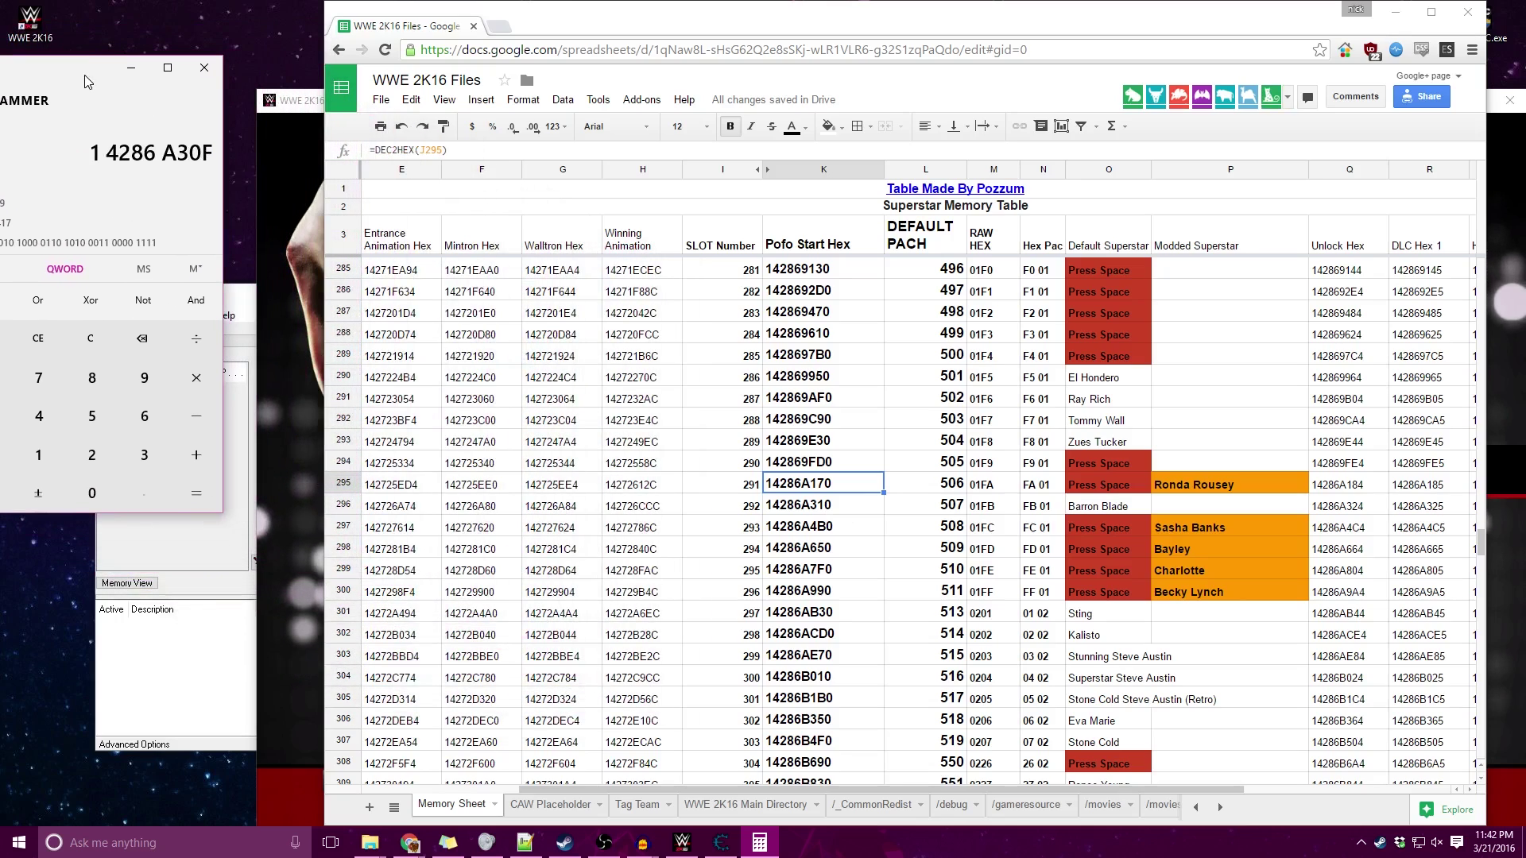
{"action": "left_click", "coordinate": [239, 298]}
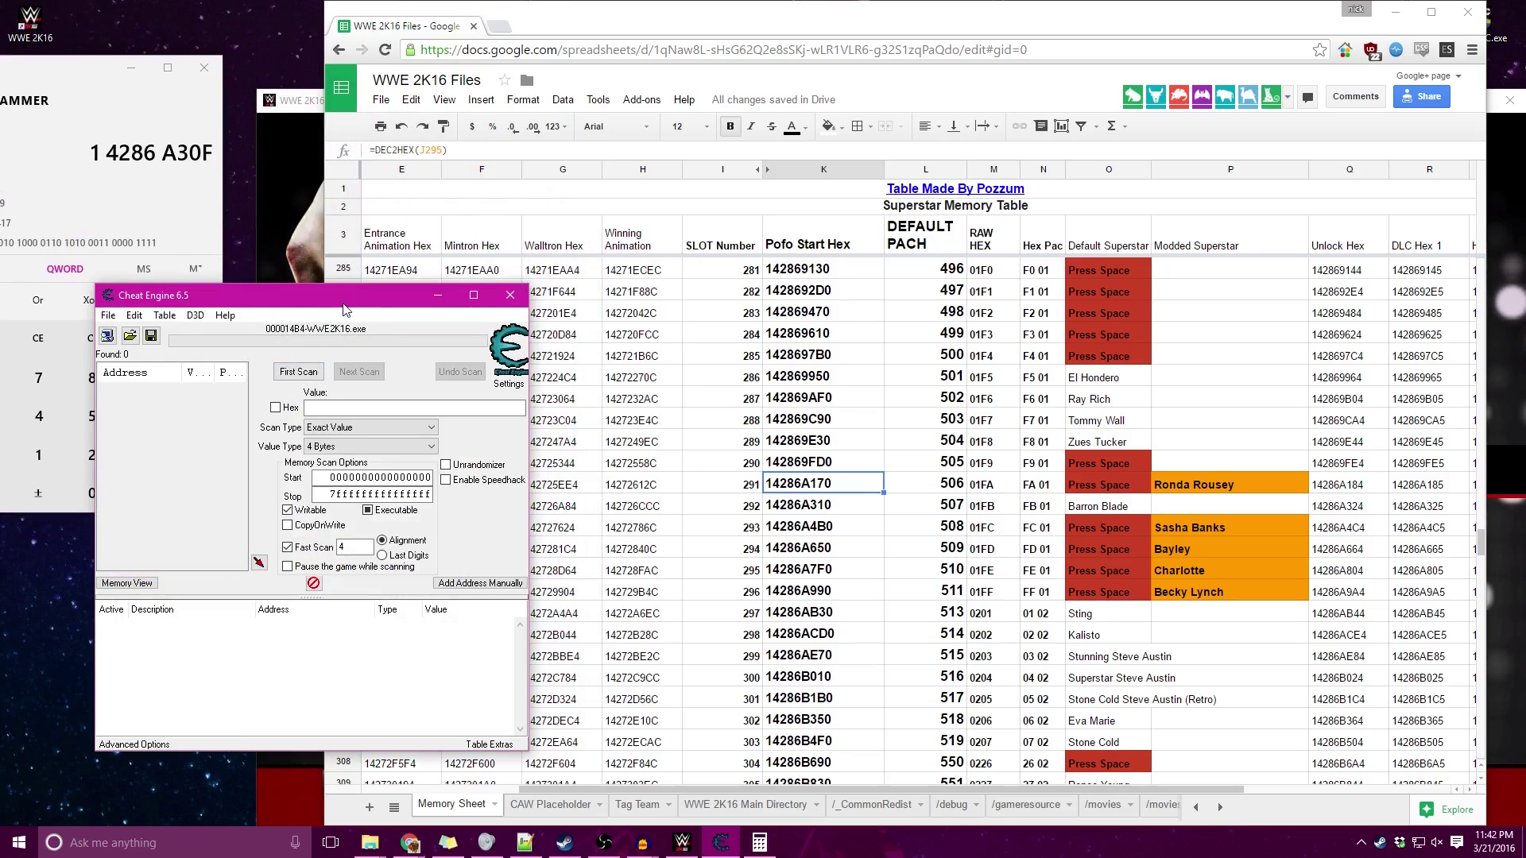
{"action": "left_click_drag", "start_coordinate": [318, 295], "coordinate": [286, 336]}
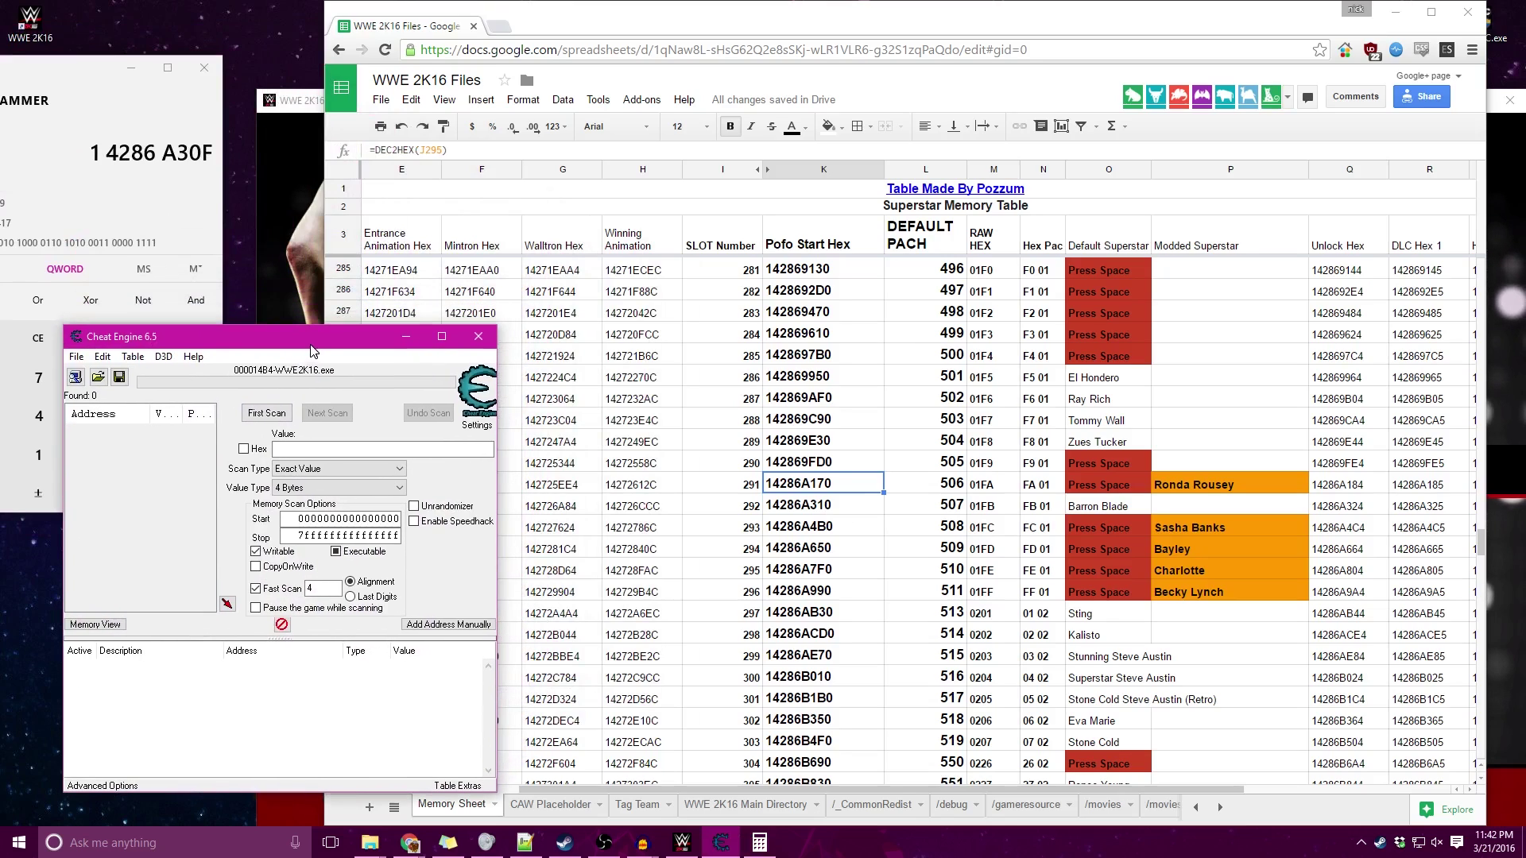
{"action": "left_click", "coordinate": [104, 626]}
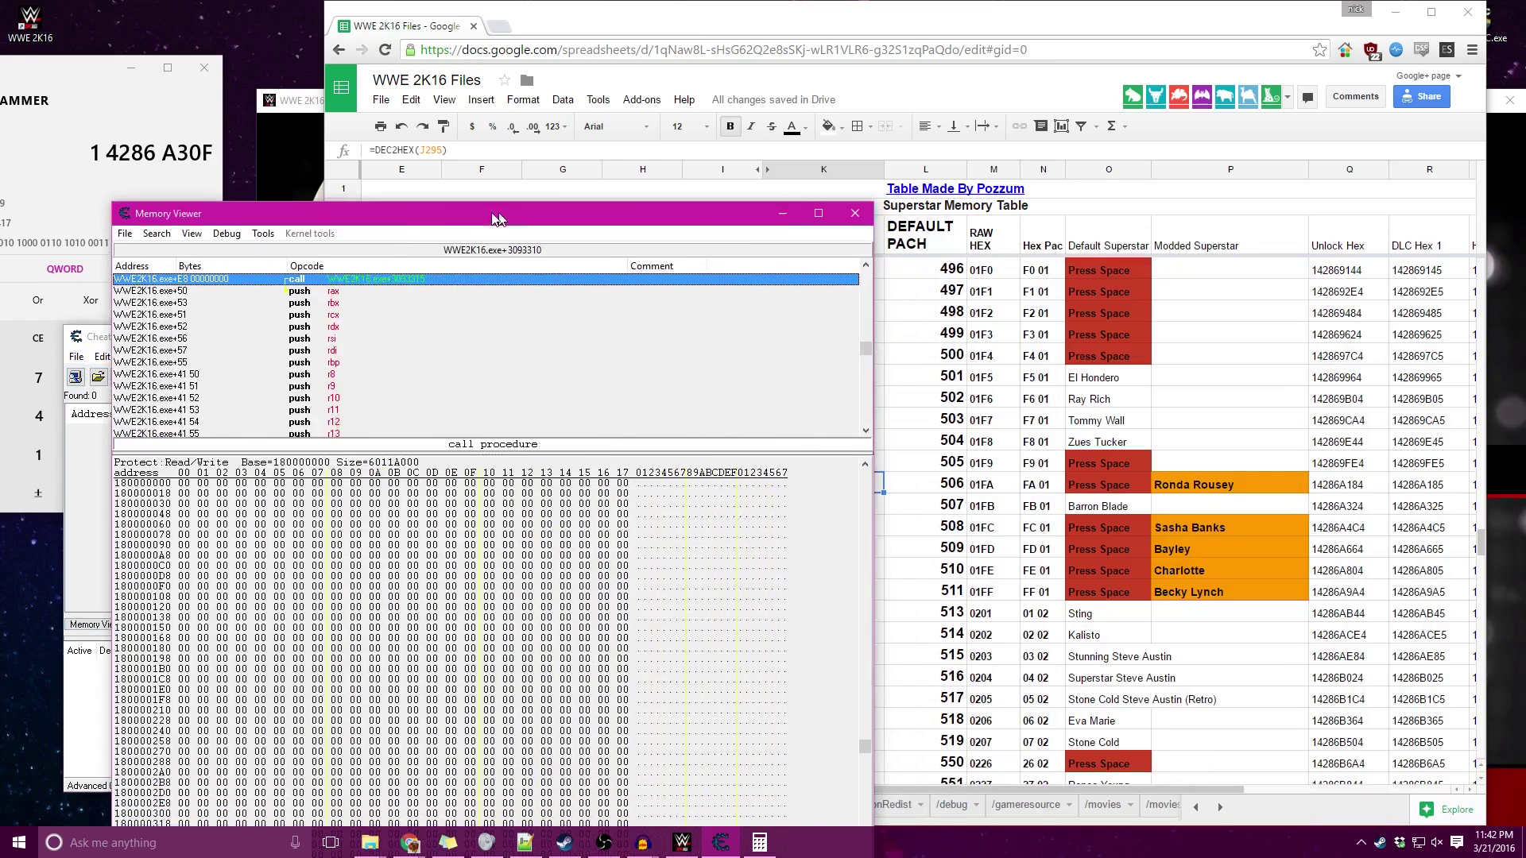
{"action": "left_click_drag", "start_coordinate": [497, 185], "coordinate": [404, 243]}
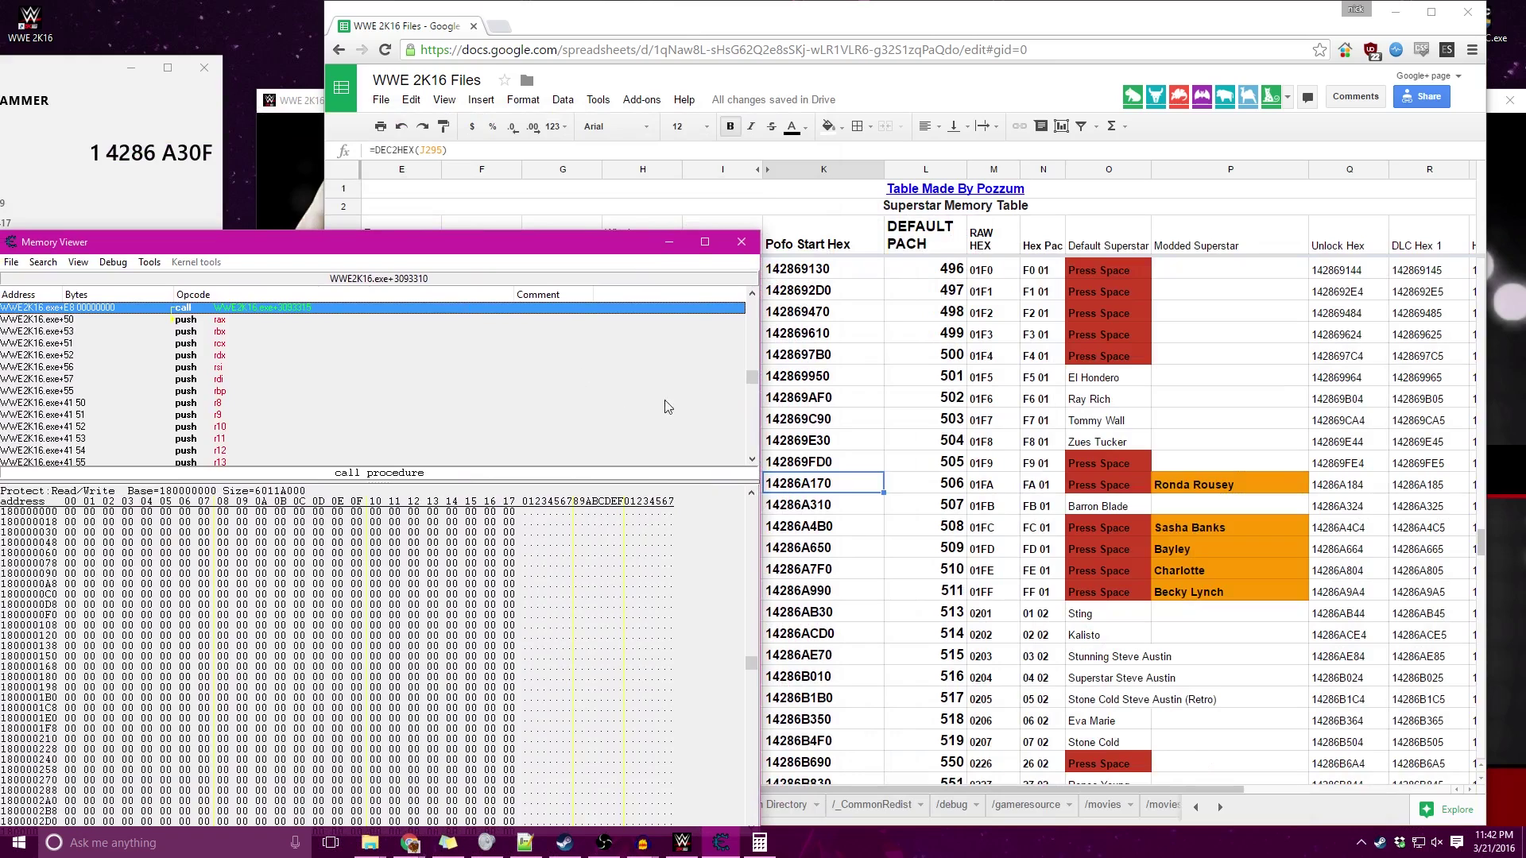
Open the Save Memory Region dialog from the Memory Viewer and place it clear of the spreadsheet's pofo addresses
{"action": "left_click", "coordinate": [76, 242]}
{"action": "left_click", "coordinate": [79, 245]}
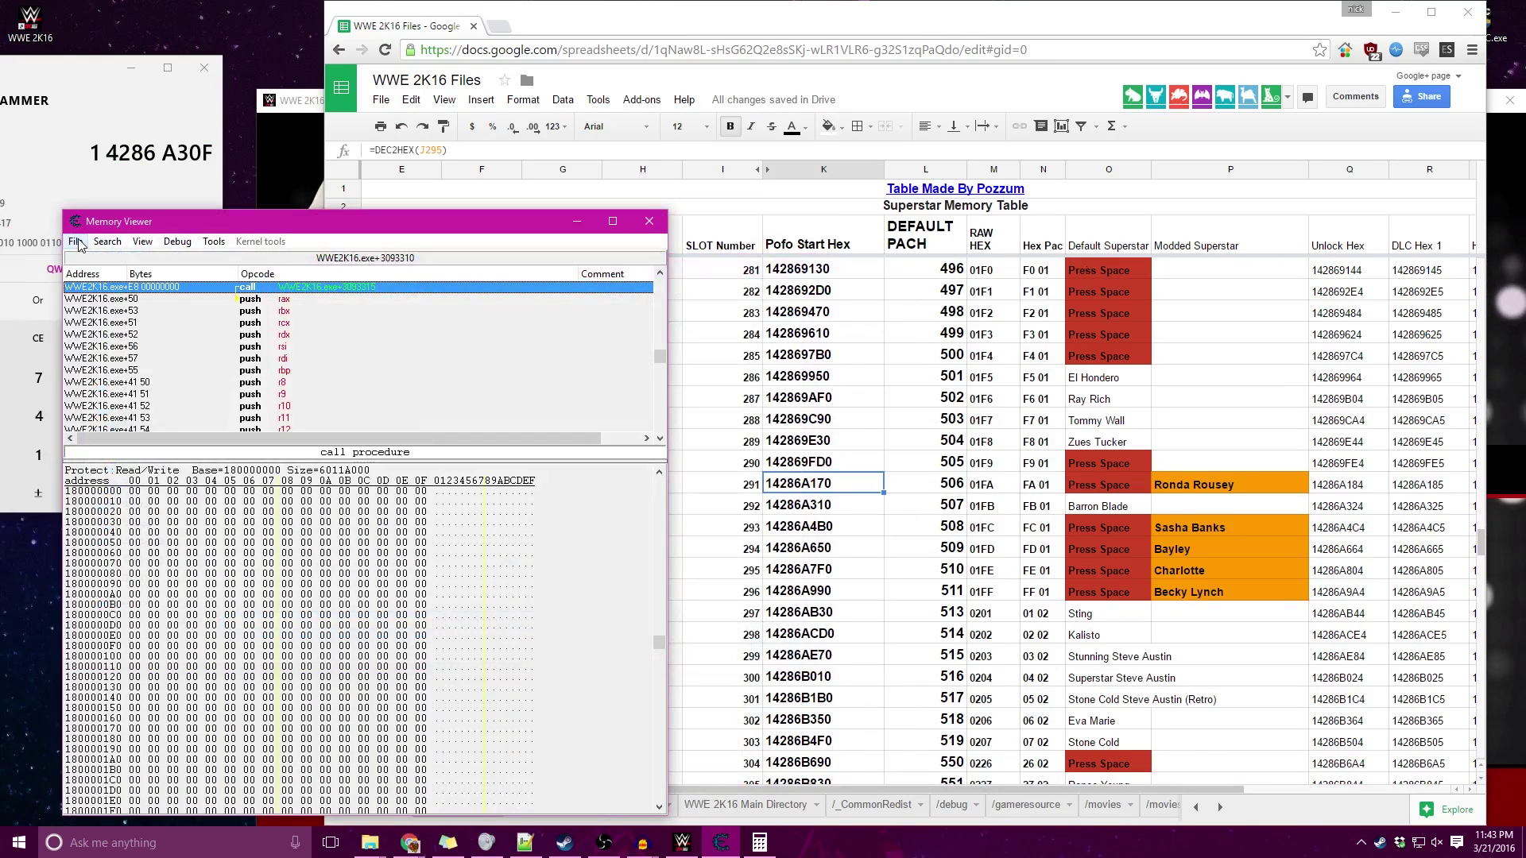
{"action": "left_click", "coordinate": [77, 243]}
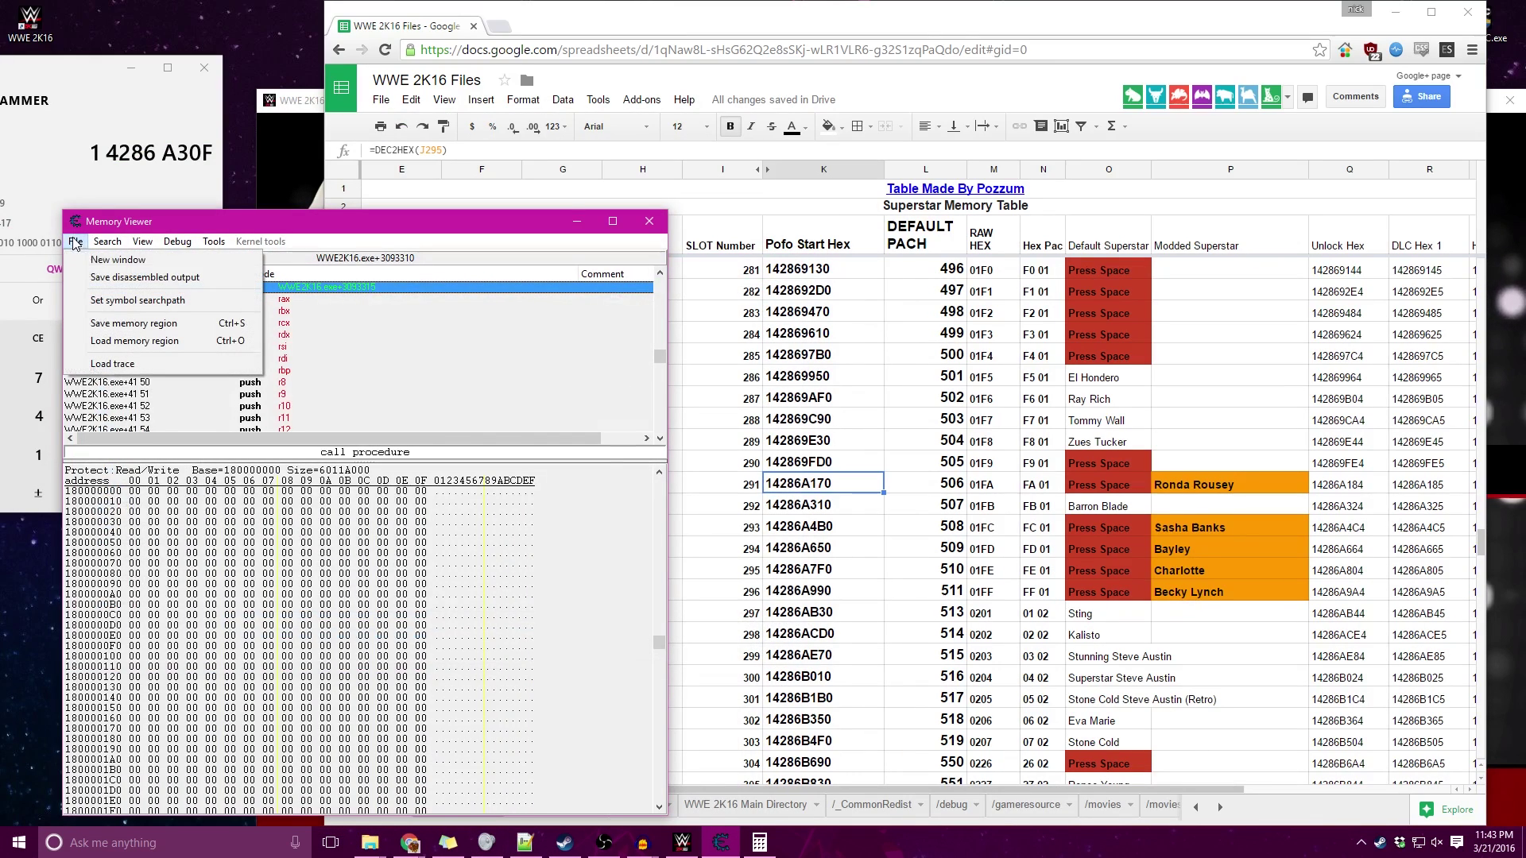
{"action": "left_click", "coordinate": [119, 326]}
{"action": "left_click_drag", "start_coordinate": [775, 340], "coordinate": [421, 340]}
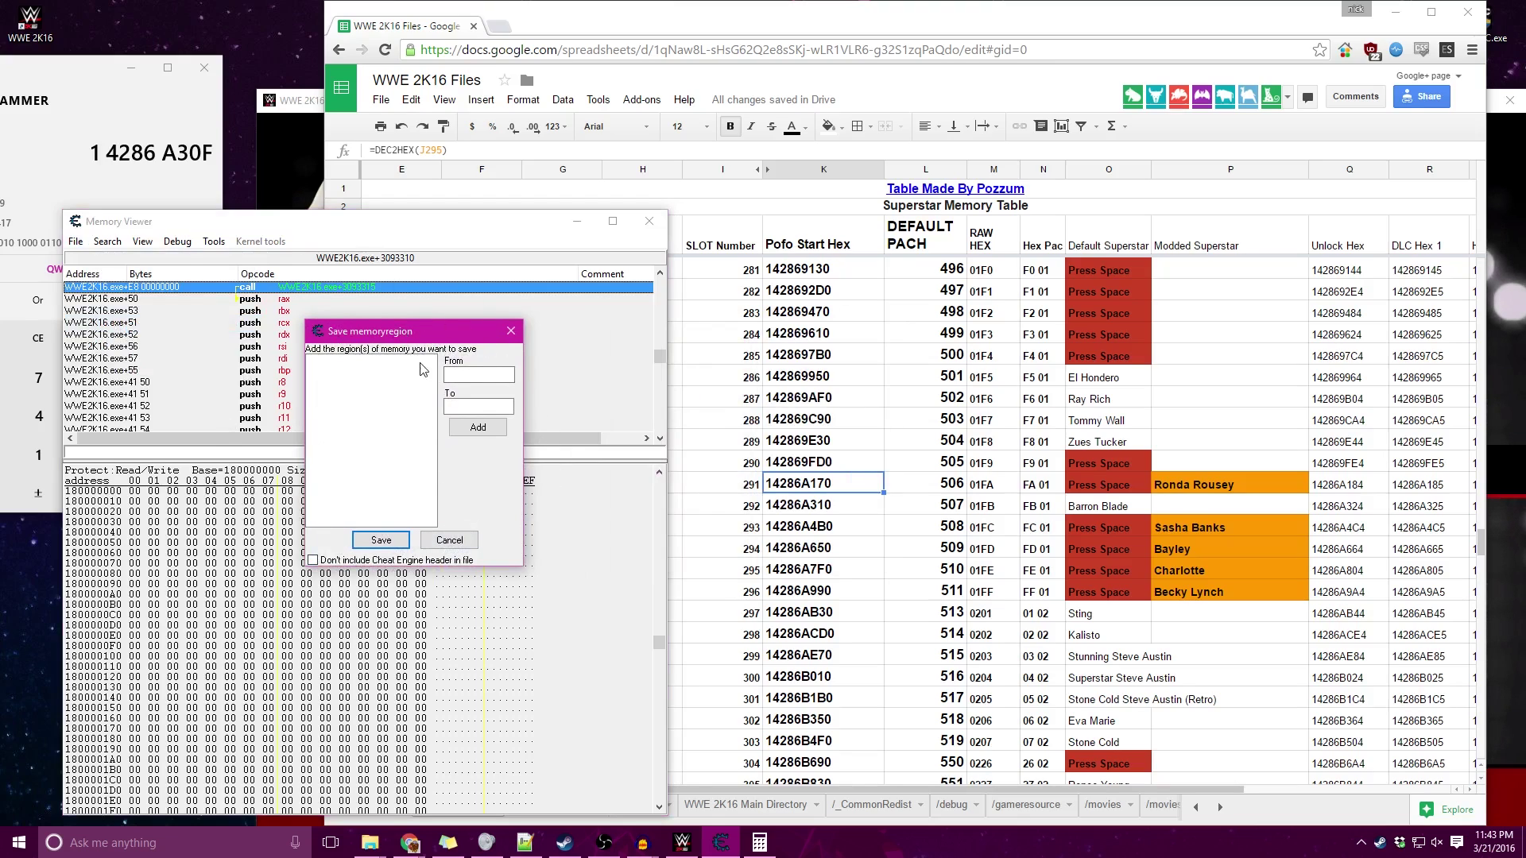
Copy Ronda Rousey's Pofo Start Hex from the spreadsheet and set the memory region's From address to 14286A170
{"action": "left_click", "coordinate": [832, 485]}
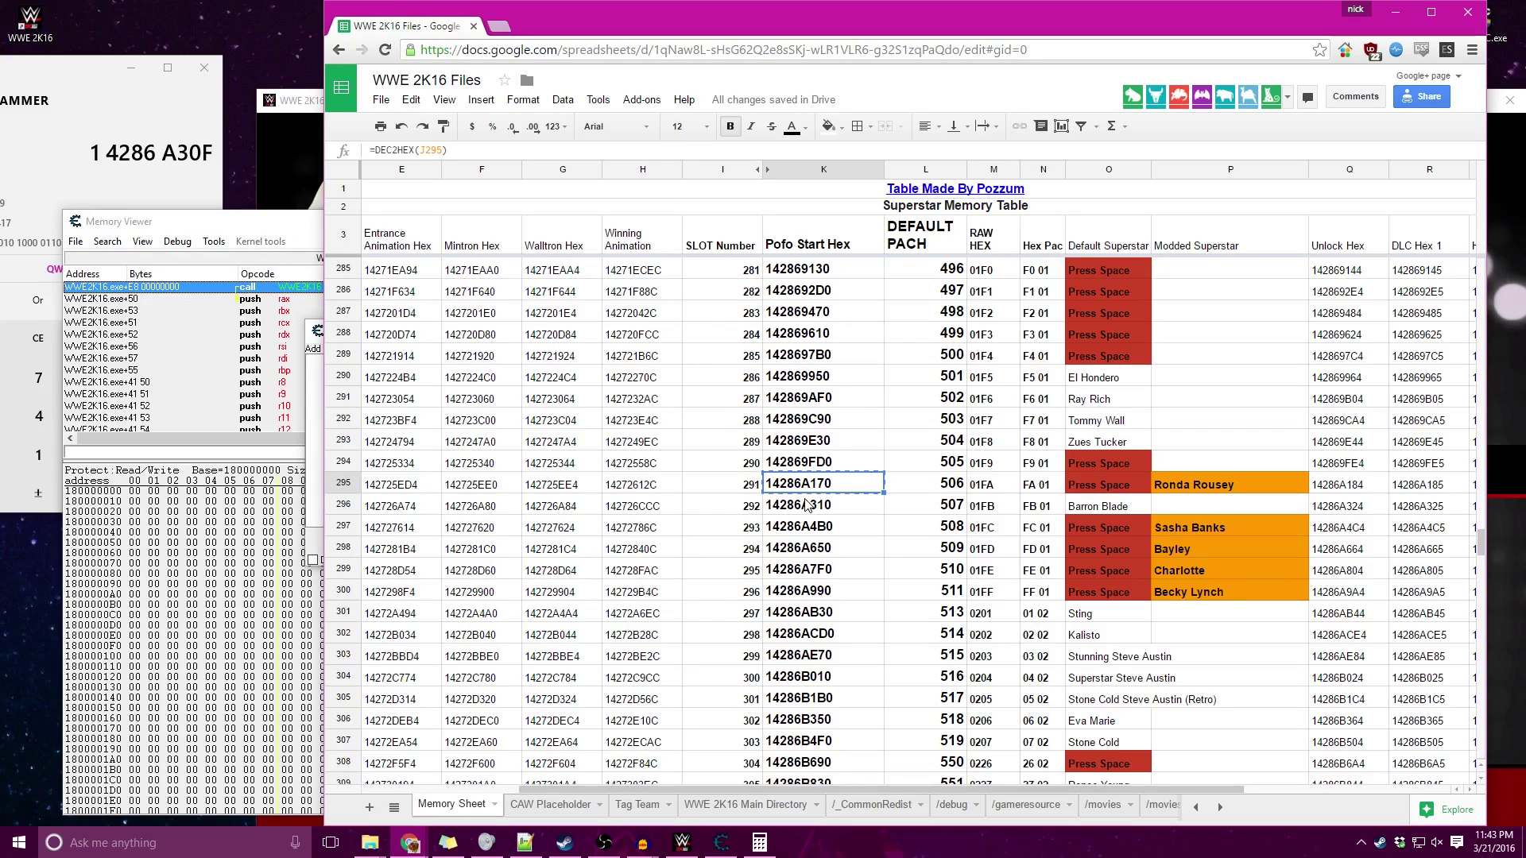
{"action": "left_click", "coordinate": [317, 332]}
{"action": "left_click", "coordinate": [492, 373]}
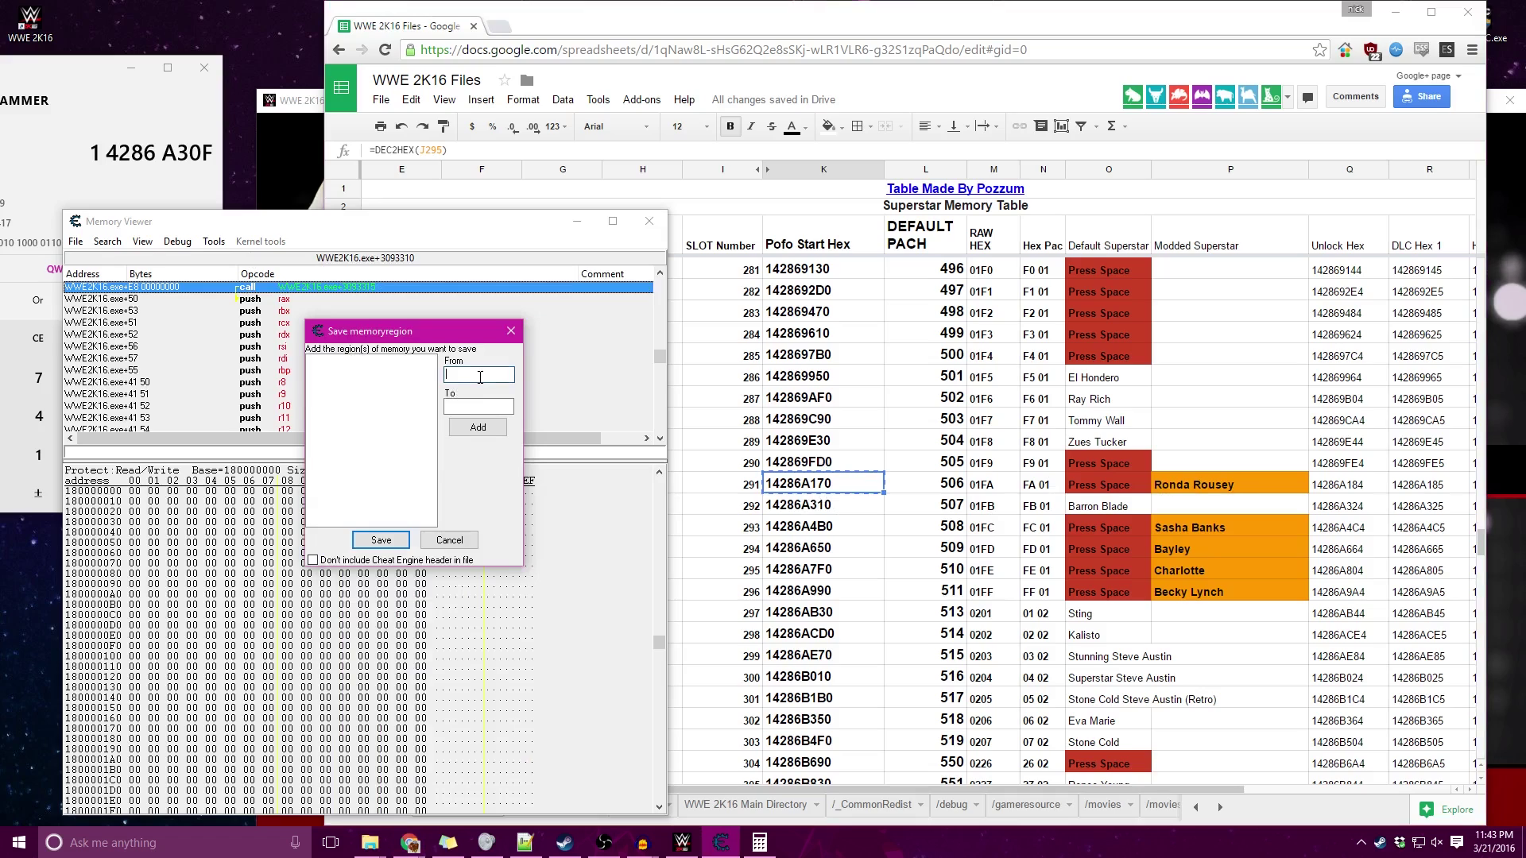
{"action": "type", "text": "14286A170"}
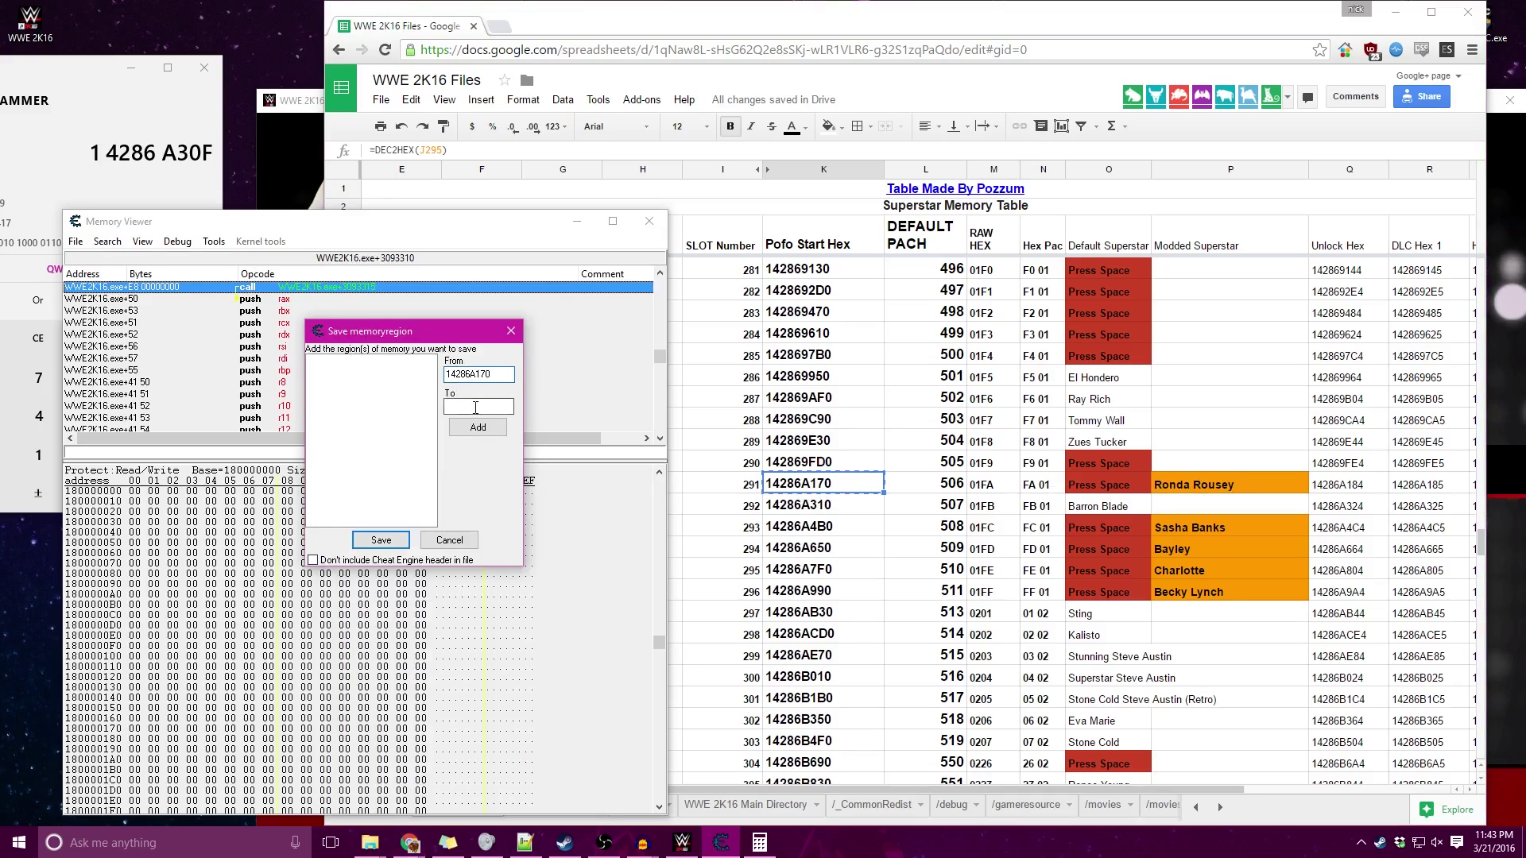
Set the memory region's To address to 14286A30F, one below slot 507's Pofo Start Hex, and add the region to the list
{"action": "left_click", "coordinate": [148, 157]}
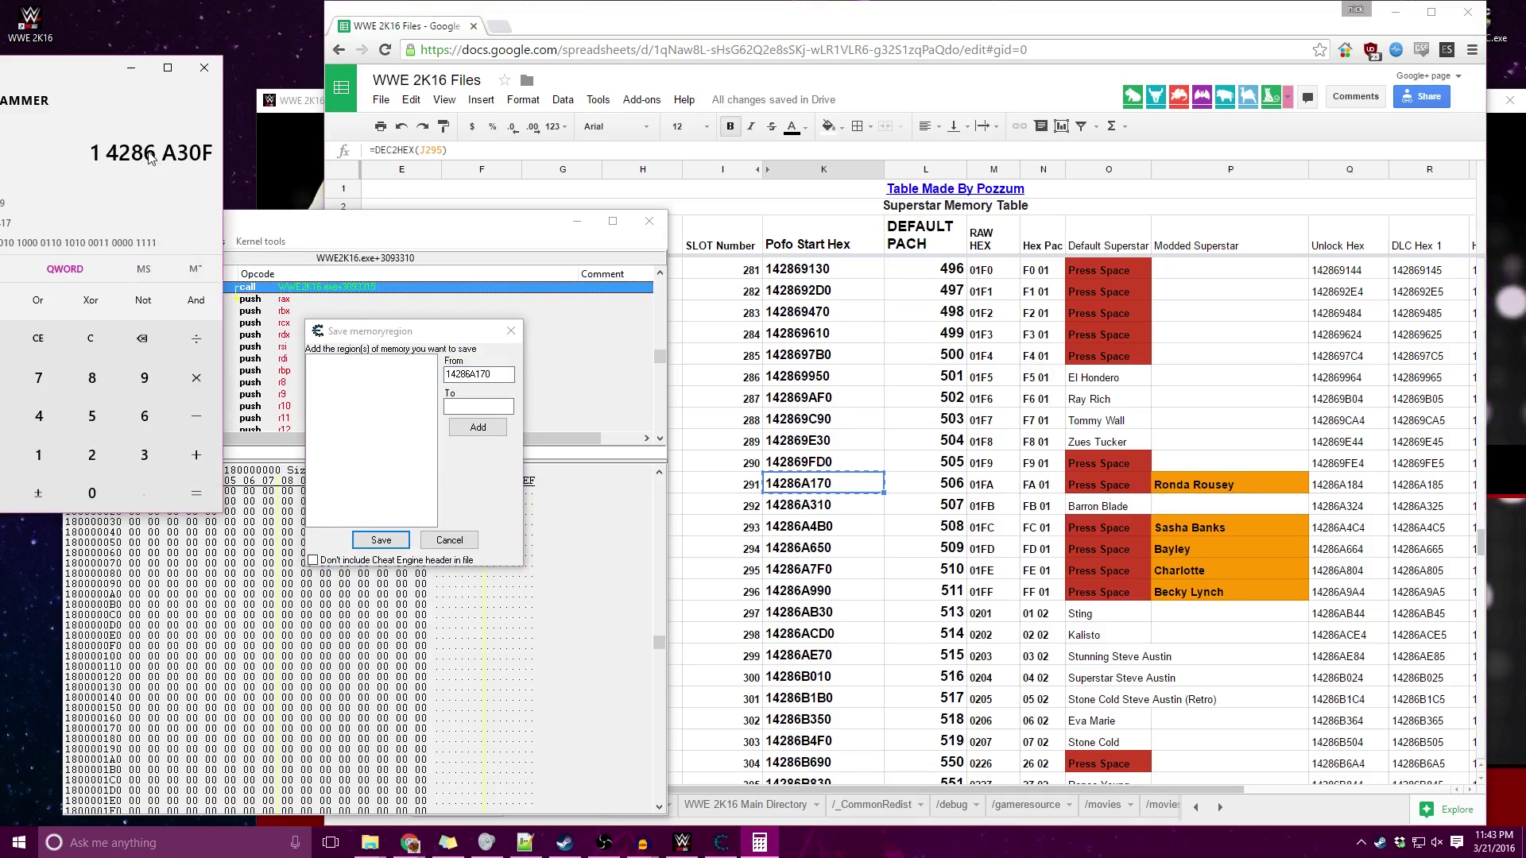
{"action": "left_click", "coordinate": [511, 402]}
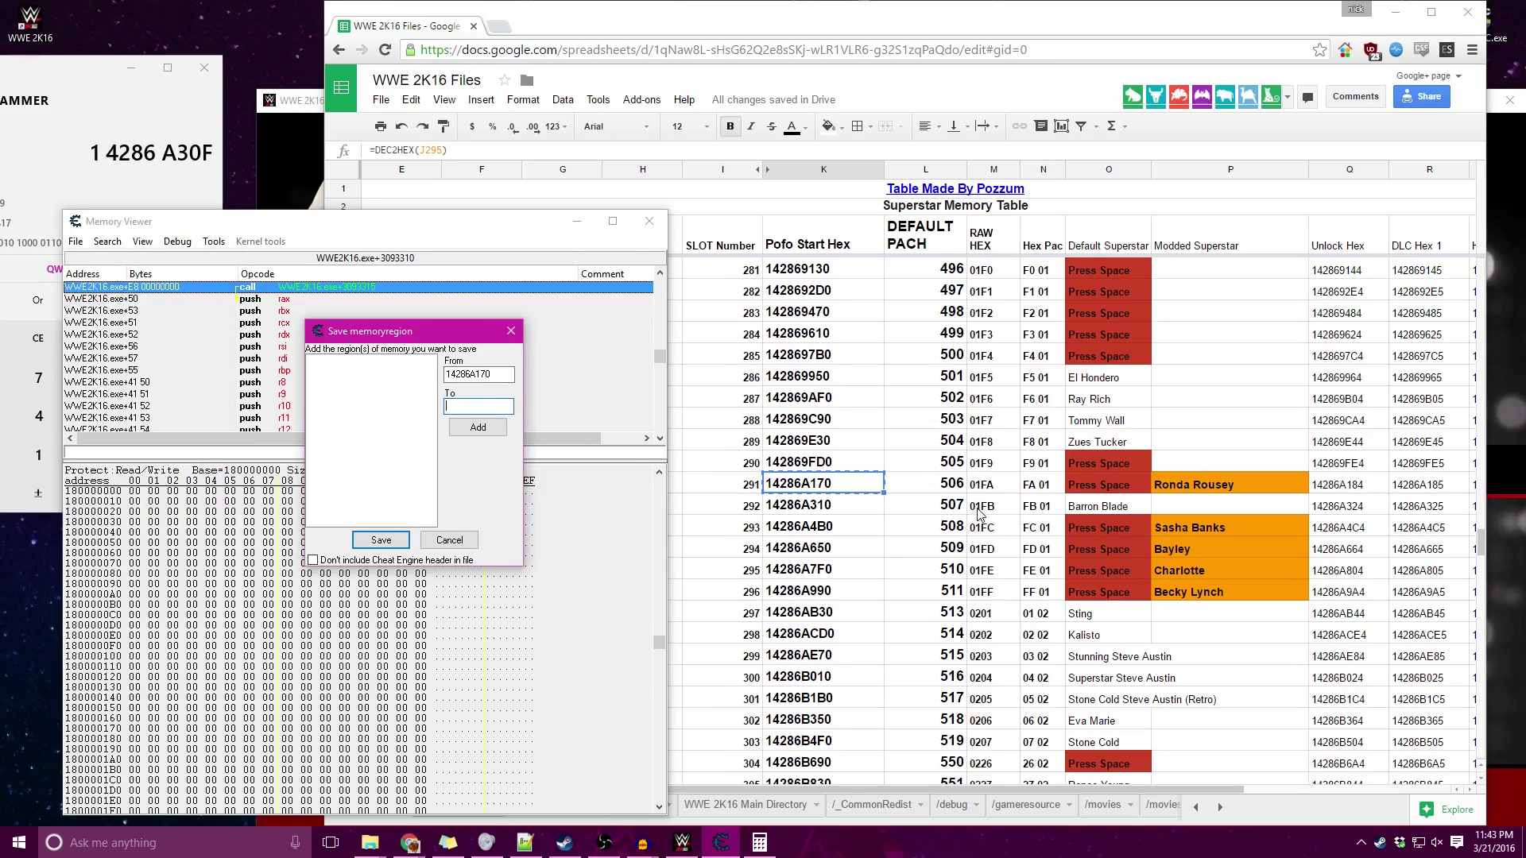
{"action": "left_click", "coordinate": [823, 504]}
{"action": "key", "text": "ctrl+c"}
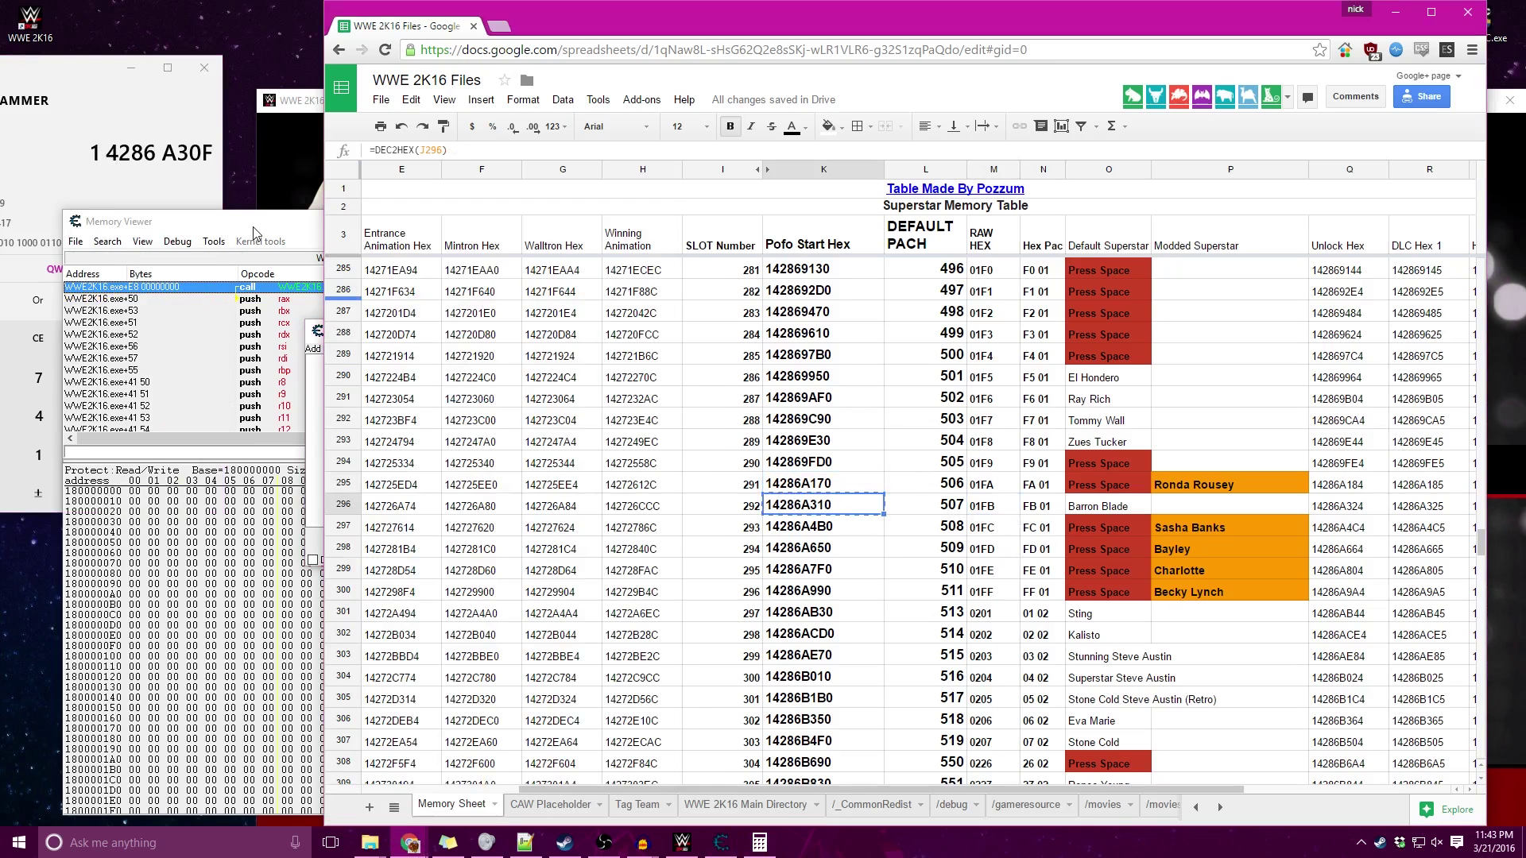
{"action": "left_click", "coordinate": [254, 233]}
{"action": "key", "text": "ctrl+v"}
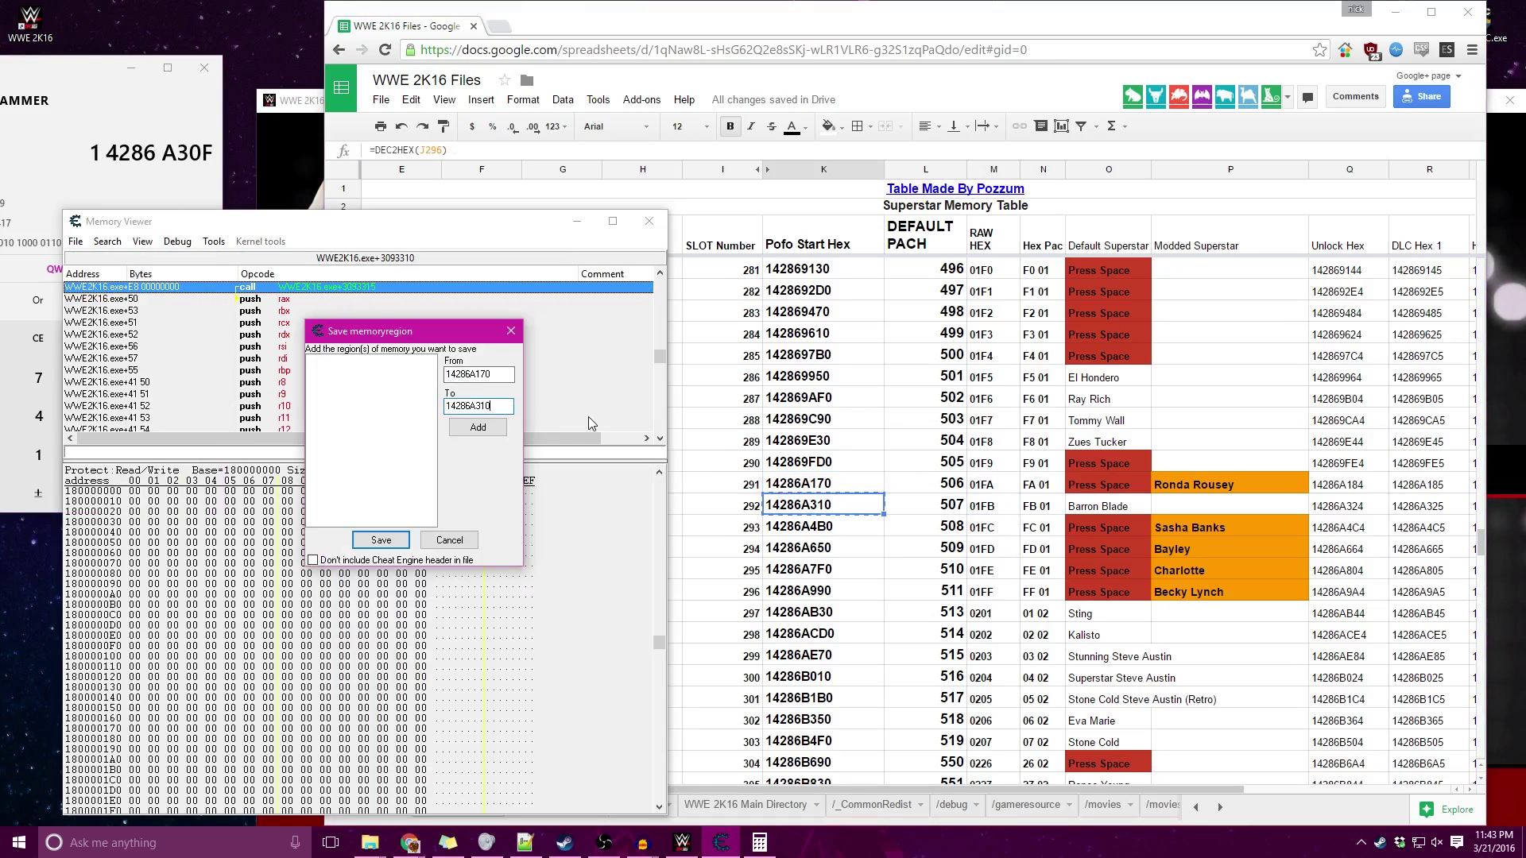
{"action": "left_click", "coordinate": [493, 434]}
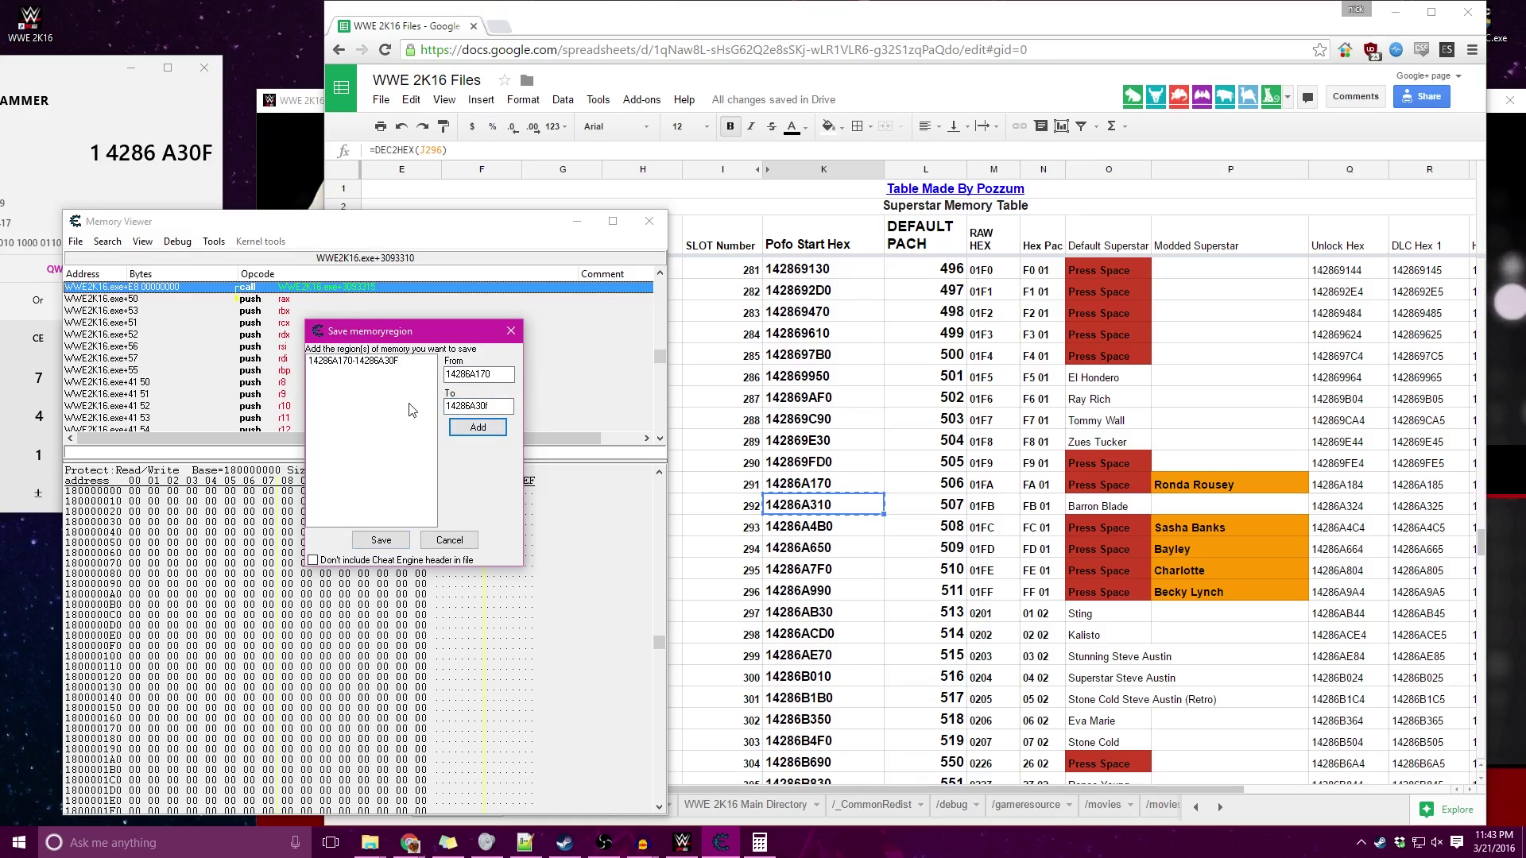
Exclude the Cheat Engine header from the saved file and acknowledge the information notice
{"action": "left_click_drag", "start_coordinate": [343, 334], "coordinate": [354, 335]}
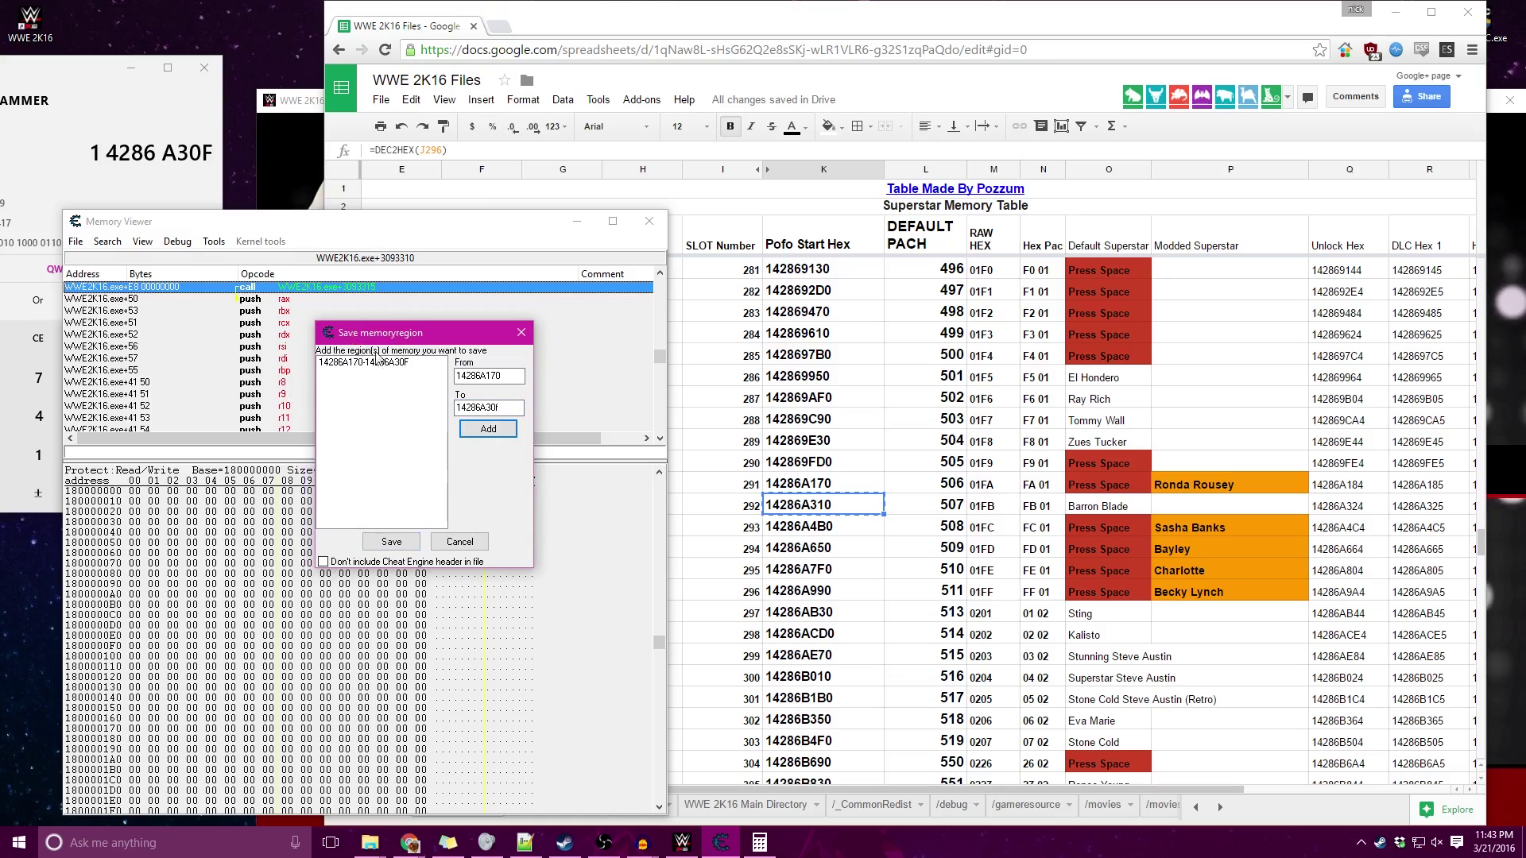
{"action": "left_click", "coordinate": [324, 562]}
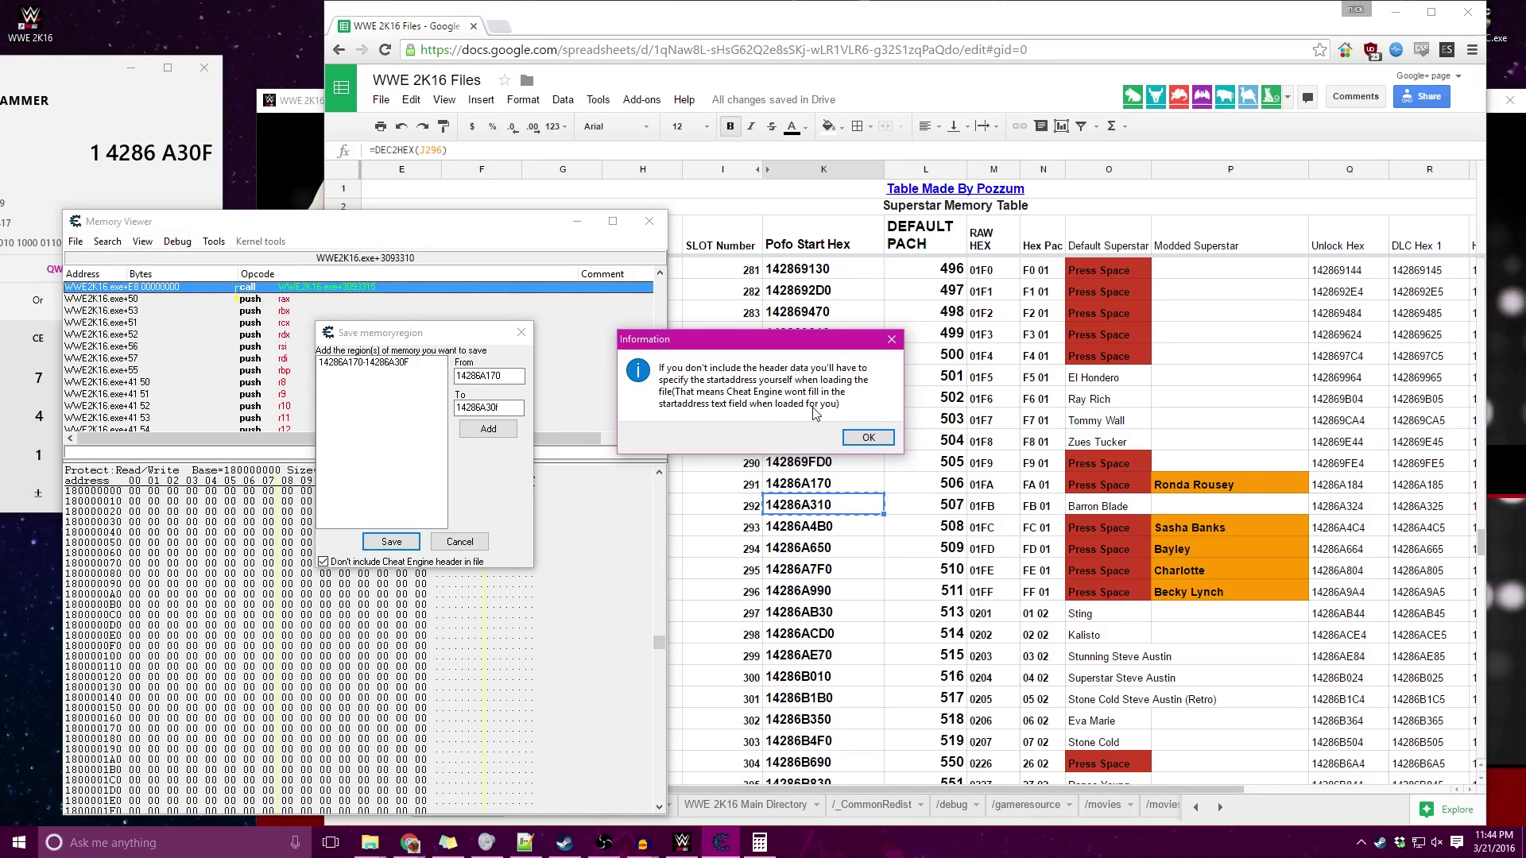
{"action": "left_click", "coordinate": [868, 440]}
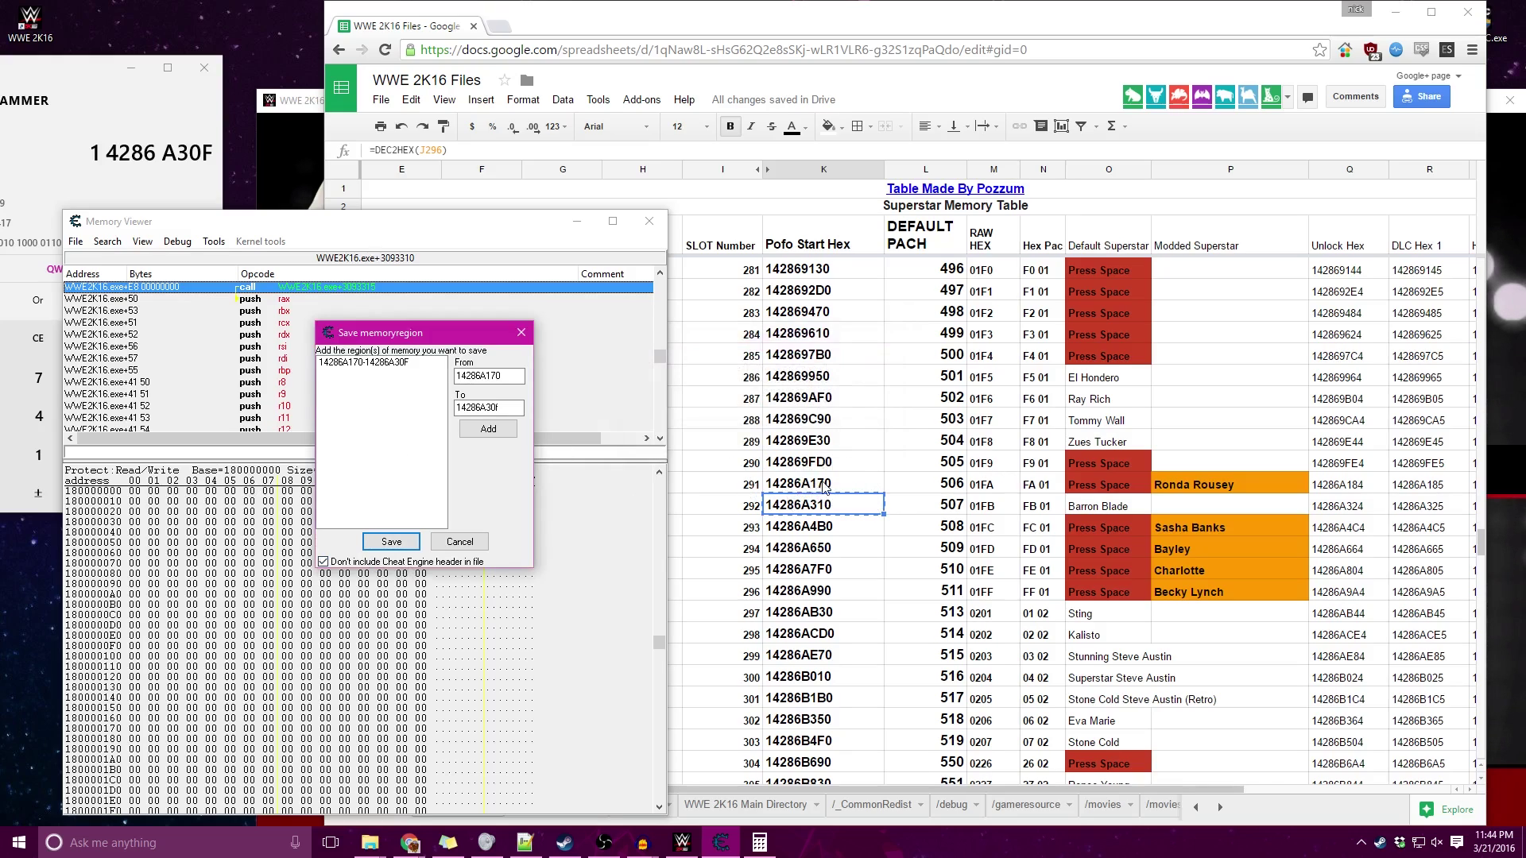
Start saving the pofo region, choosing the Desktop as the destination and All files as the file type
{"action": "left_click", "coordinate": [399, 546]}
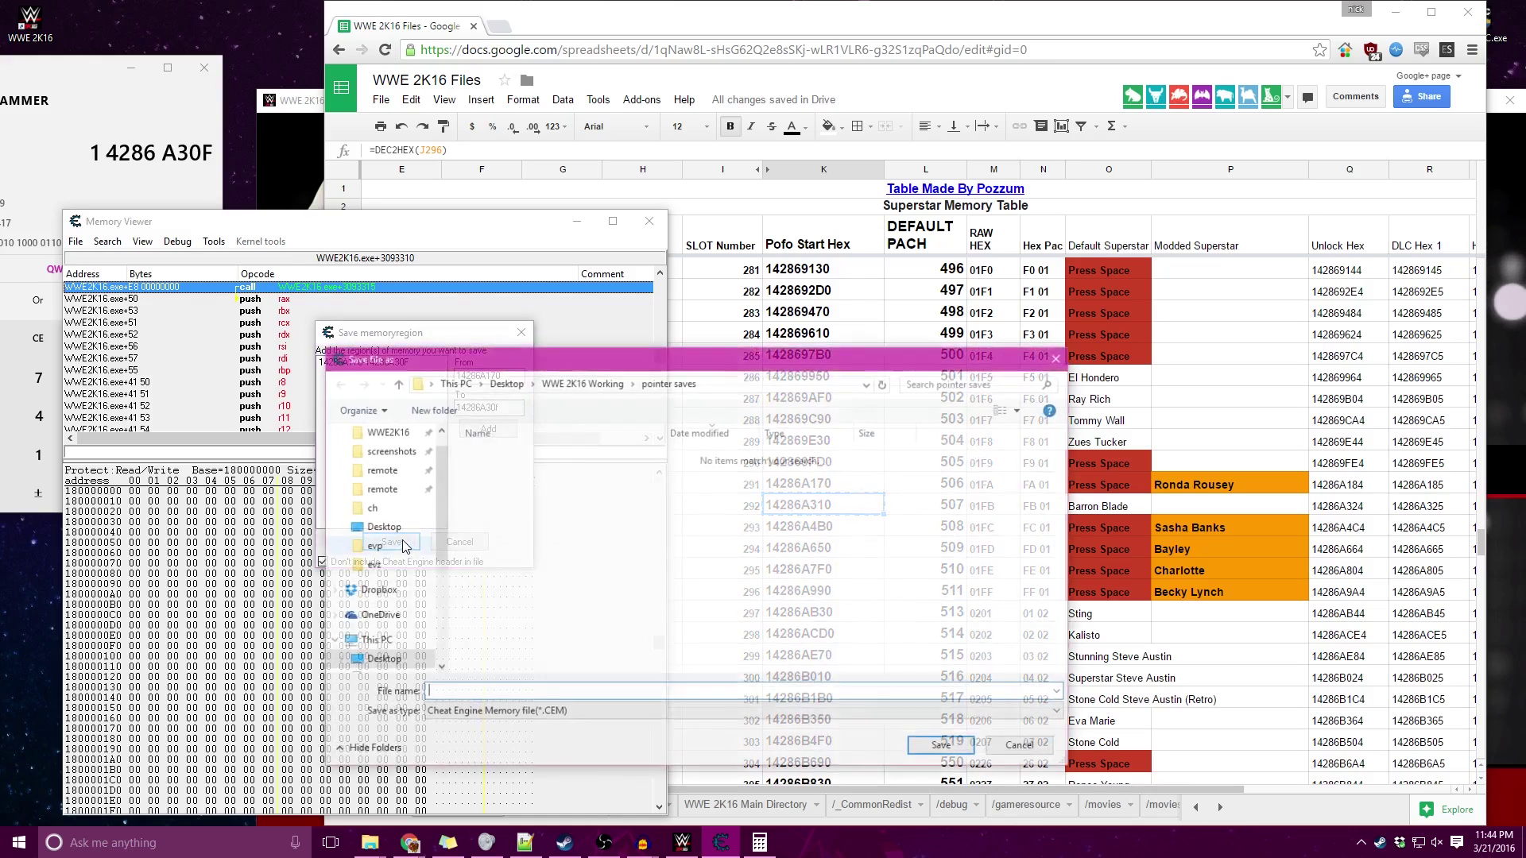
{"action": "scroll", "coordinate": [436, 527], "scroll_direction": "up", "scroll_amount": 1}
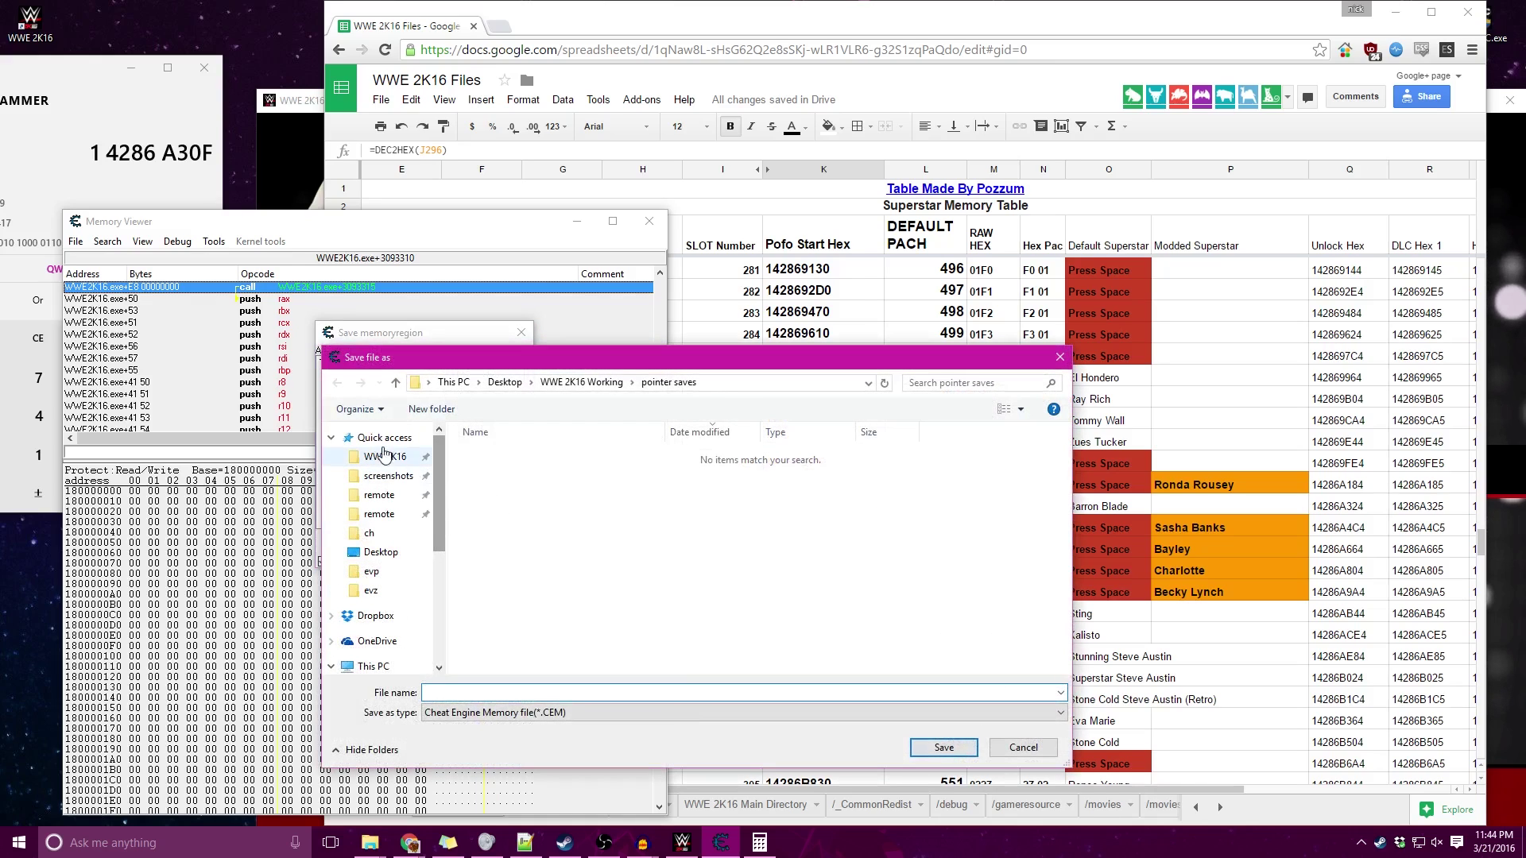
{"action": "scroll", "coordinate": [387, 628], "scroll_direction": "down", "scroll_amount": 1}
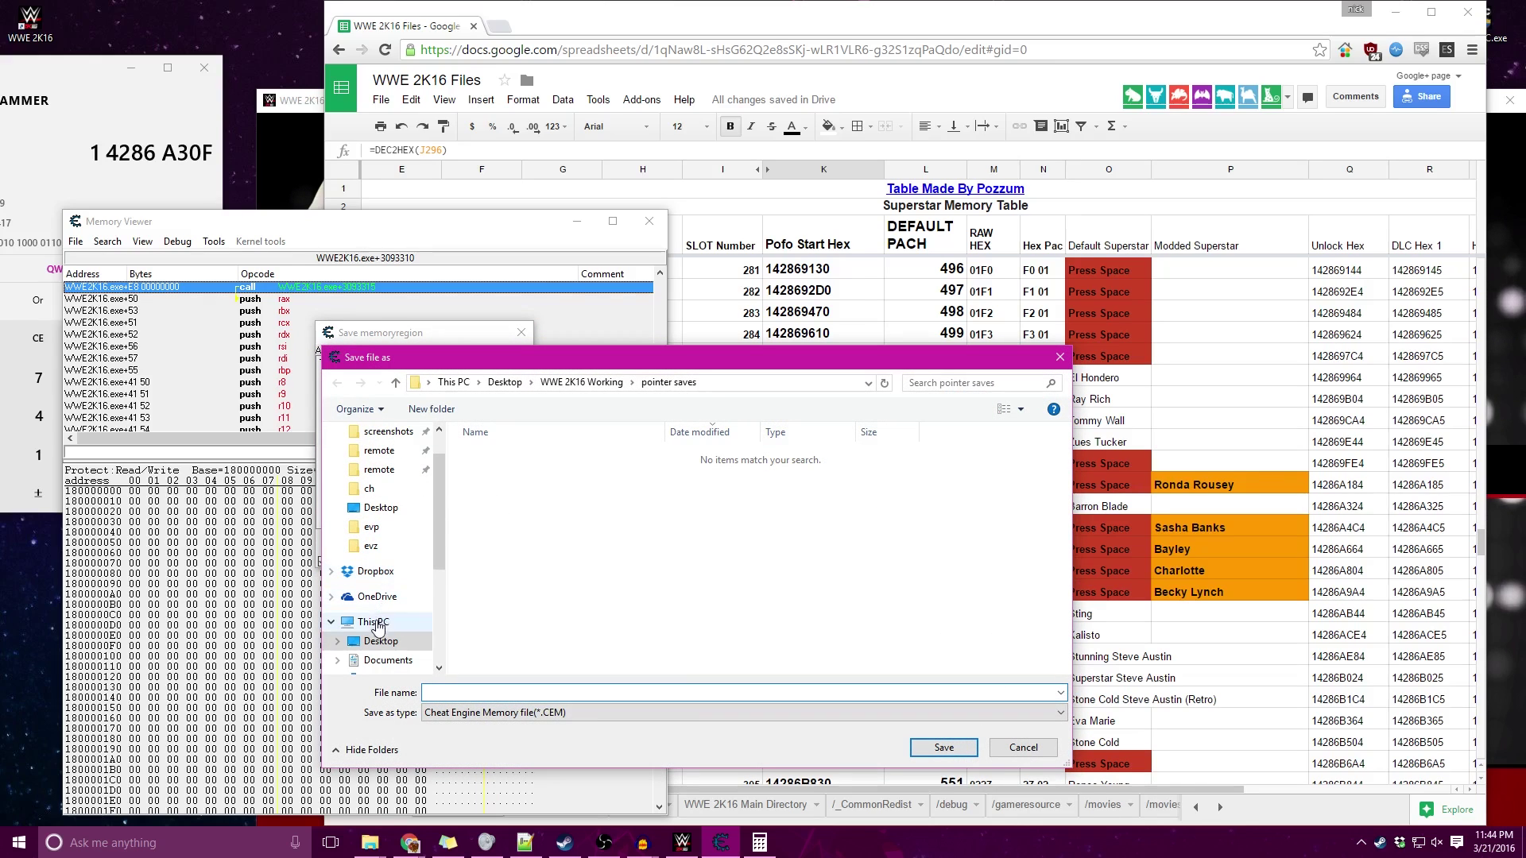
{"action": "left_click", "coordinate": [387, 513]}
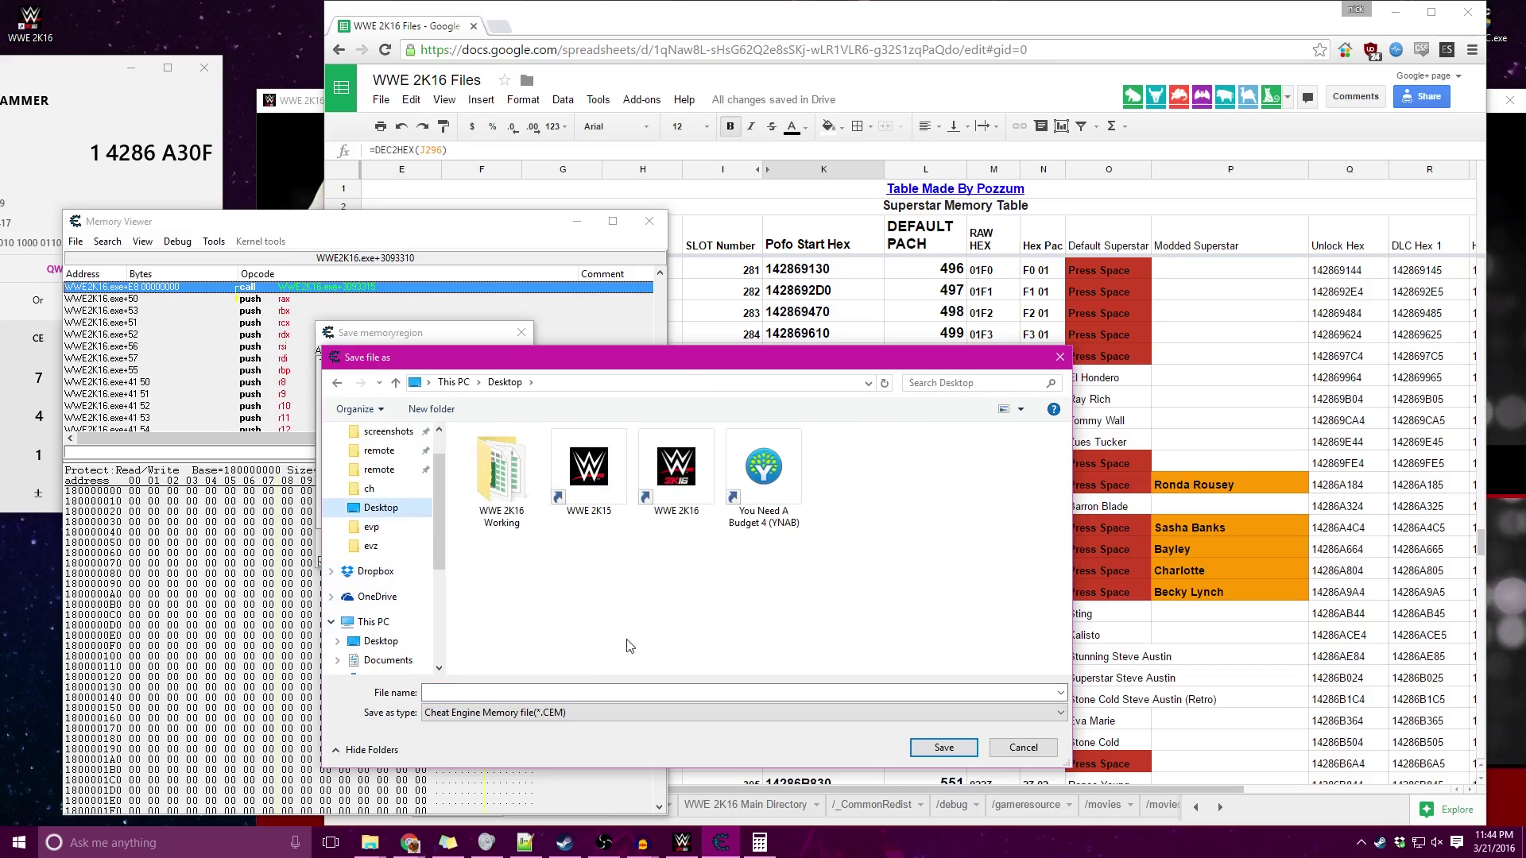
{"action": "left_click", "coordinate": [580, 712]}
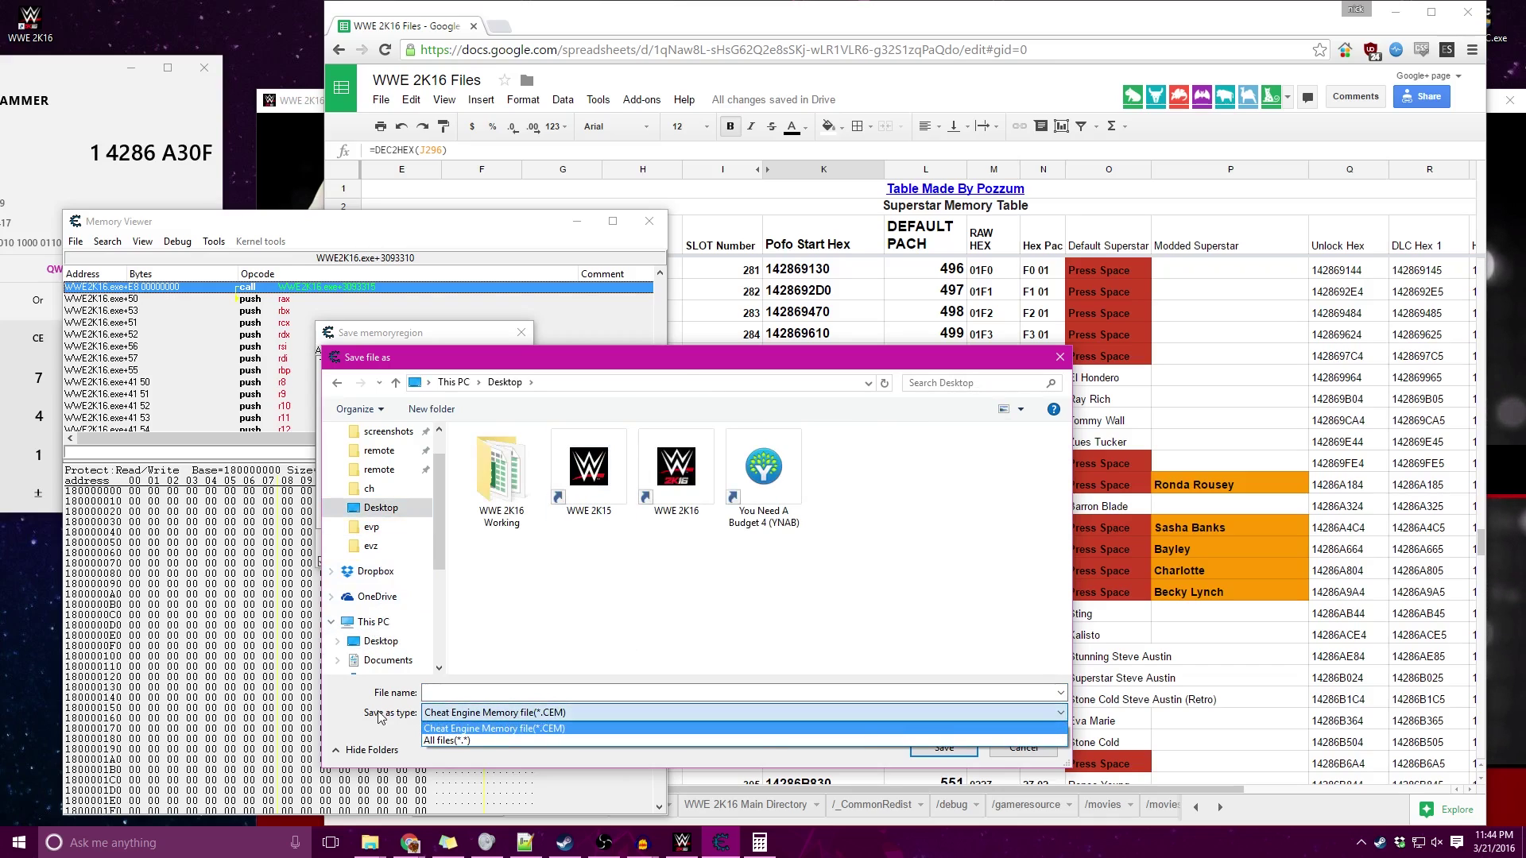
{"action": "left_click", "coordinate": [588, 736]}
{"action": "scroll", "coordinate": [636, 578], "scroll_direction": "down", "scroll_amount": 2}
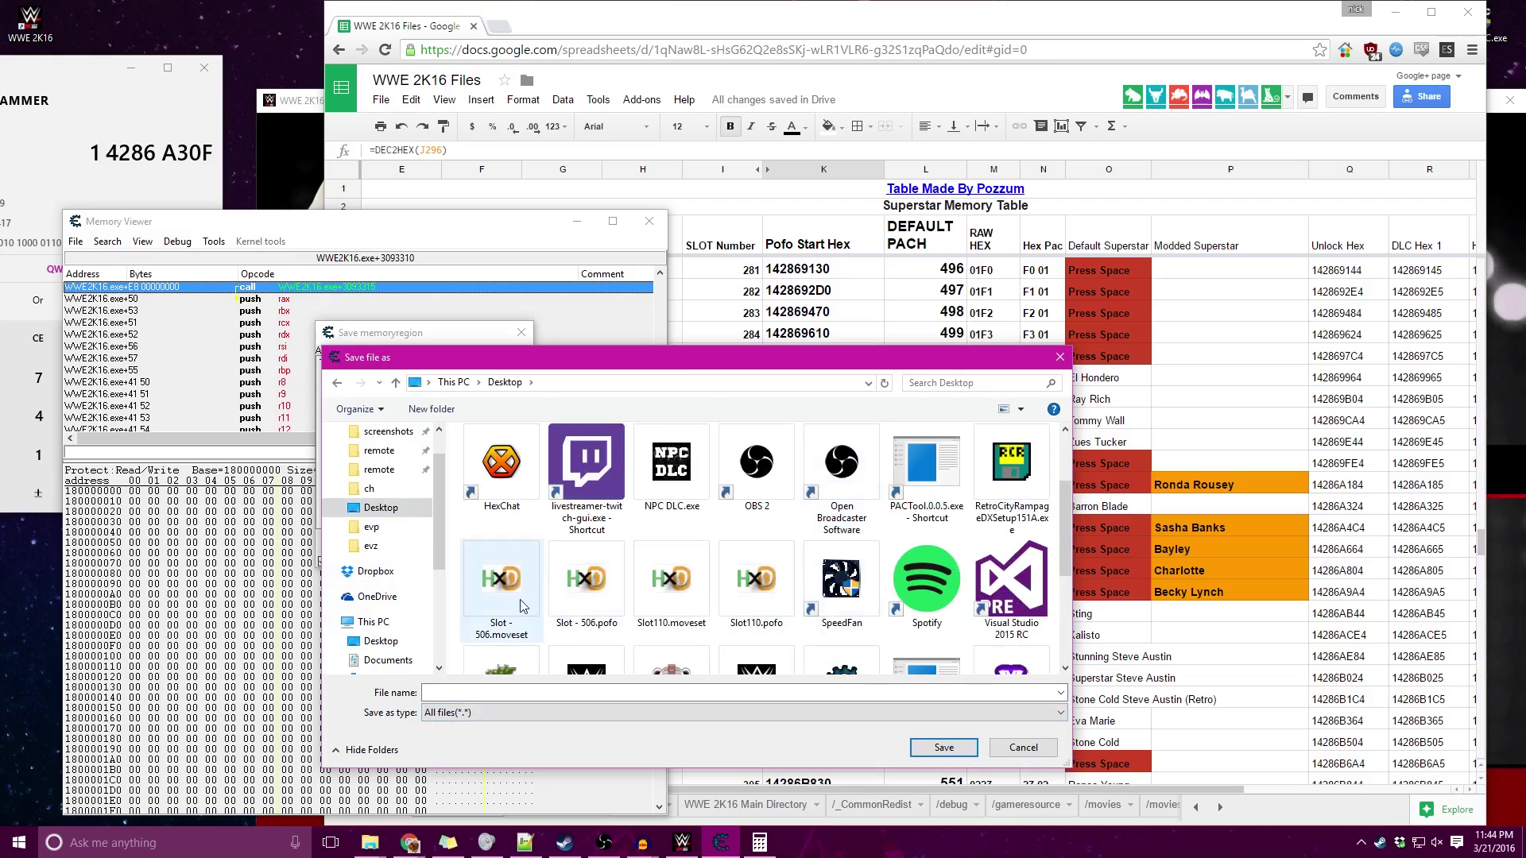
Save the pofo region as Slot - 506CE.pofo, basing the name on the existing Slot - 506.pofo file
{"action": "left_click", "coordinate": [586, 584]}
{"action": "left_click", "coordinate": [465, 692]}
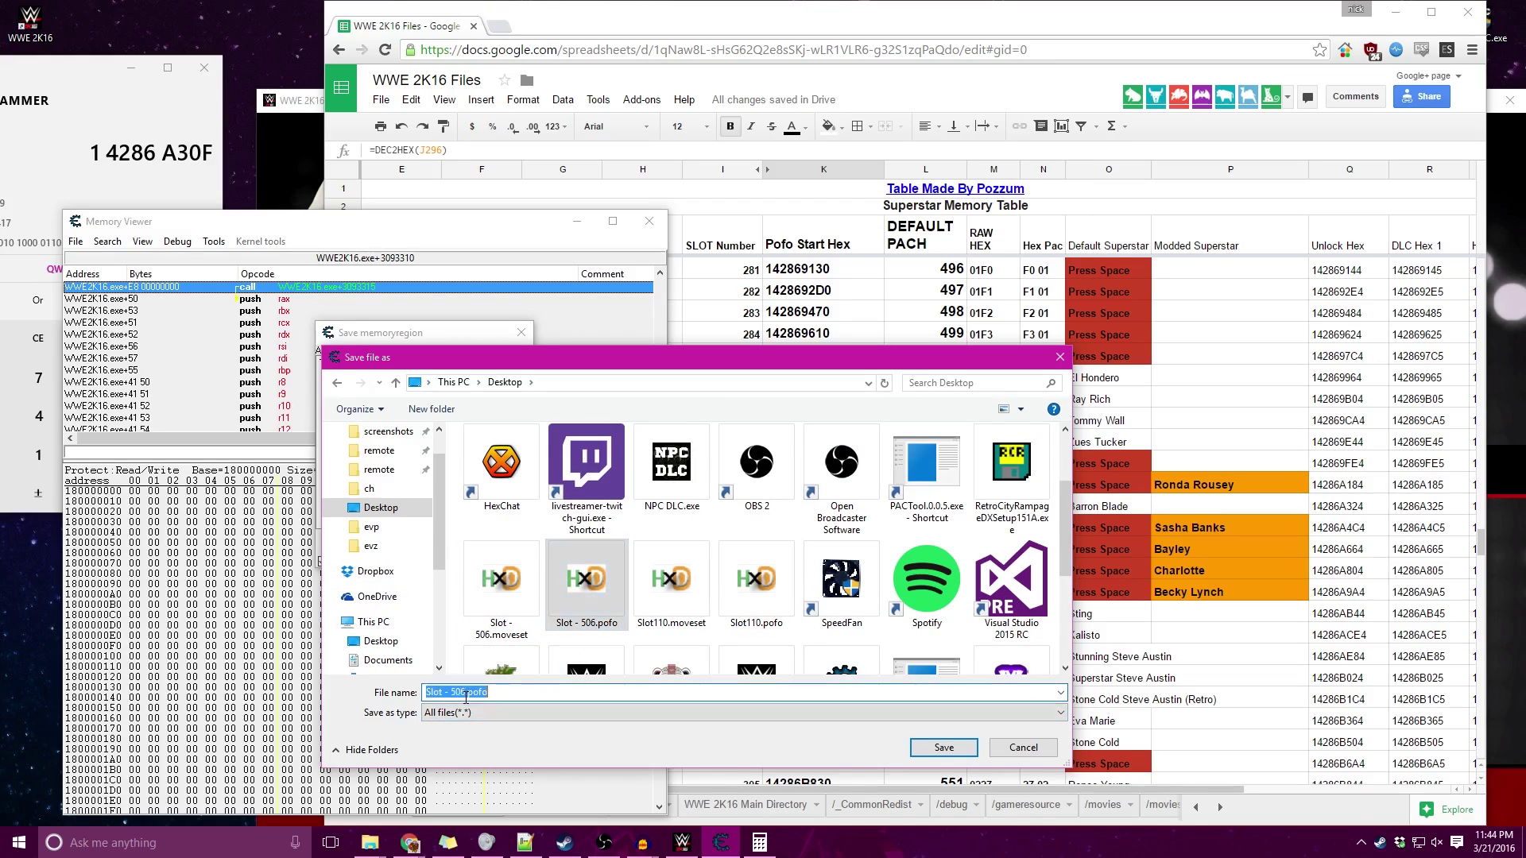
{"action": "left_click", "coordinate": [466, 692]}
{"action": "type", "text": "CE"}
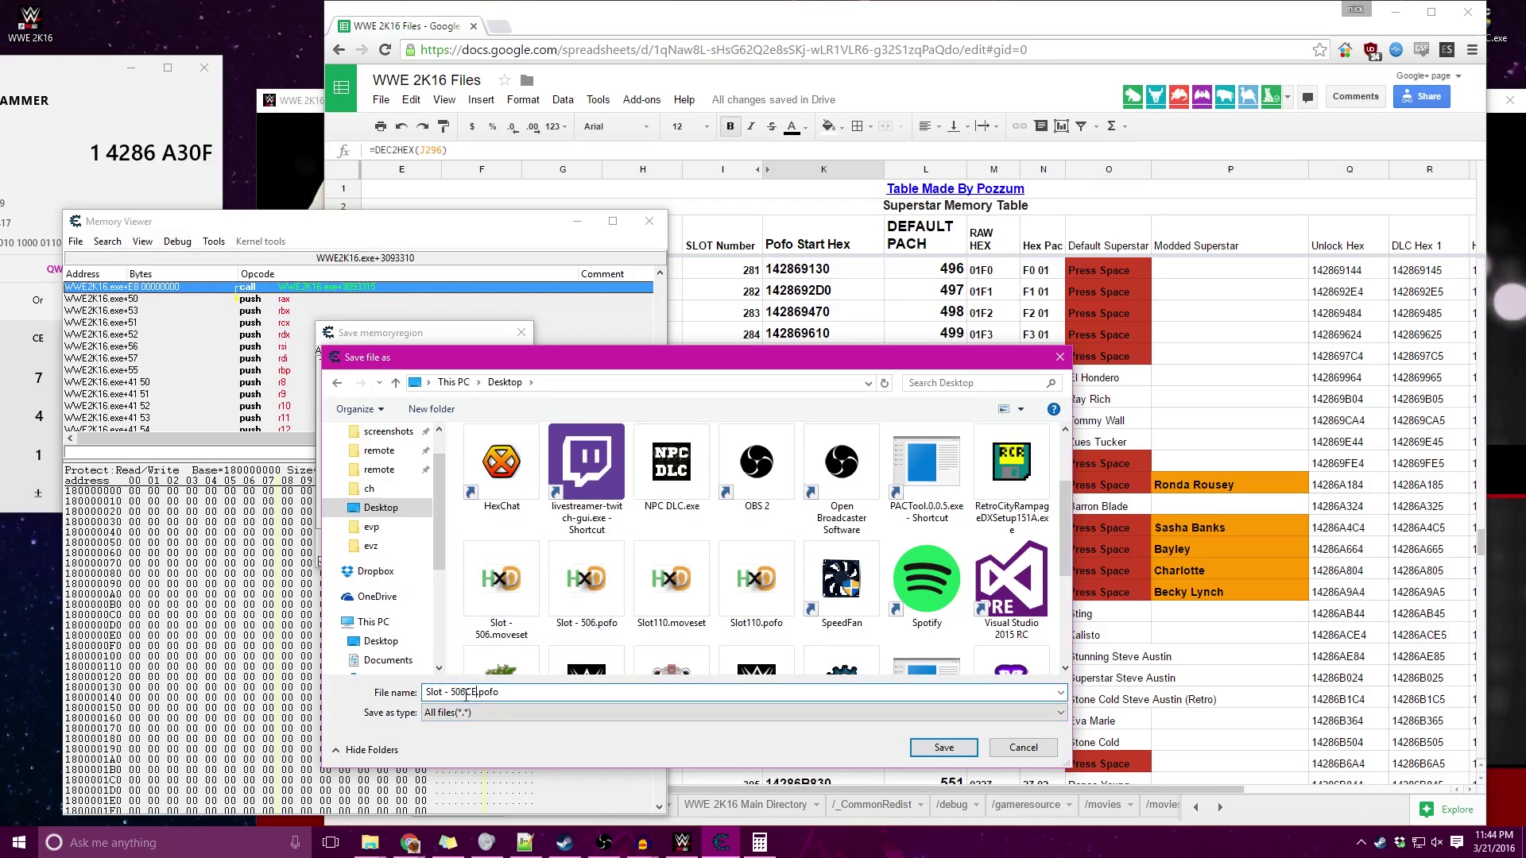
{"action": "left_click", "coordinate": [945, 748]}
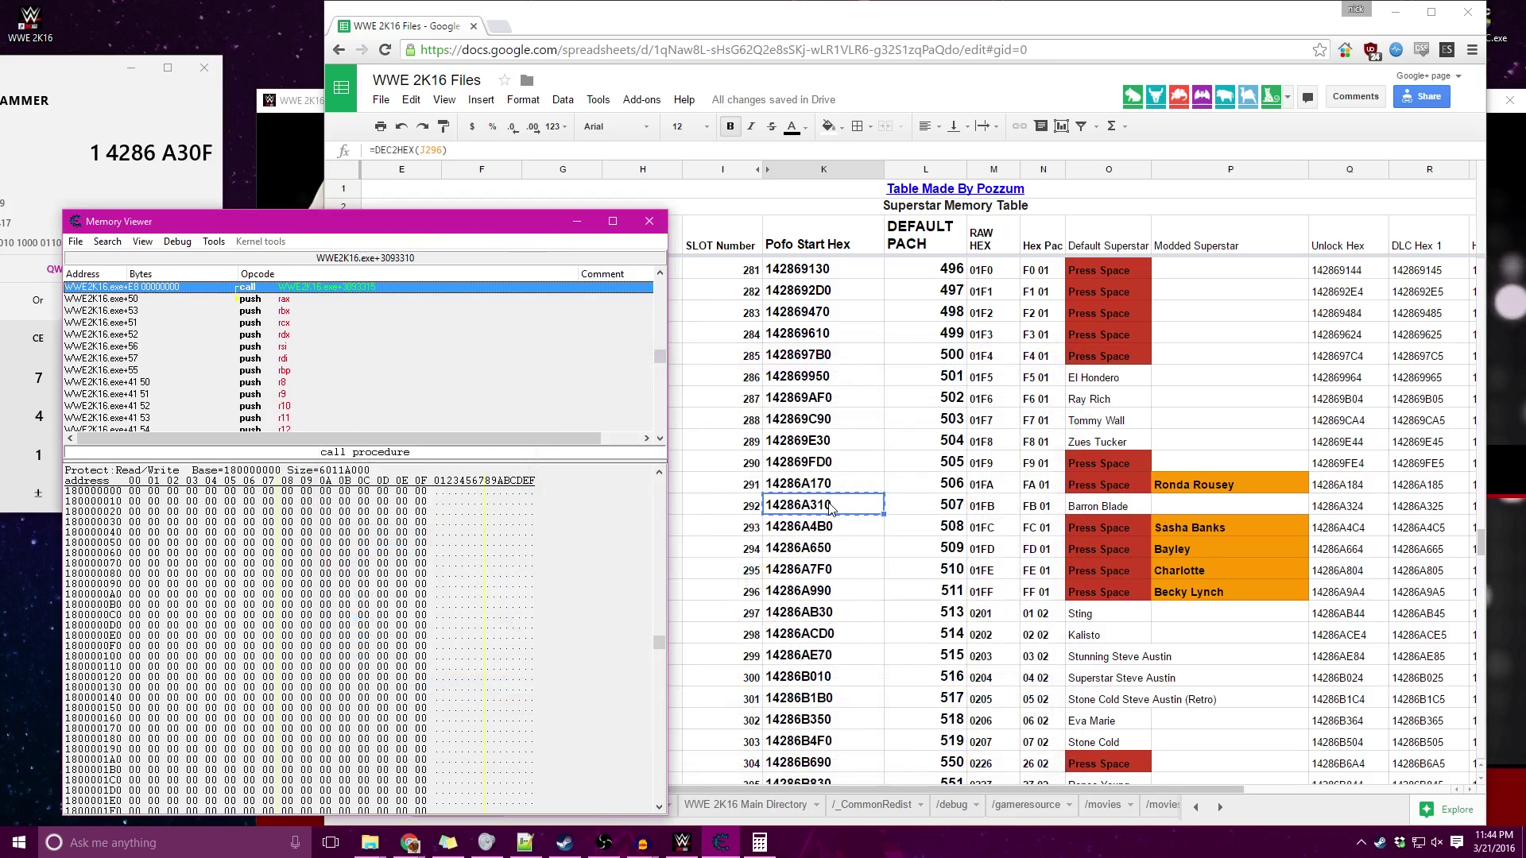
Return to the spreadsheet and copy Ronda Rousey's Moveset Start Hex in row 295
{"action": "key", "text": "alt+Tab"}
{"action": "left_click_drag", "start_coordinate": [850, 789], "coordinate": [698, 789]}
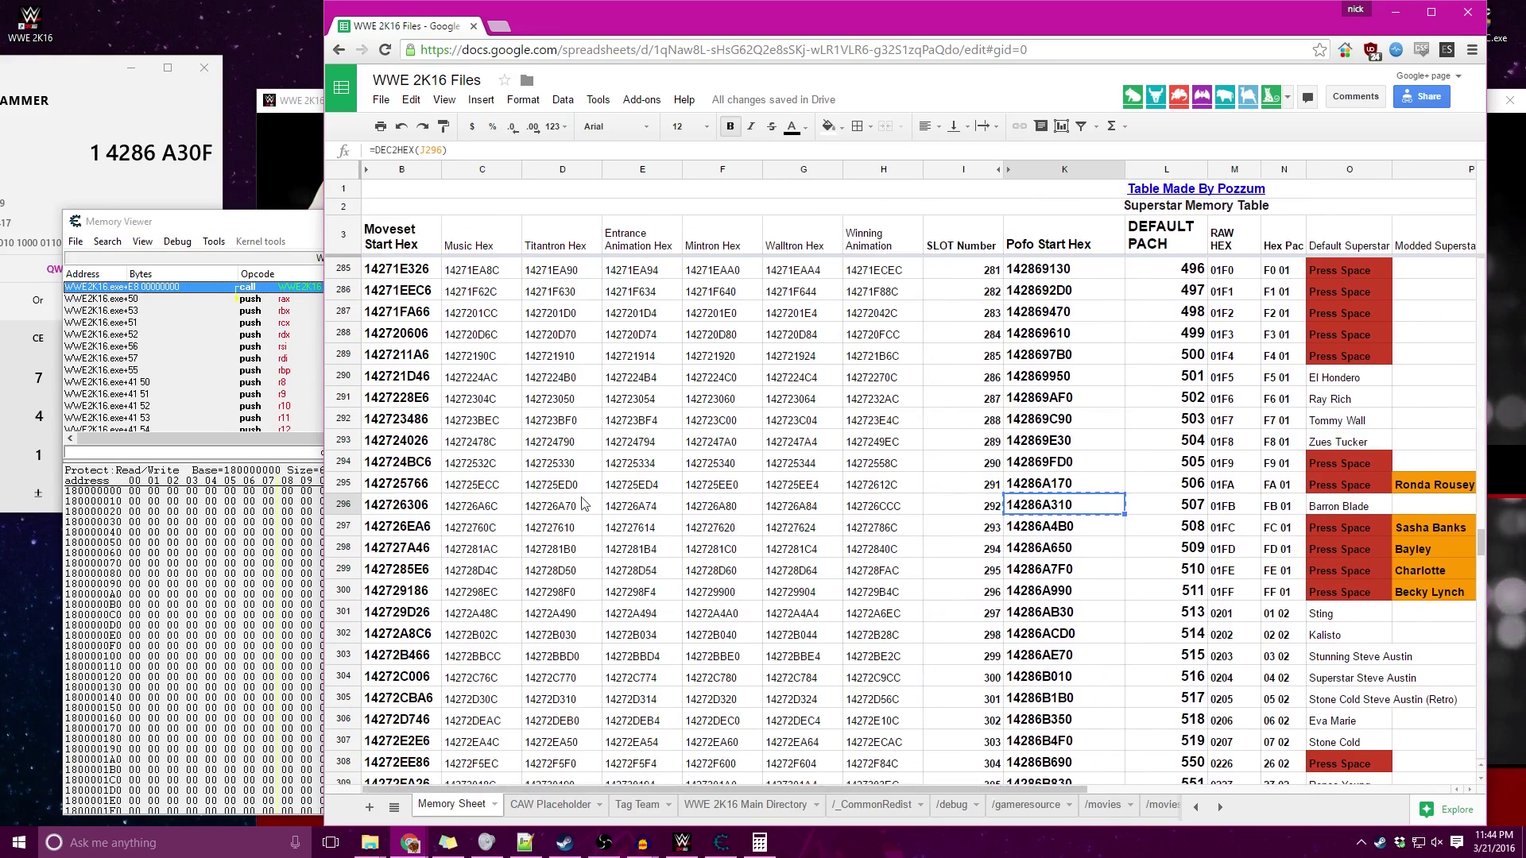
{"action": "left_click", "coordinate": [413, 513]}
{"action": "left_click", "coordinate": [433, 485]}
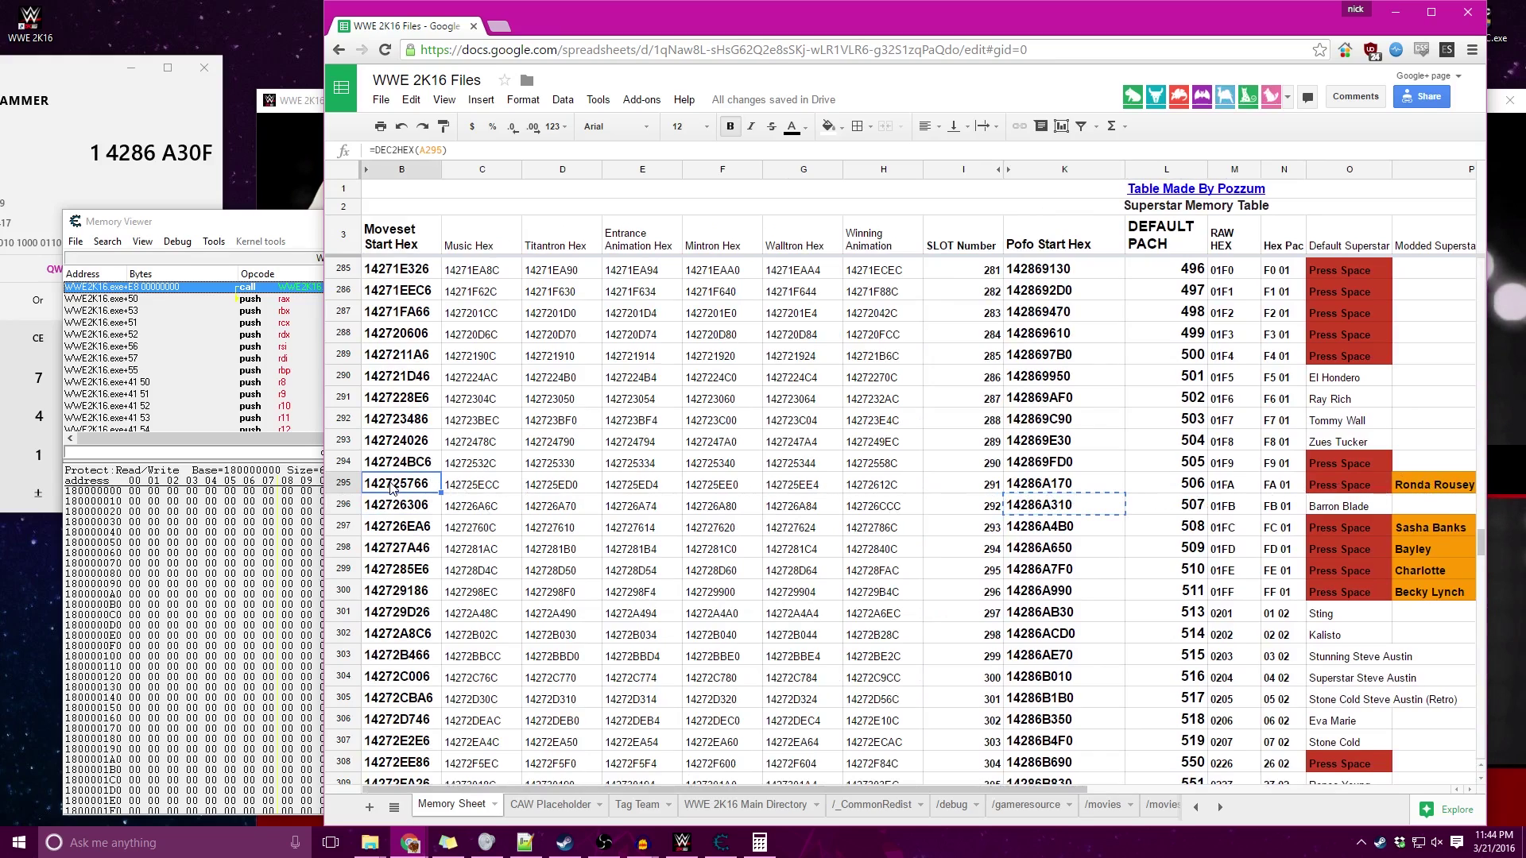
Reopen the Save Memory Region dialog from Cheat Engine's Memory Viewer and clear the pofo region from its list
{"action": "left_click", "coordinate": [192, 229]}
{"action": "left_click", "coordinate": [76, 242]}
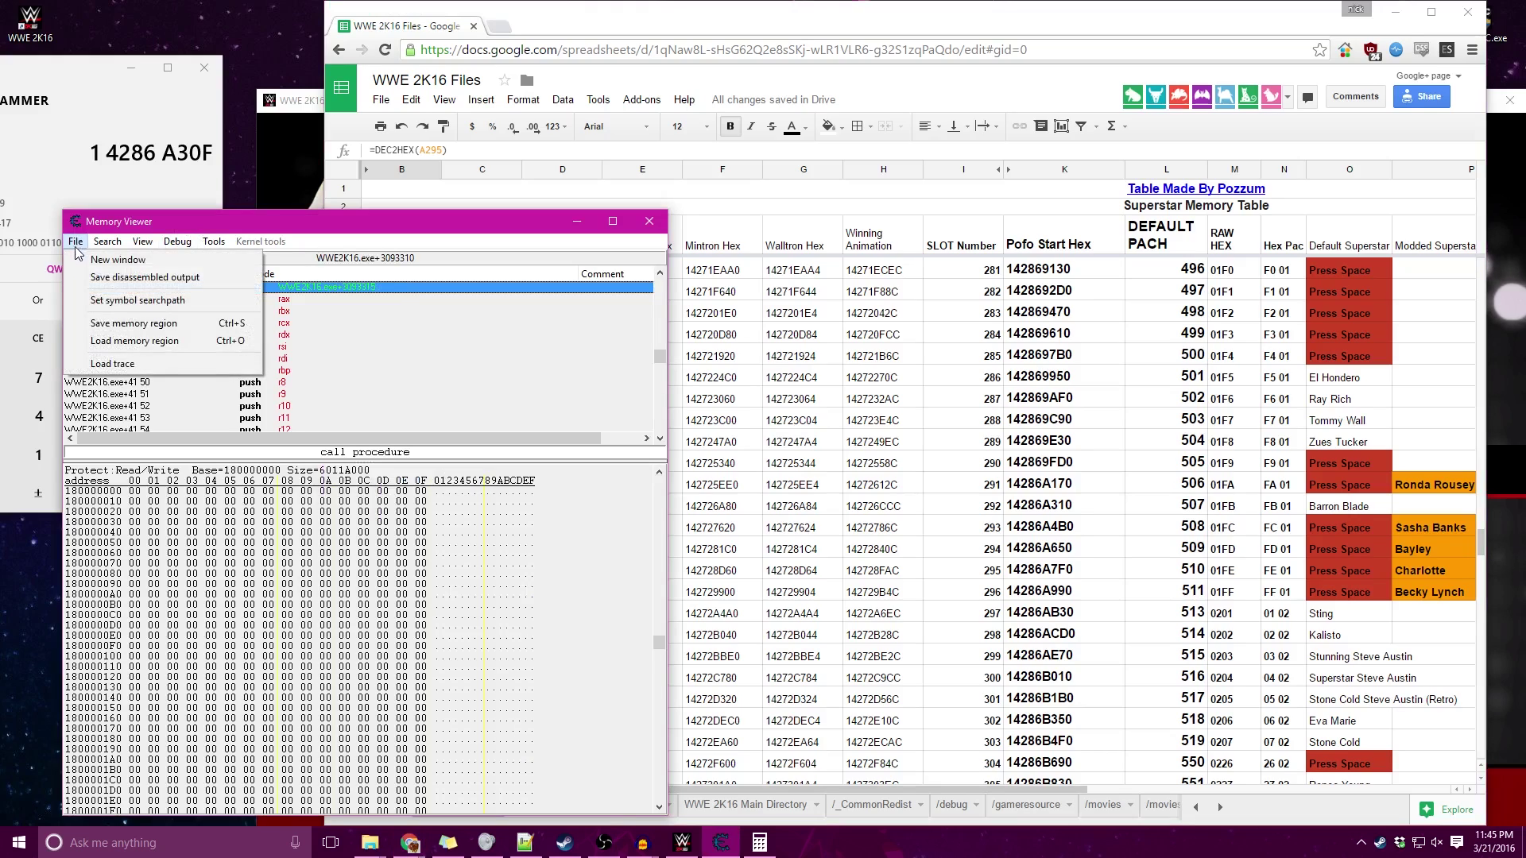
{"action": "left_click", "coordinate": [131, 324]}
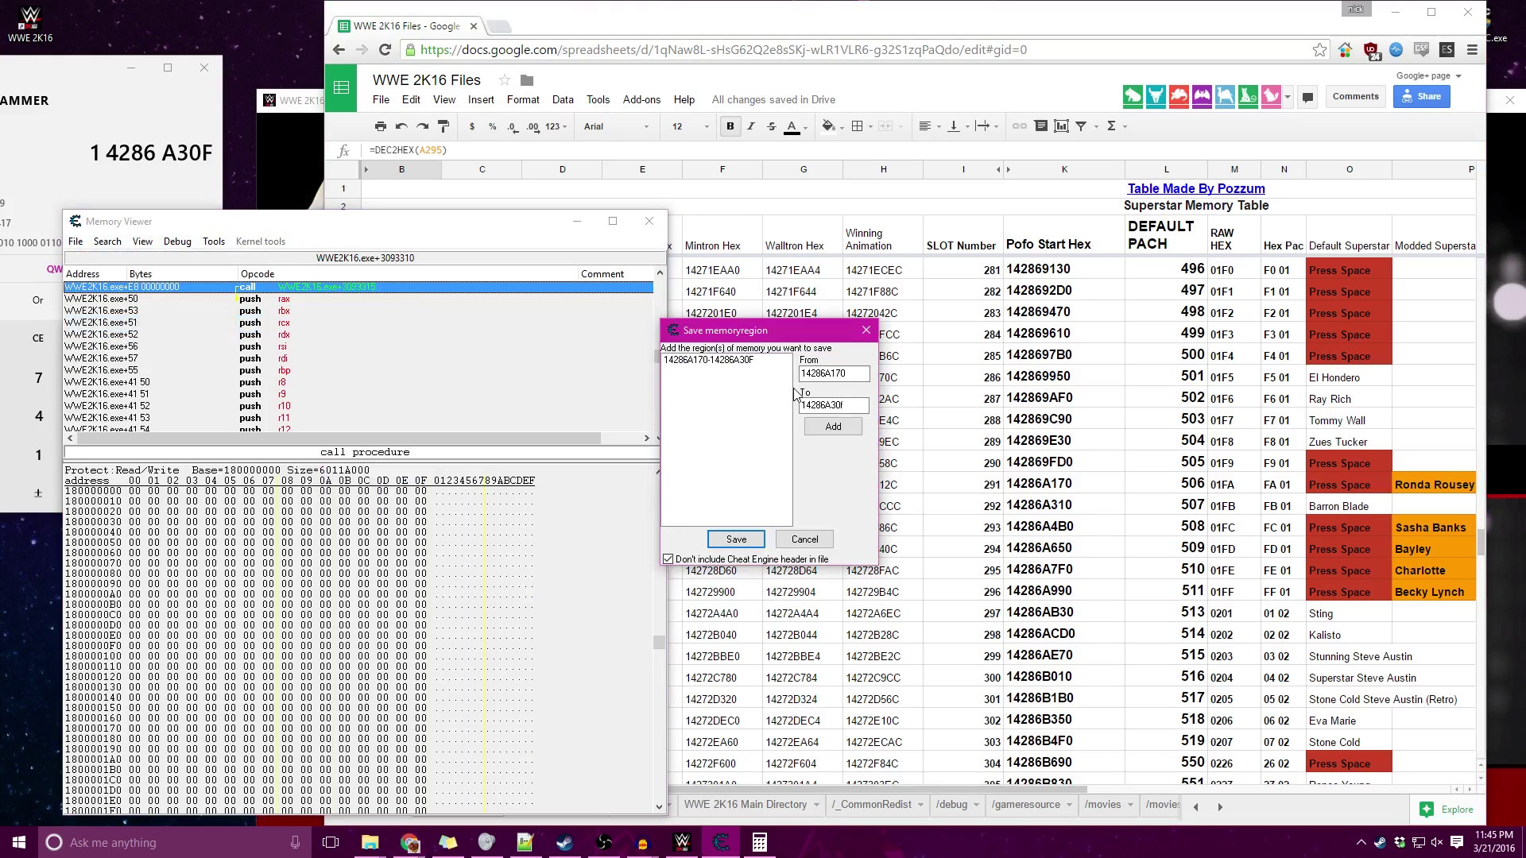
{"action": "right_click", "coordinate": [732, 364]}
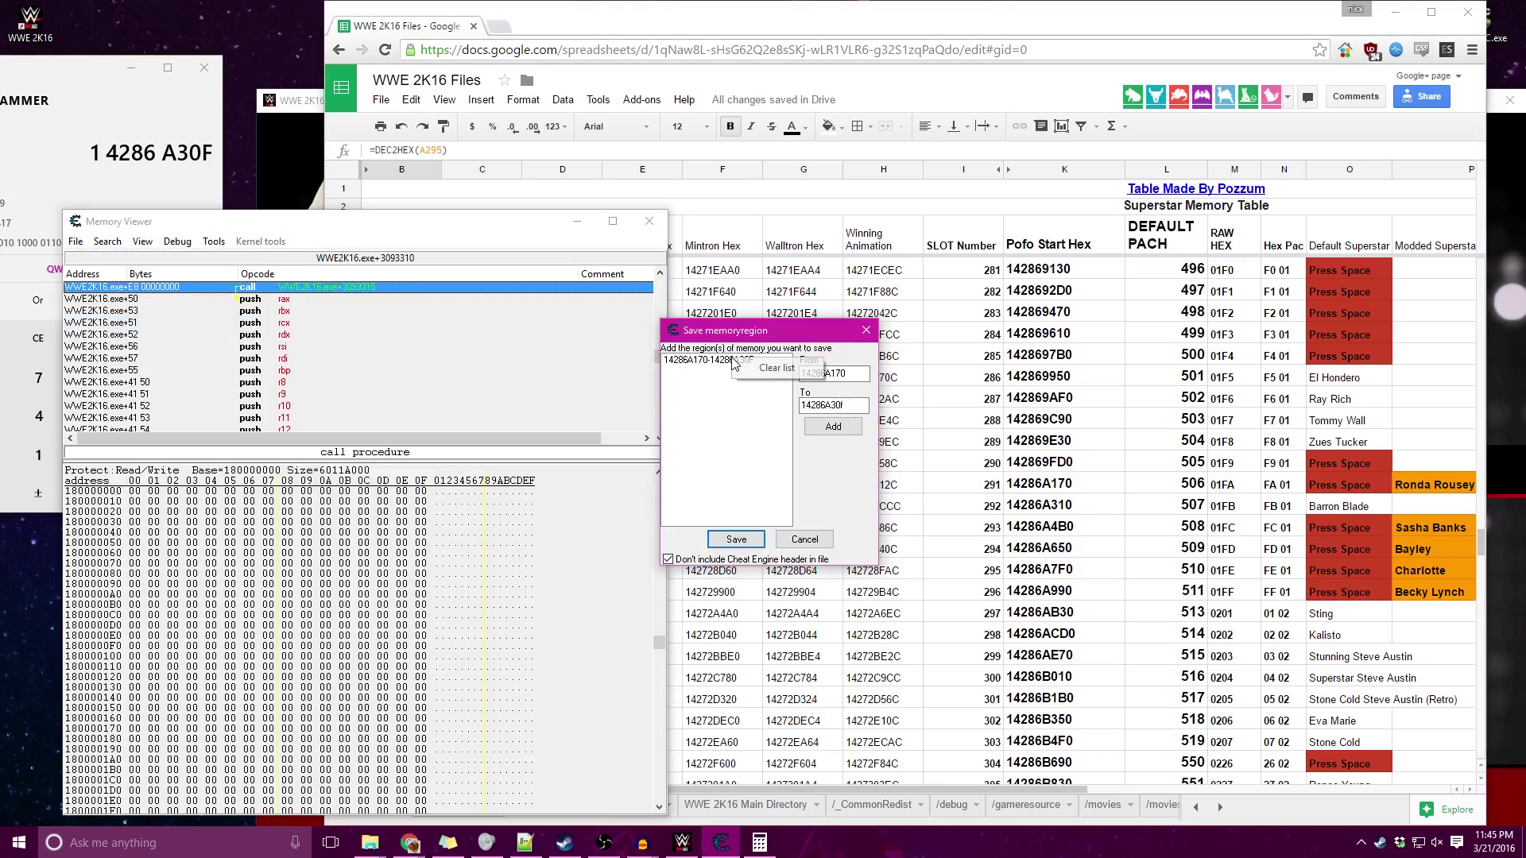
{"action": "left_click", "coordinate": [755, 370]}
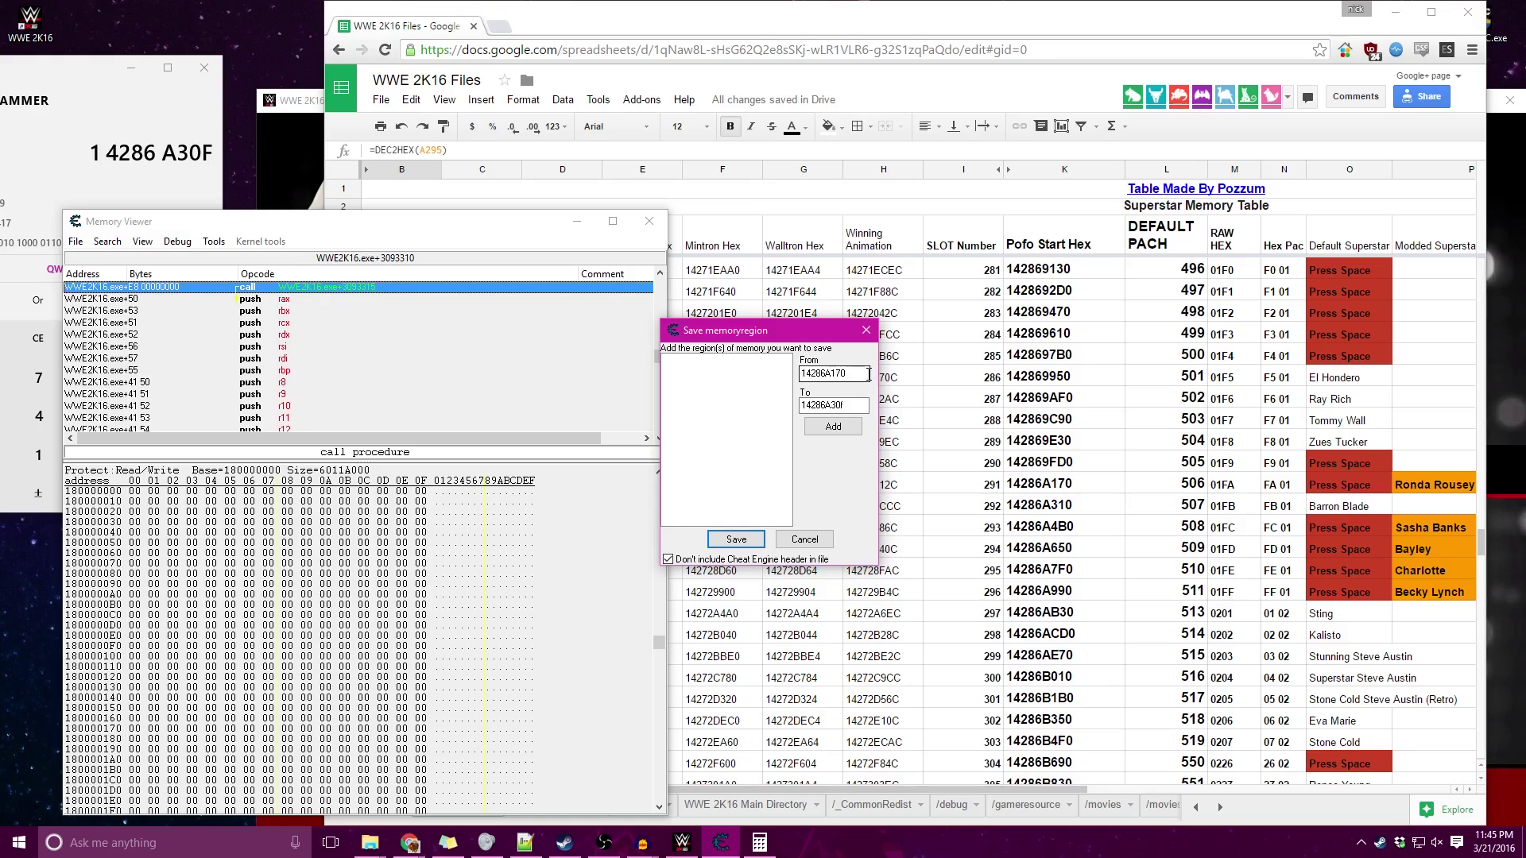
Set the region's From address to 142725766 and shift the dialog slightly aside
{"action": "left_click_drag", "start_coordinate": [869, 374], "coordinate": [821, 374]}
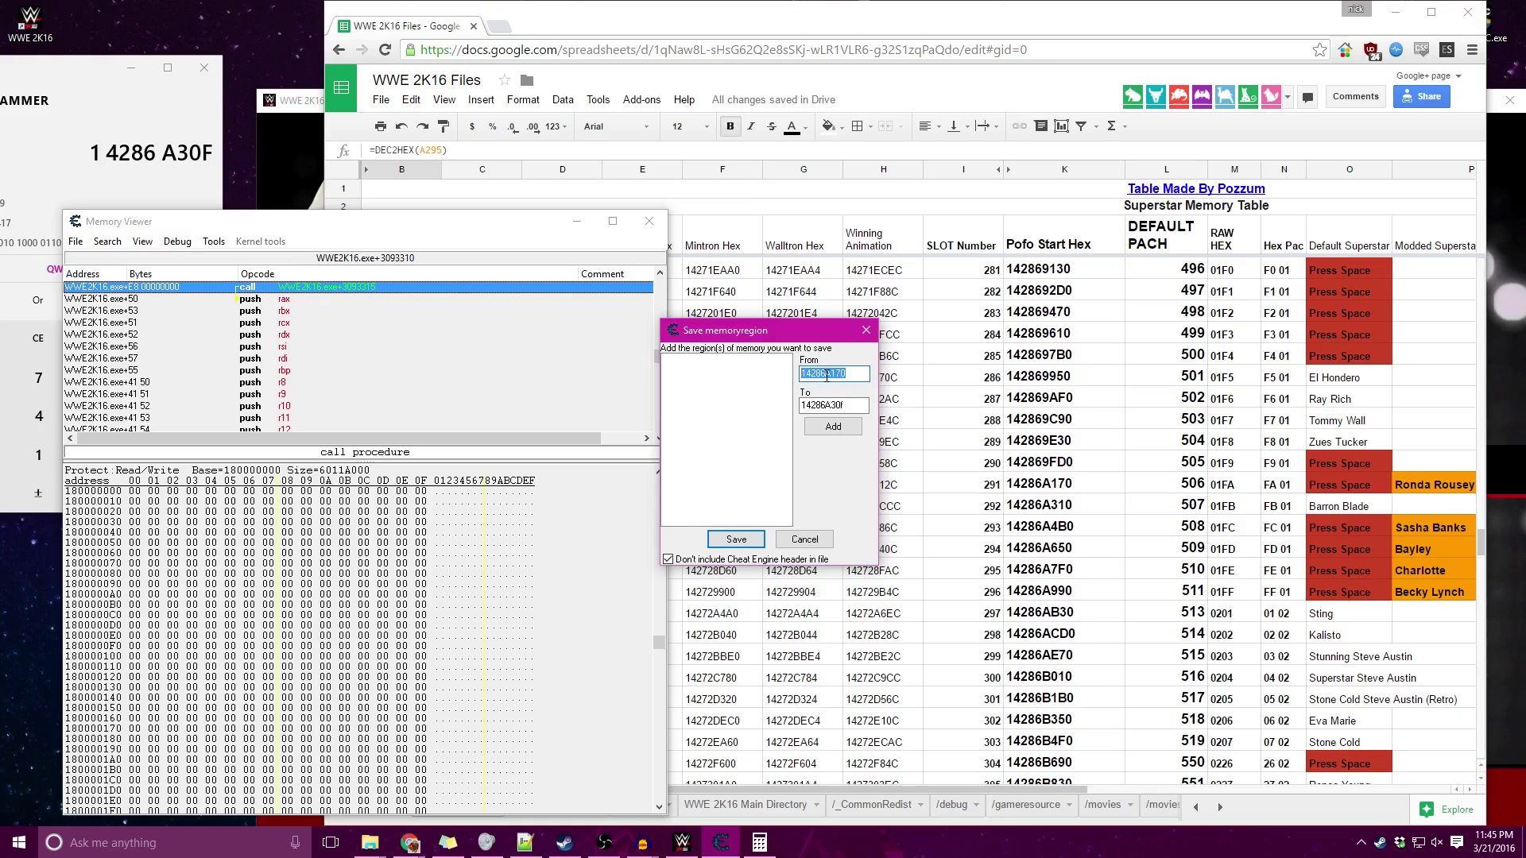
{"action": "right_click", "coordinate": [827, 375]}
{"action": "left_click", "coordinate": [846, 438]}
{"action": "left_click_drag", "start_coordinate": [745, 334], "coordinate": [709, 336]}
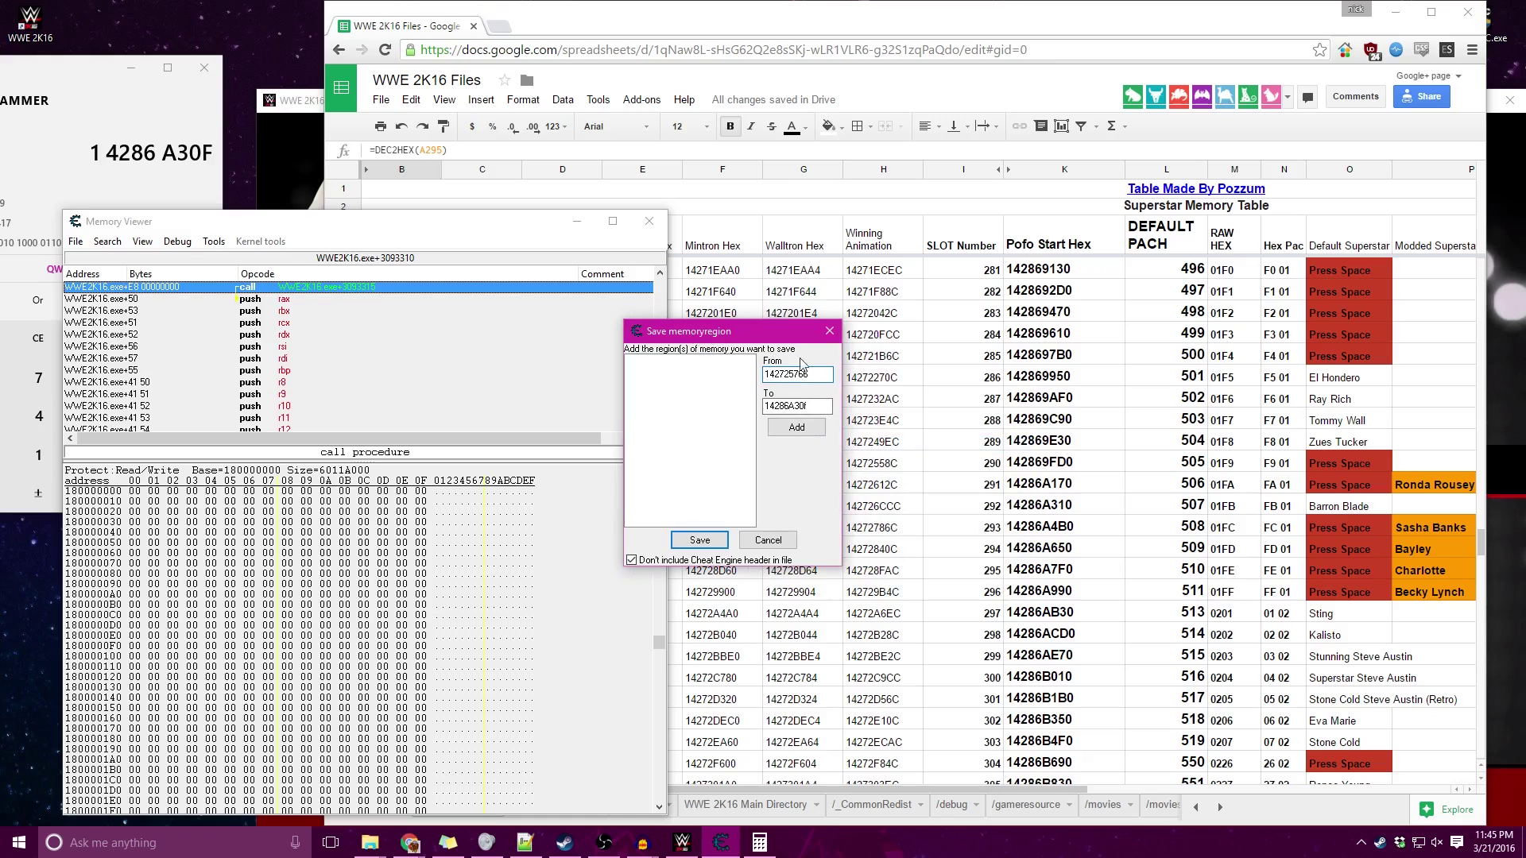
Copy the Moveset Start Hex of slot 507, Barron Blade, from the spreadsheet
{"action": "left_click", "coordinate": [1150, 510]}
{"action": "left_click", "coordinate": [1321, 509]}
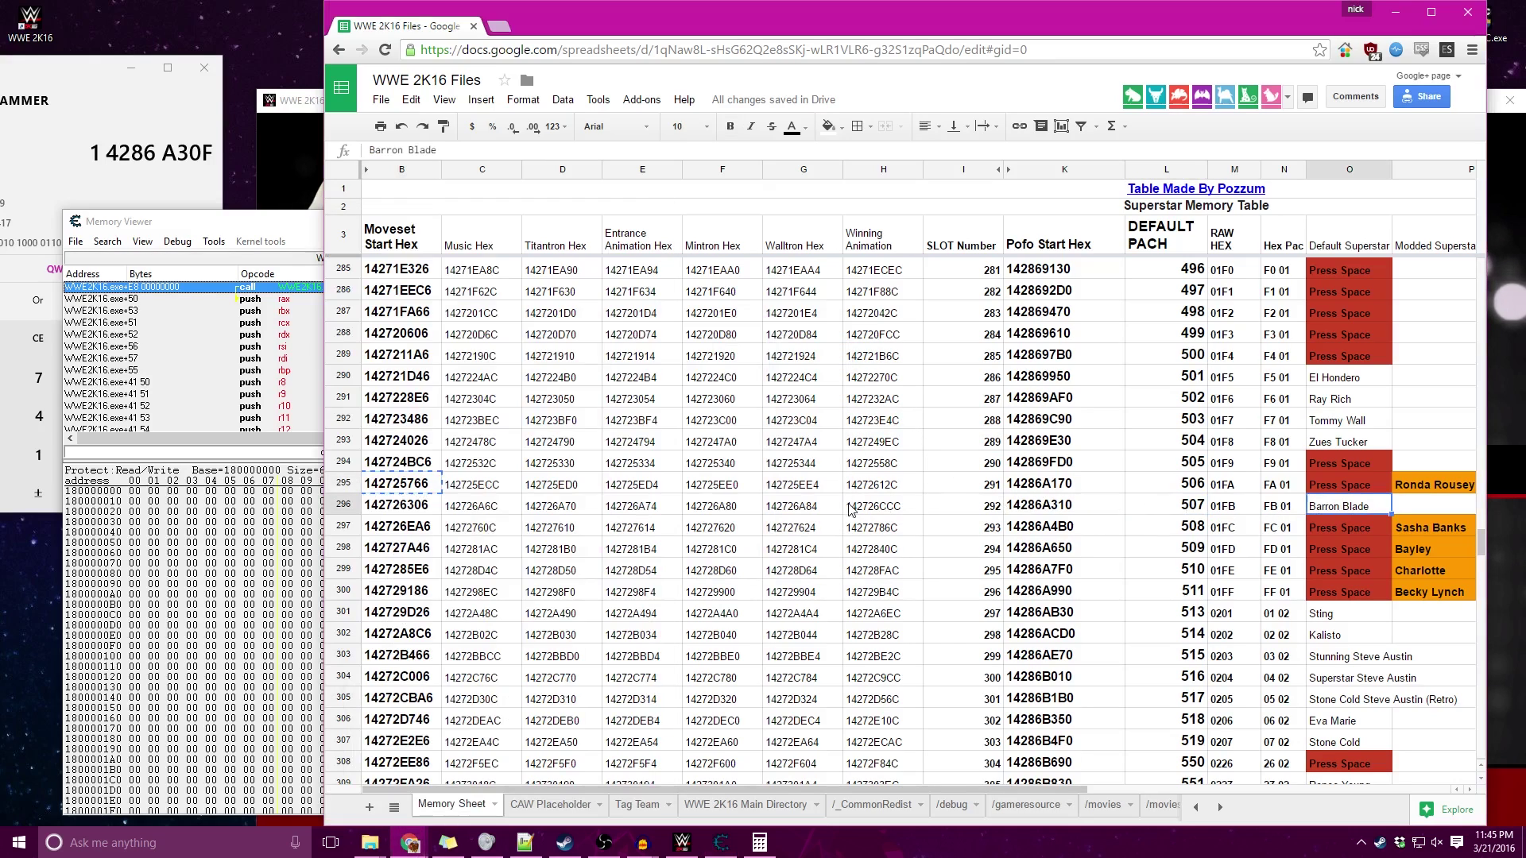
{"action": "left_click", "coordinate": [435, 507]}
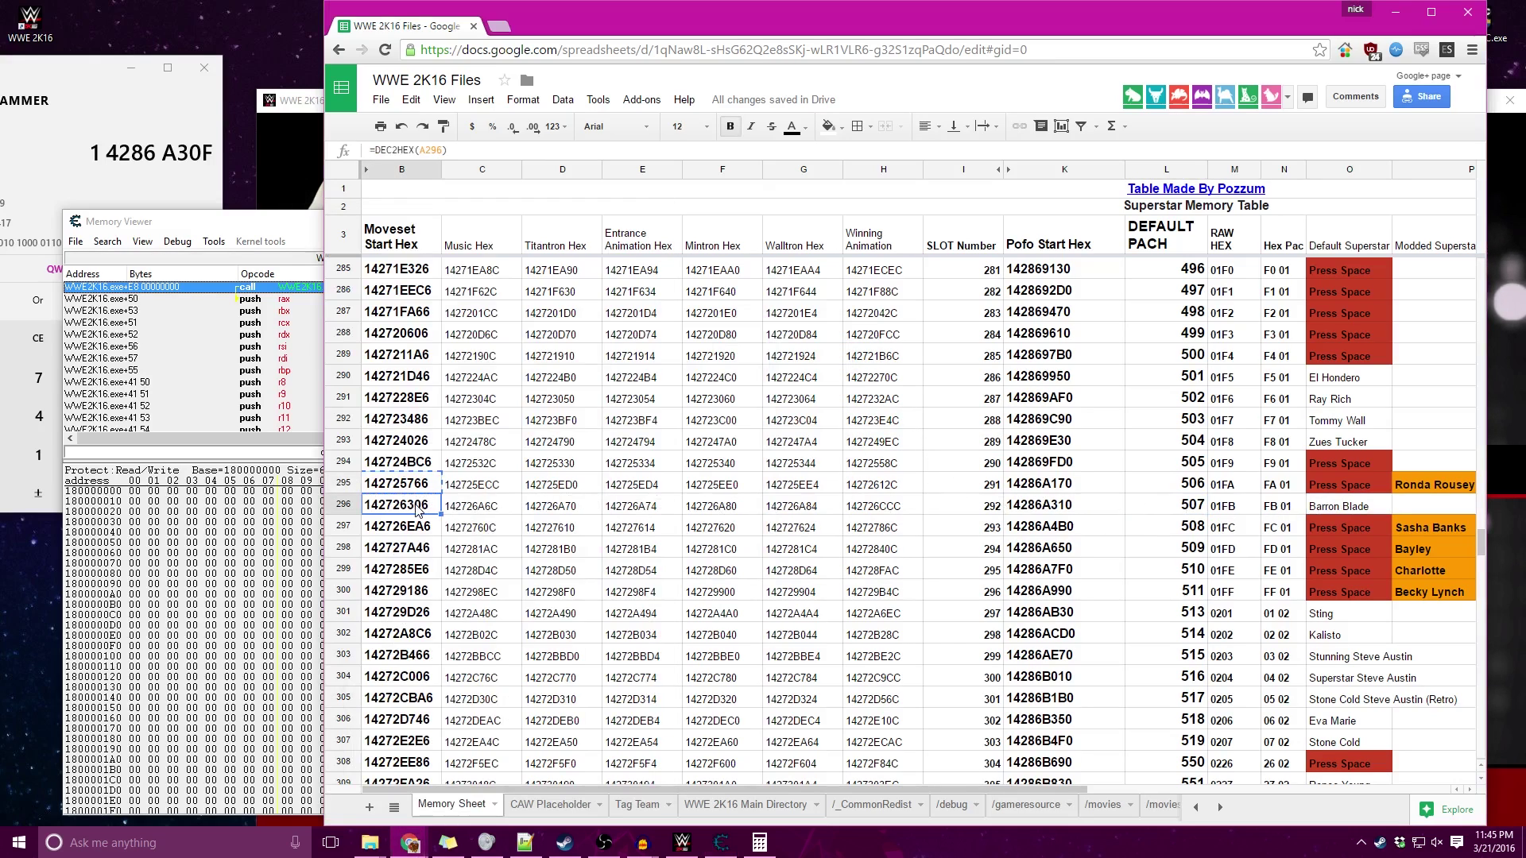
{"action": "right_click", "coordinate": [418, 509]}
{"action": "left_click", "coordinate": [442, 541]}
Set the region's To address to 142726305, one below the copied start address, and add the moveset region to the list
{"action": "left_click", "coordinate": [268, 226]}
{"action": "double_click", "coordinate": [787, 406]}
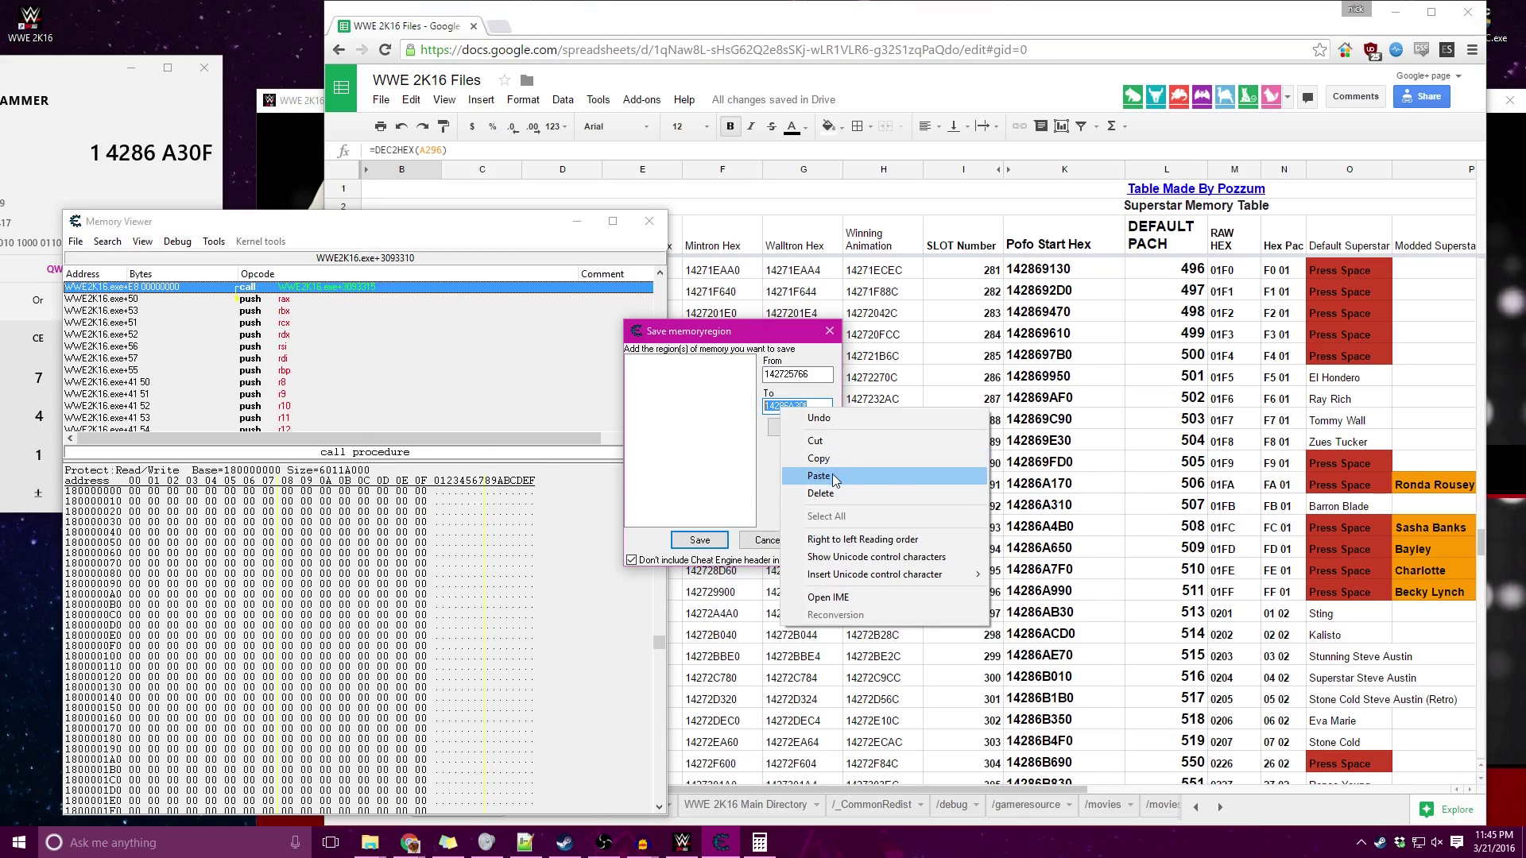
{"action": "left_click", "coordinate": [818, 476]}
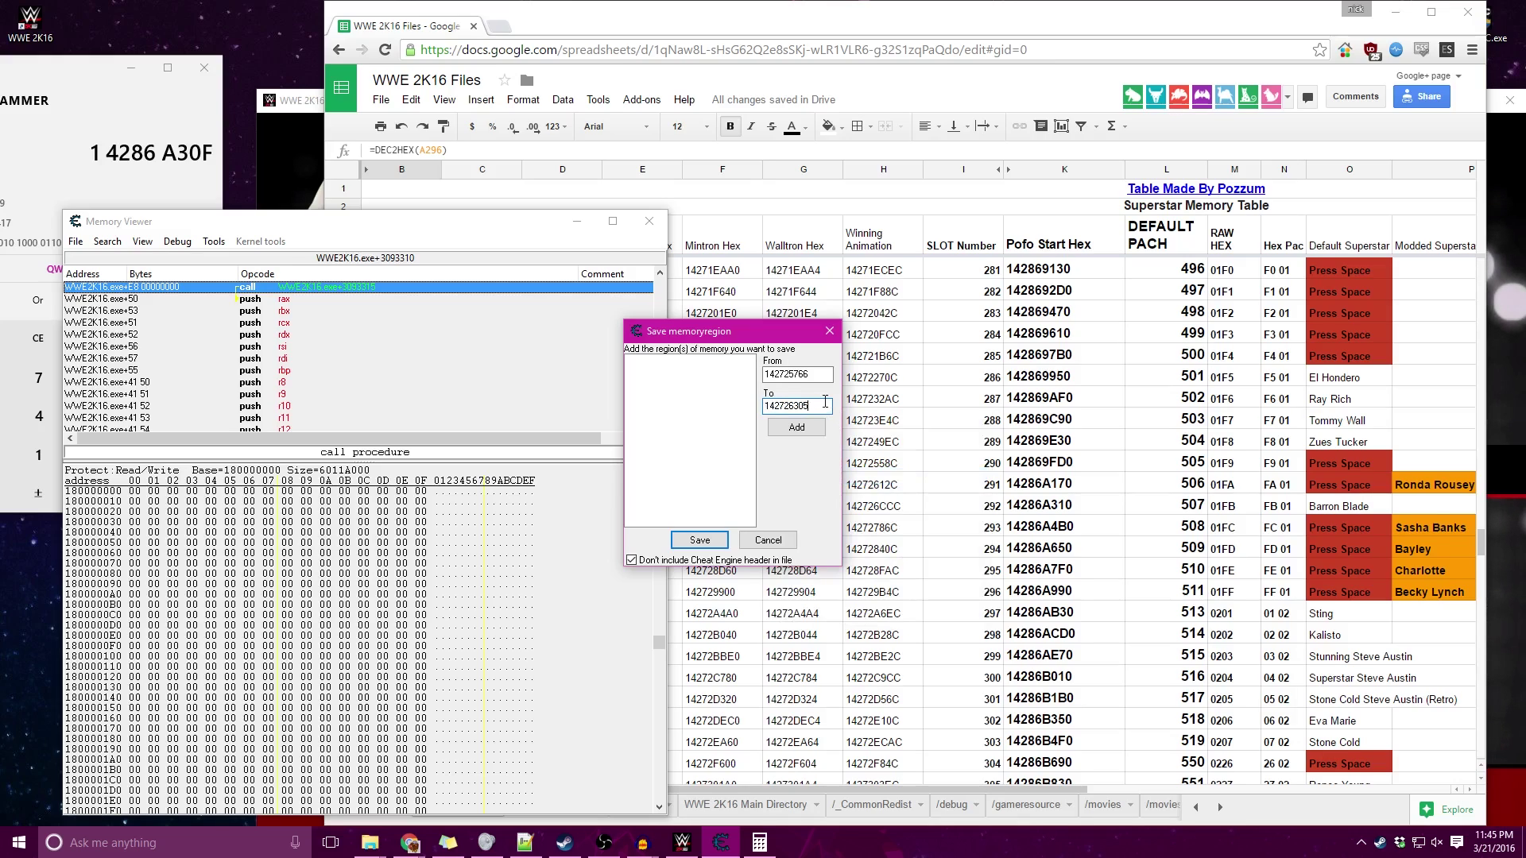
{"action": "left_click_drag", "start_coordinate": [64, 77], "coordinate": [108, 82]}
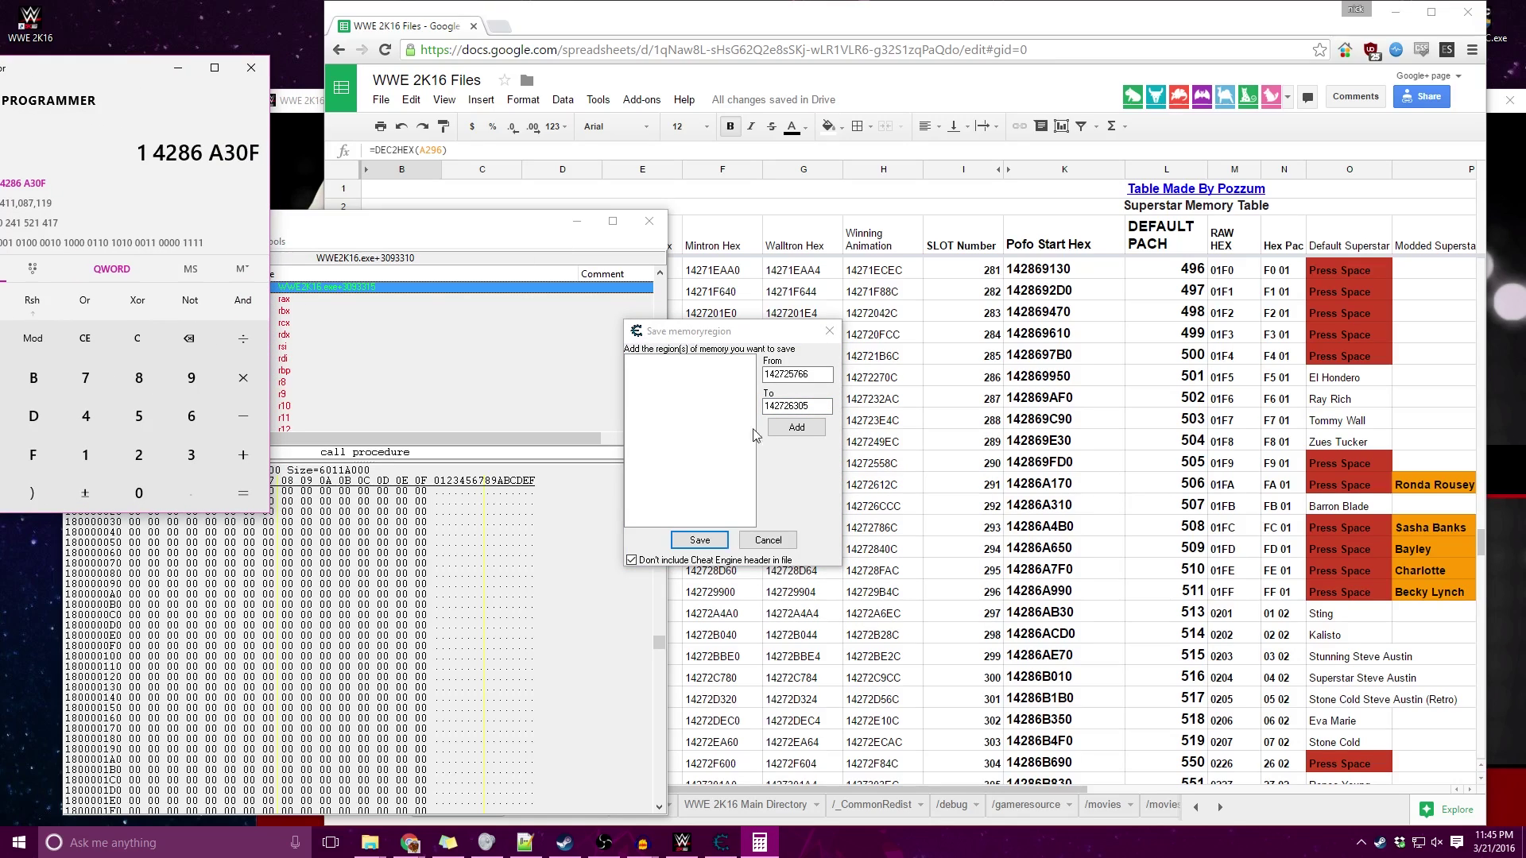
{"action": "left_click", "coordinate": [826, 406]}
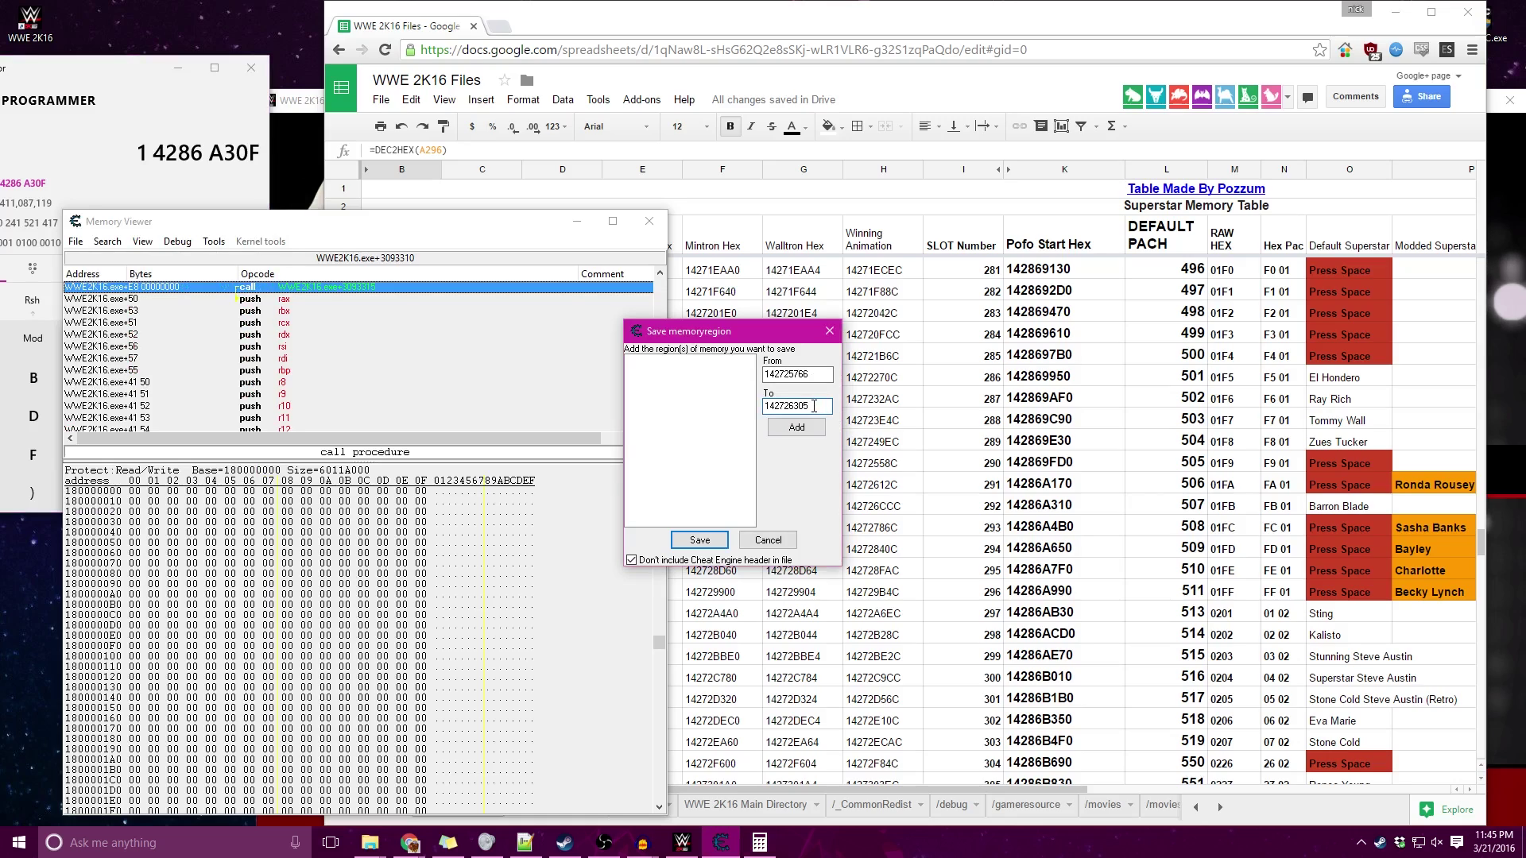
{"action": "left_click", "coordinate": [799, 430]}
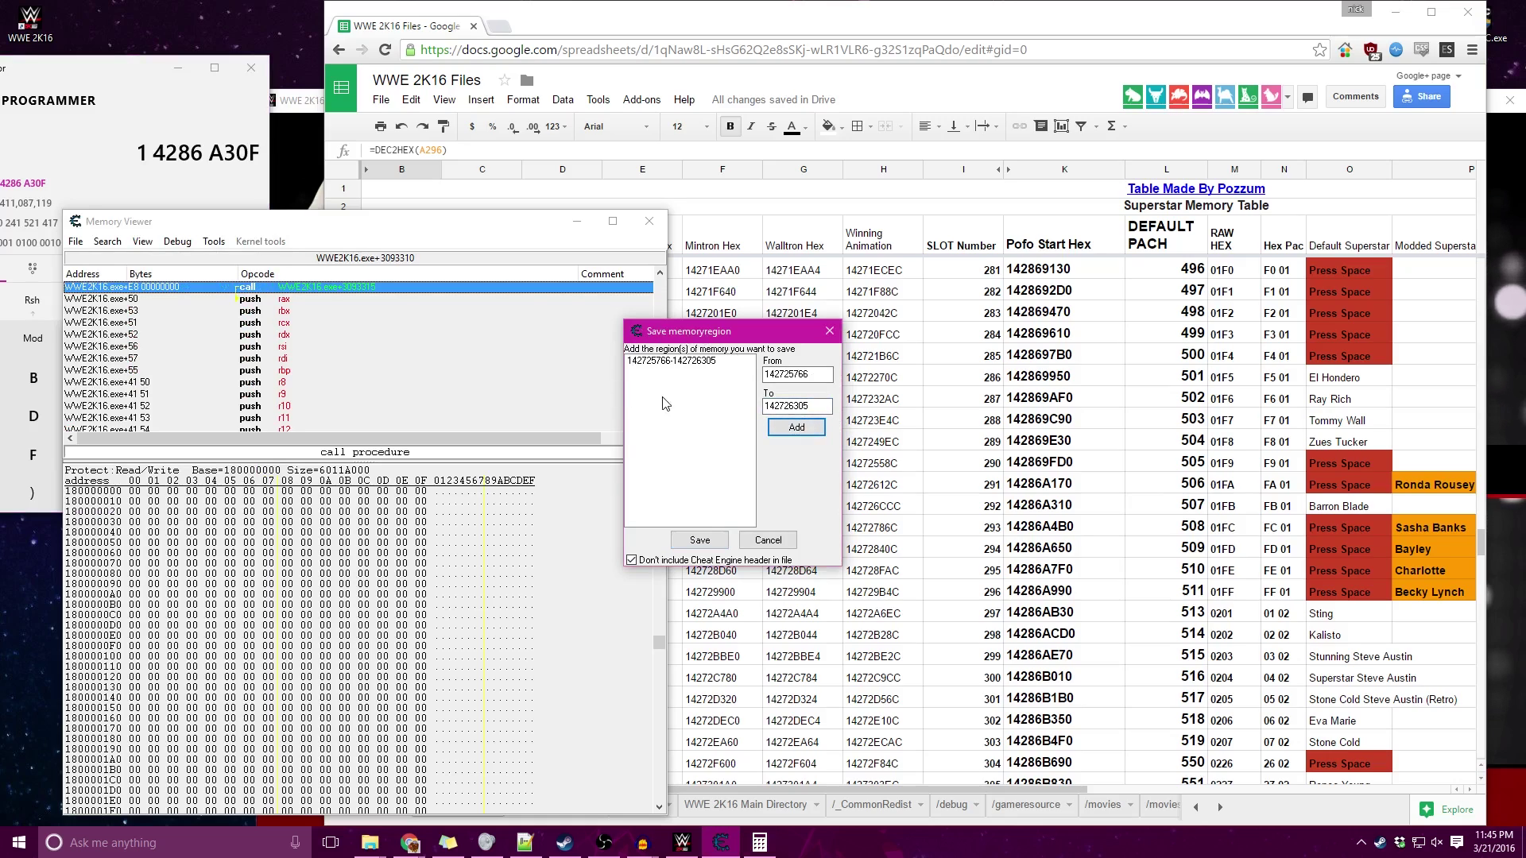
Save the listed moveset region to the Desktop as Slot - 506CE.moveset, adapting the name of the existing Slot - 506.moveset file
{"action": "left_click", "coordinate": [710, 541]}
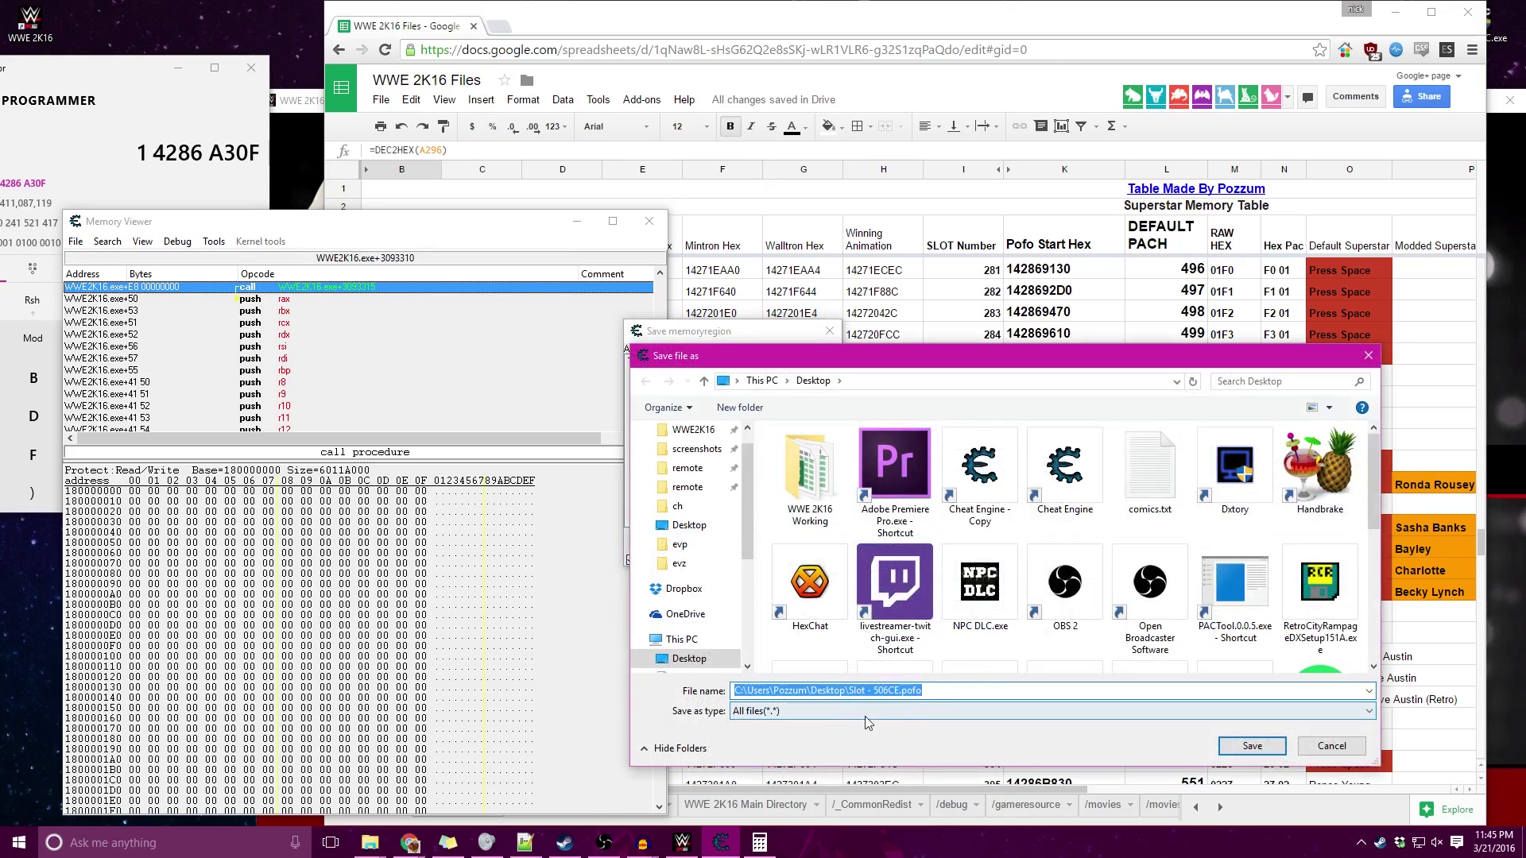
{"action": "scroll", "coordinate": [1097, 584], "scroll_direction": "down", "scroll_amount": 5}
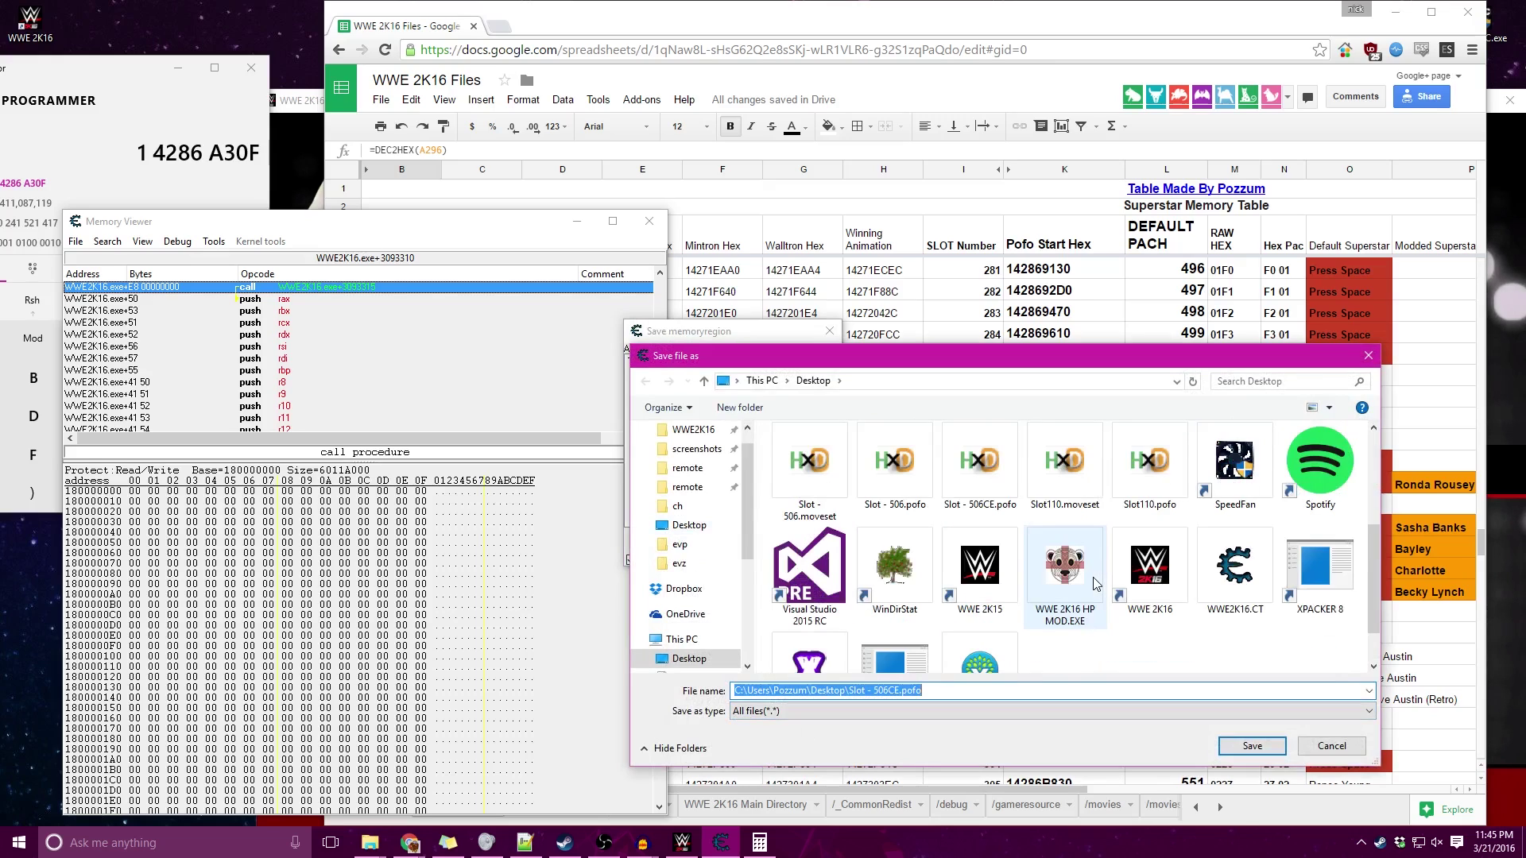
{"action": "scroll", "coordinate": [1096, 584], "scroll_direction": "up", "scroll_amount": 2}
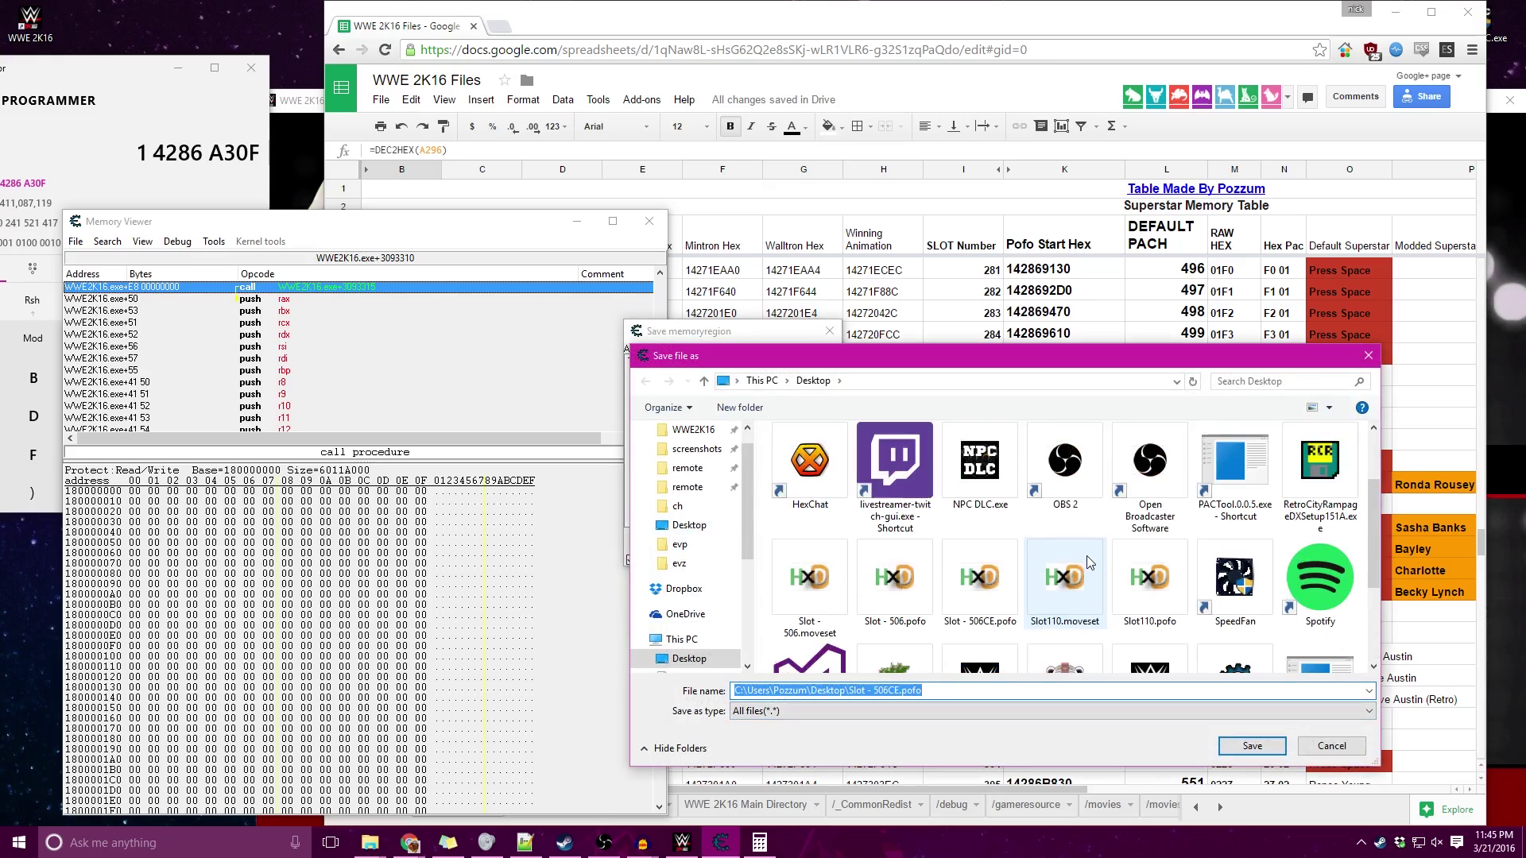
{"action": "left_click", "coordinate": [1060, 590]}
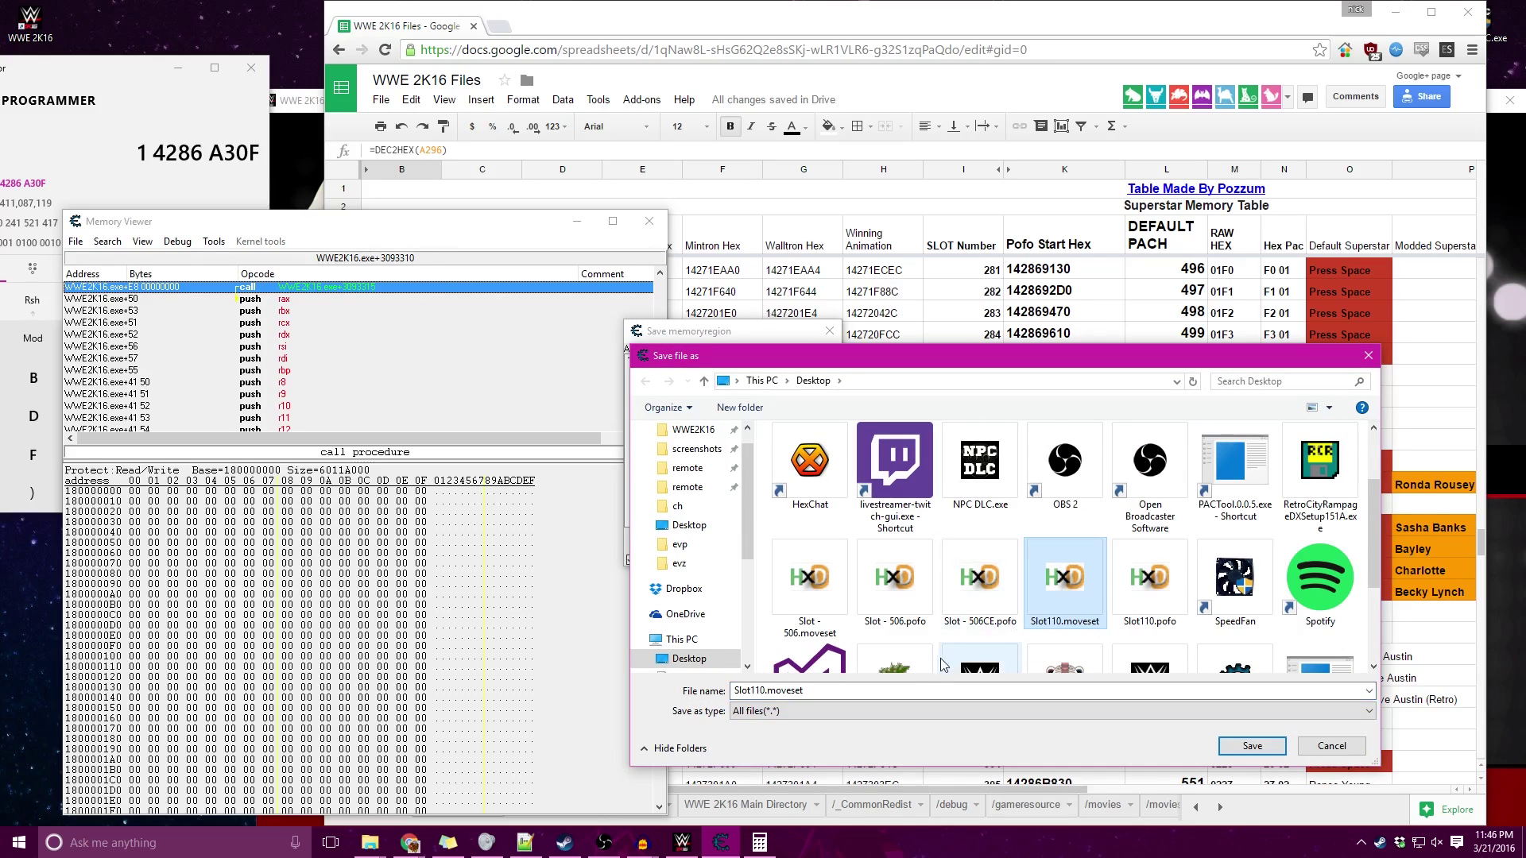
{"action": "left_click", "coordinate": [808, 584]}
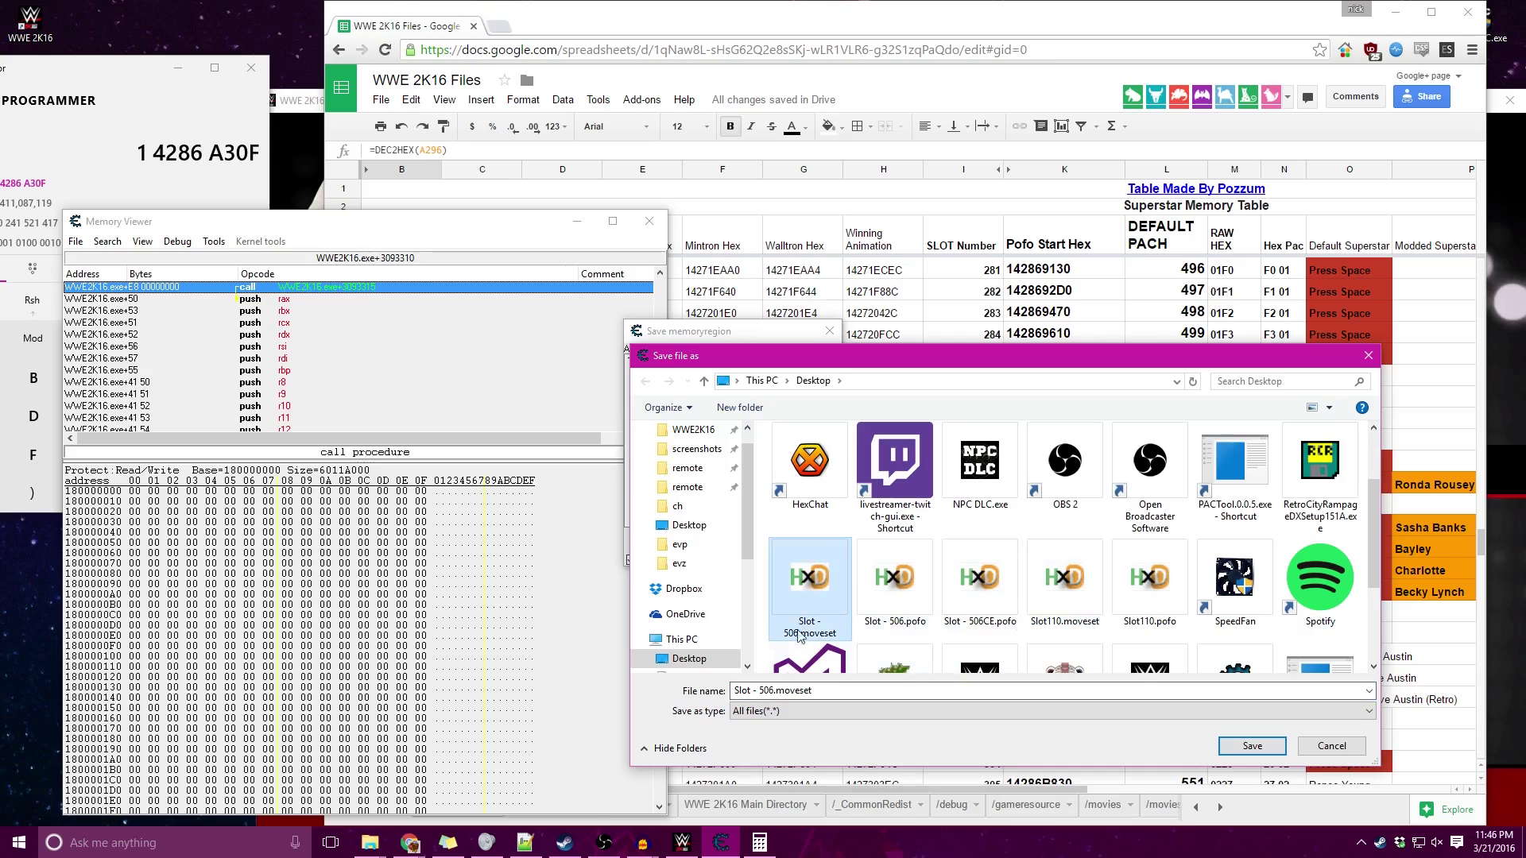
{"action": "left_click", "coordinate": [774, 694]}
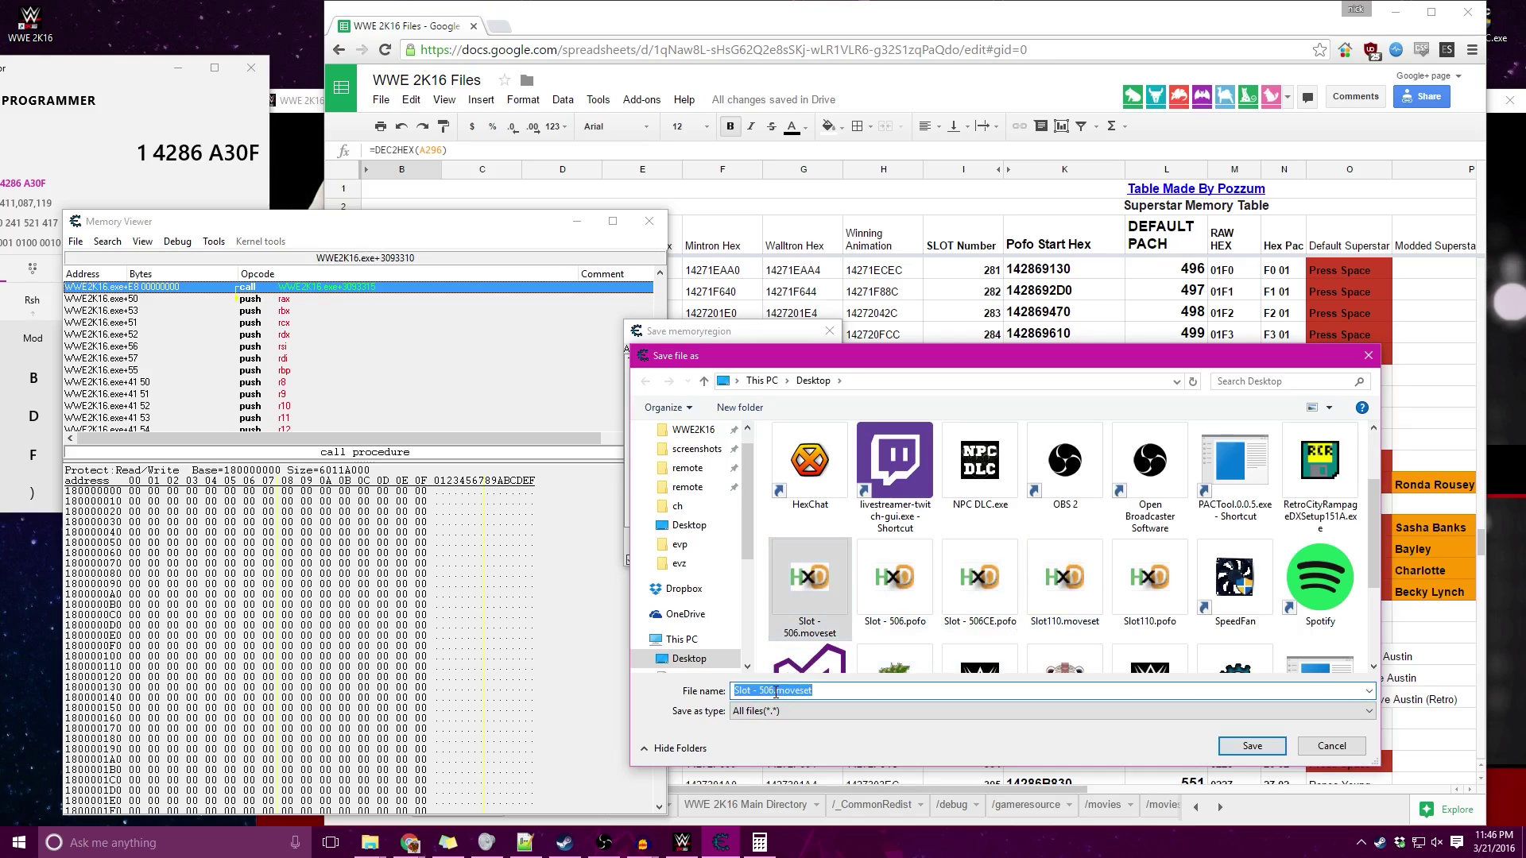
{"action": "left_click", "coordinate": [776, 690]}
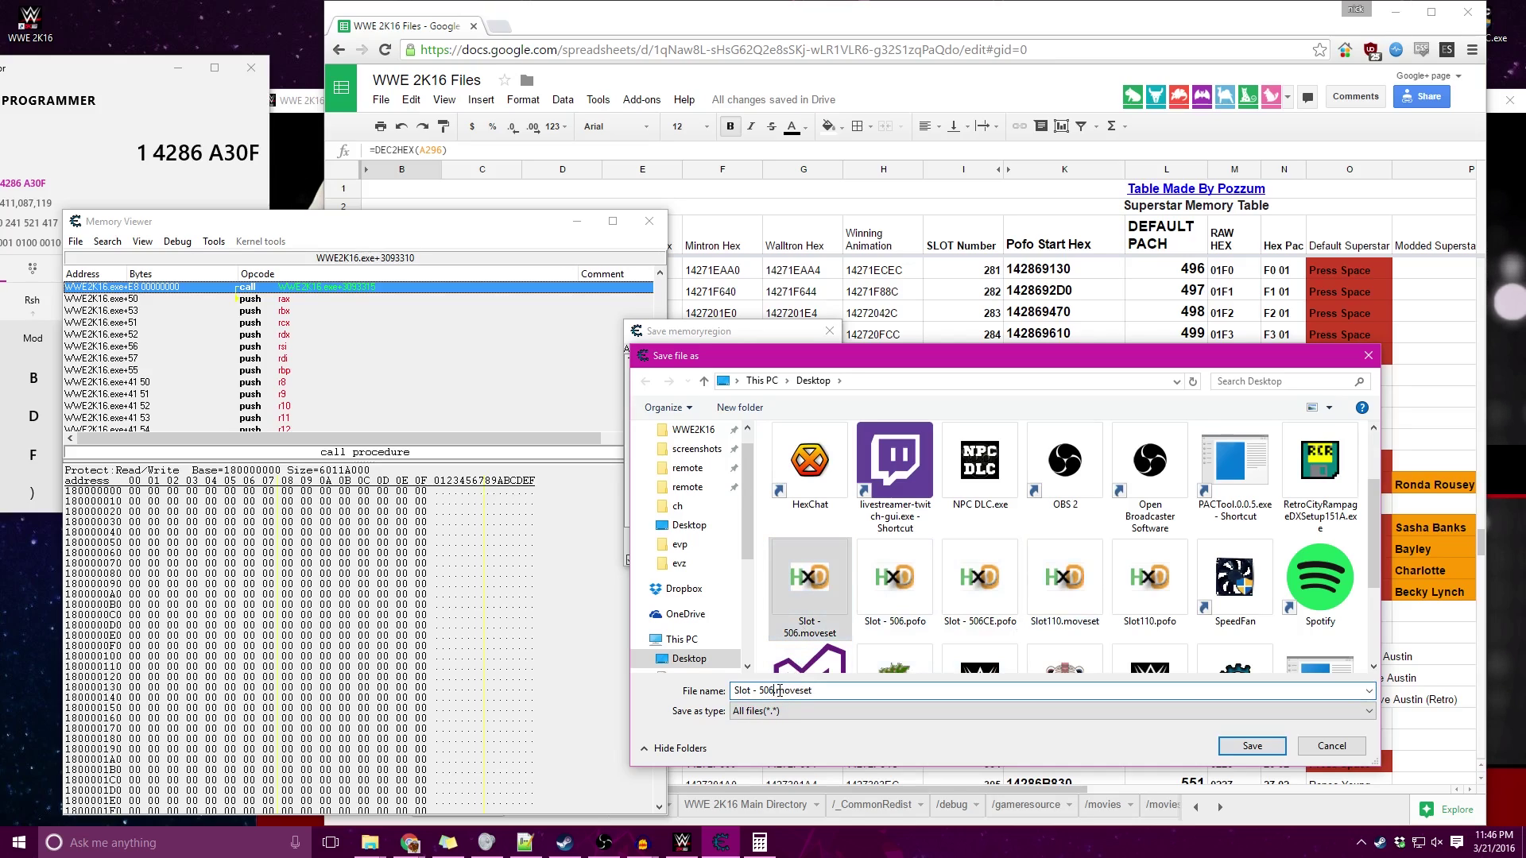
{"action": "type", "text": "CE"}
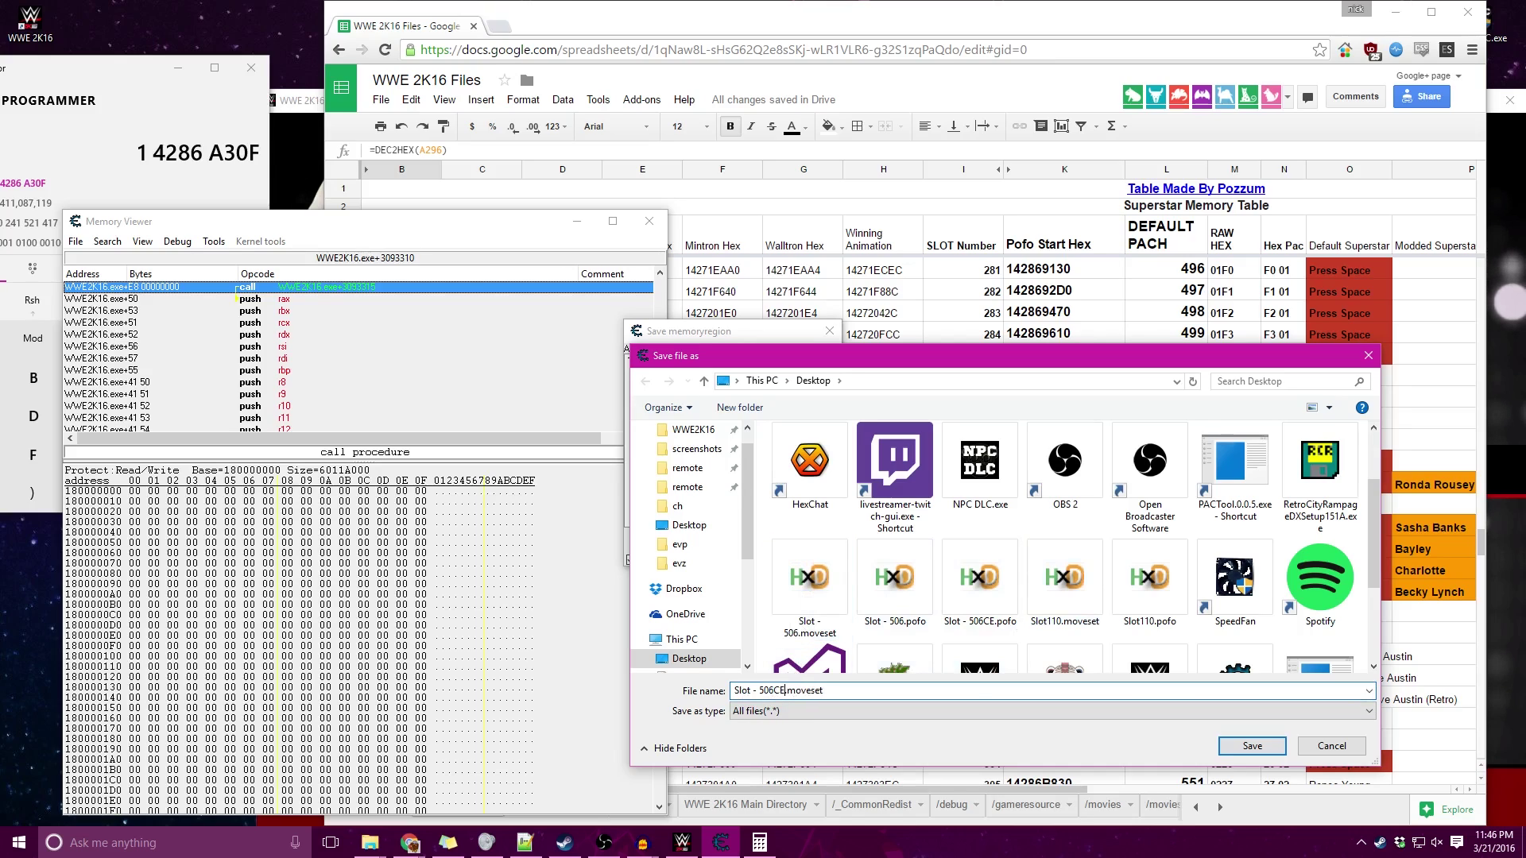
{"action": "left_click", "coordinate": [1251, 746]}
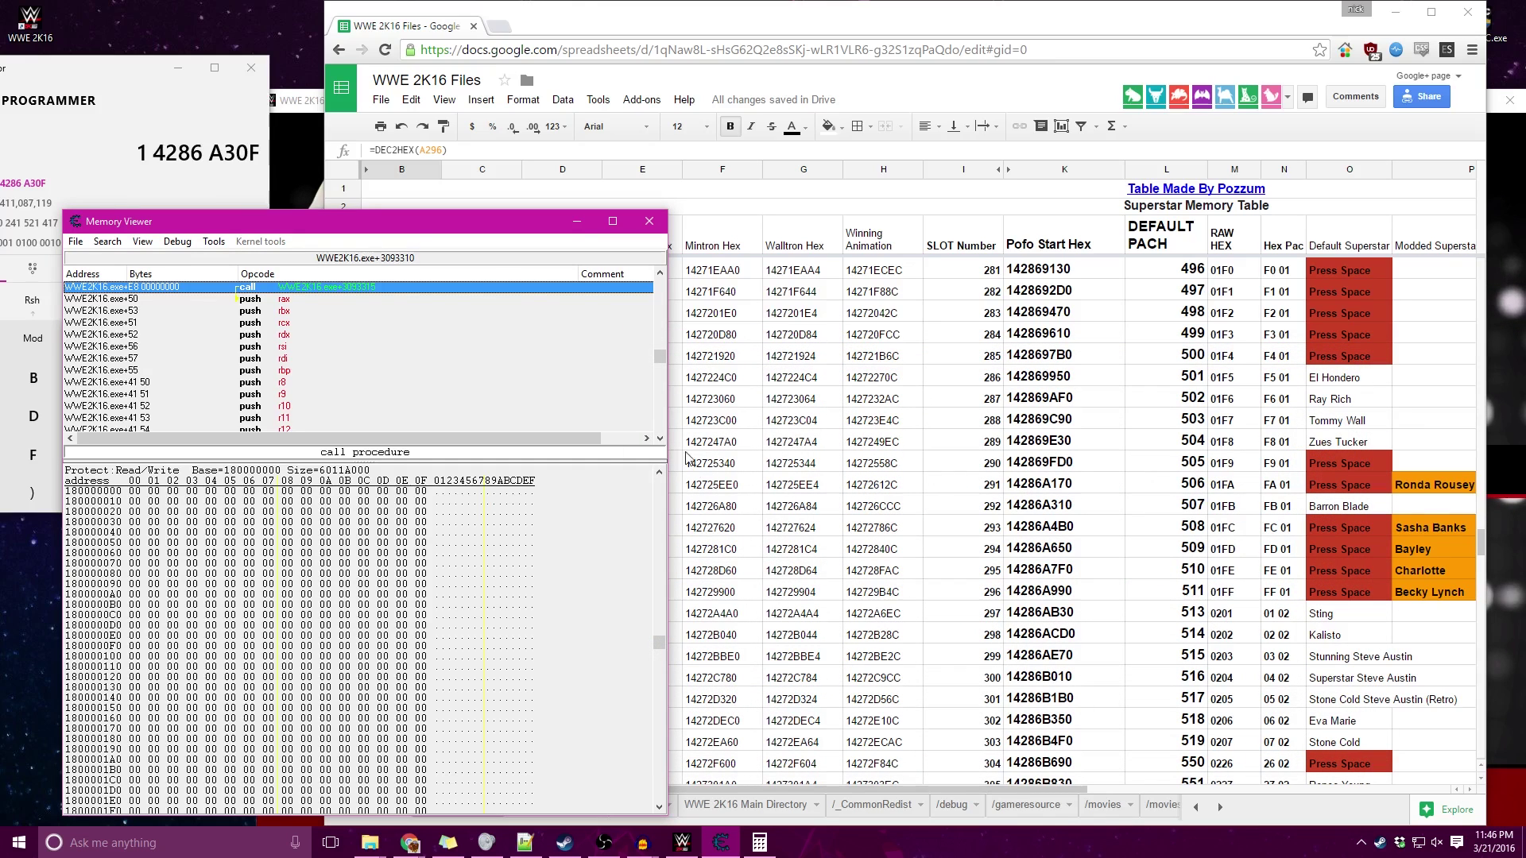
Move the Calculator off the Desktop files and open Slot - 506.moveset and Slot - 506CE.moveset together in HxD
{"action": "left_click_drag", "start_coordinate": [118, 80], "coordinate": [386, 84]}
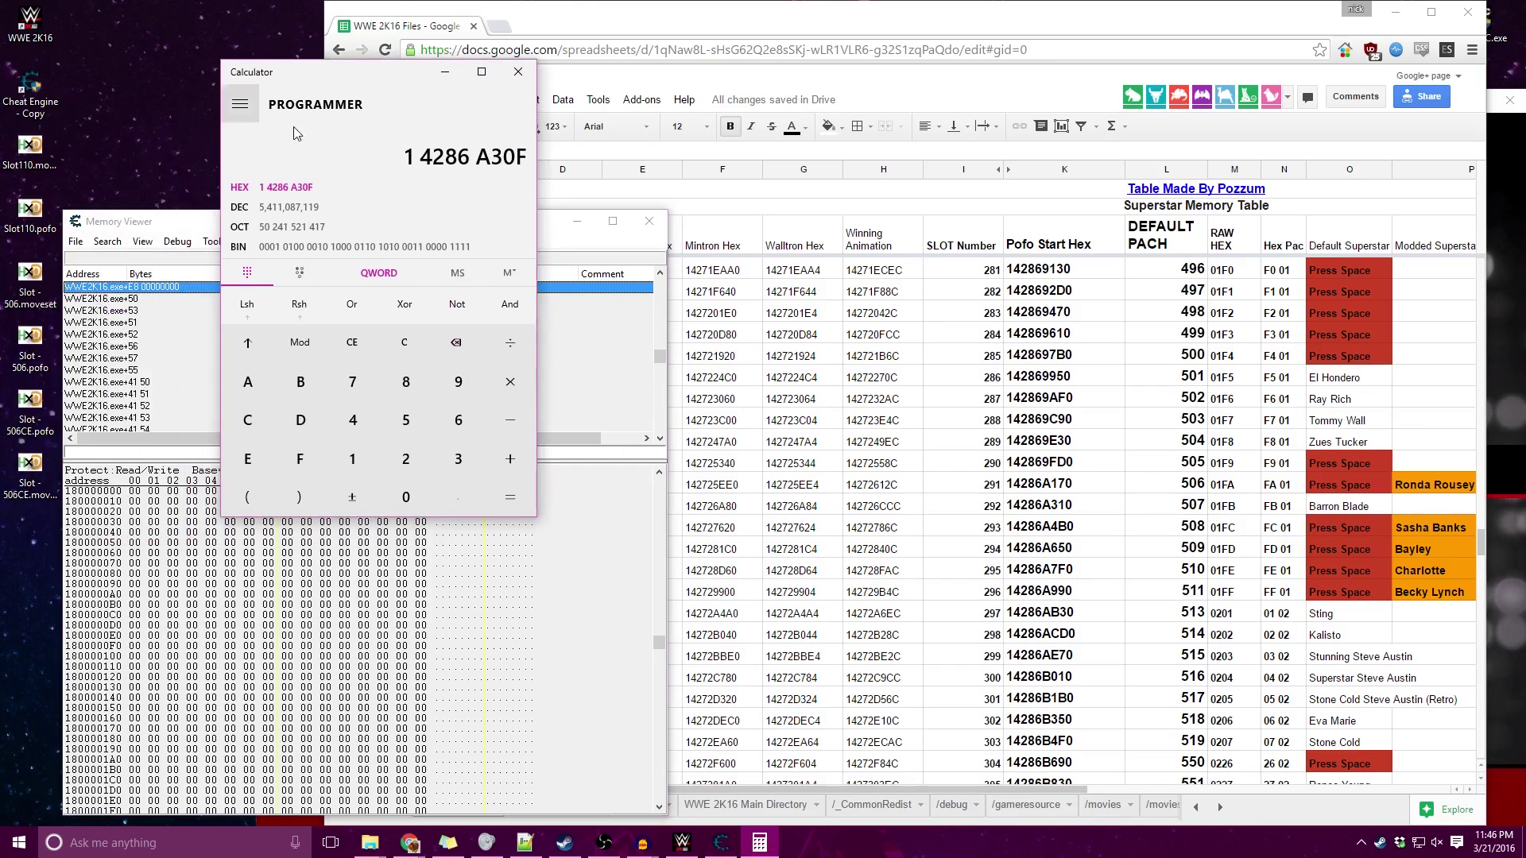
{"action": "left_click", "coordinate": [33, 477]}
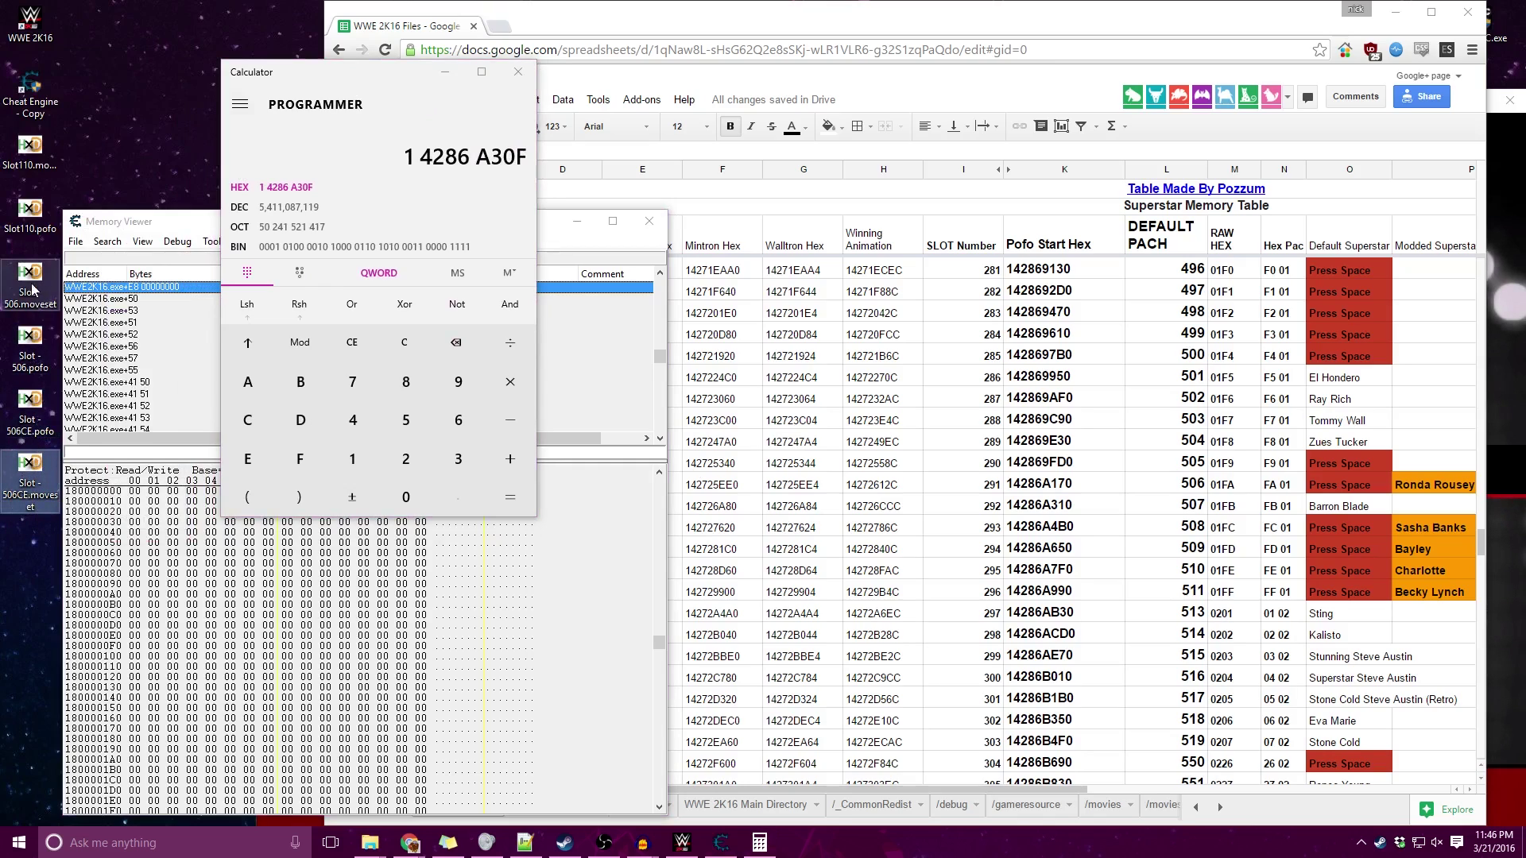
{"action": "left_click", "coordinate": [32, 294]}
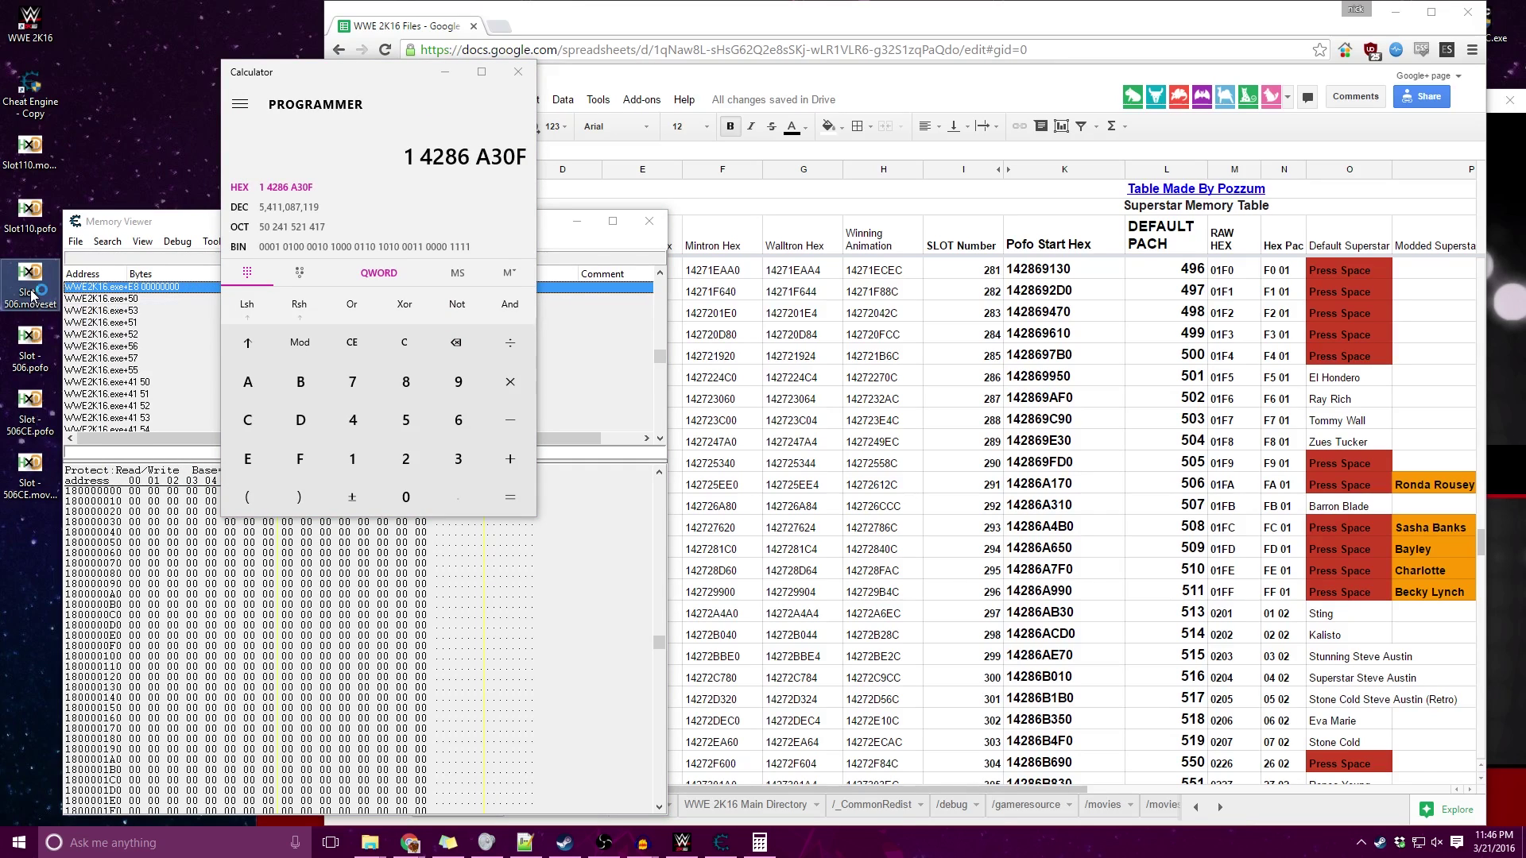
{"action": "double_click", "coordinate": [32, 294]}
{"action": "left_click_drag", "start_coordinate": [31, 476], "coordinate": [238, 186]}
Compare the end offsets and last bytes of Slot - 506CE.moveset and Slot - 506.moveset
{"action": "scroll", "coordinate": [358, 358], "scroll_direction": "down", "scroll_amount": 20}
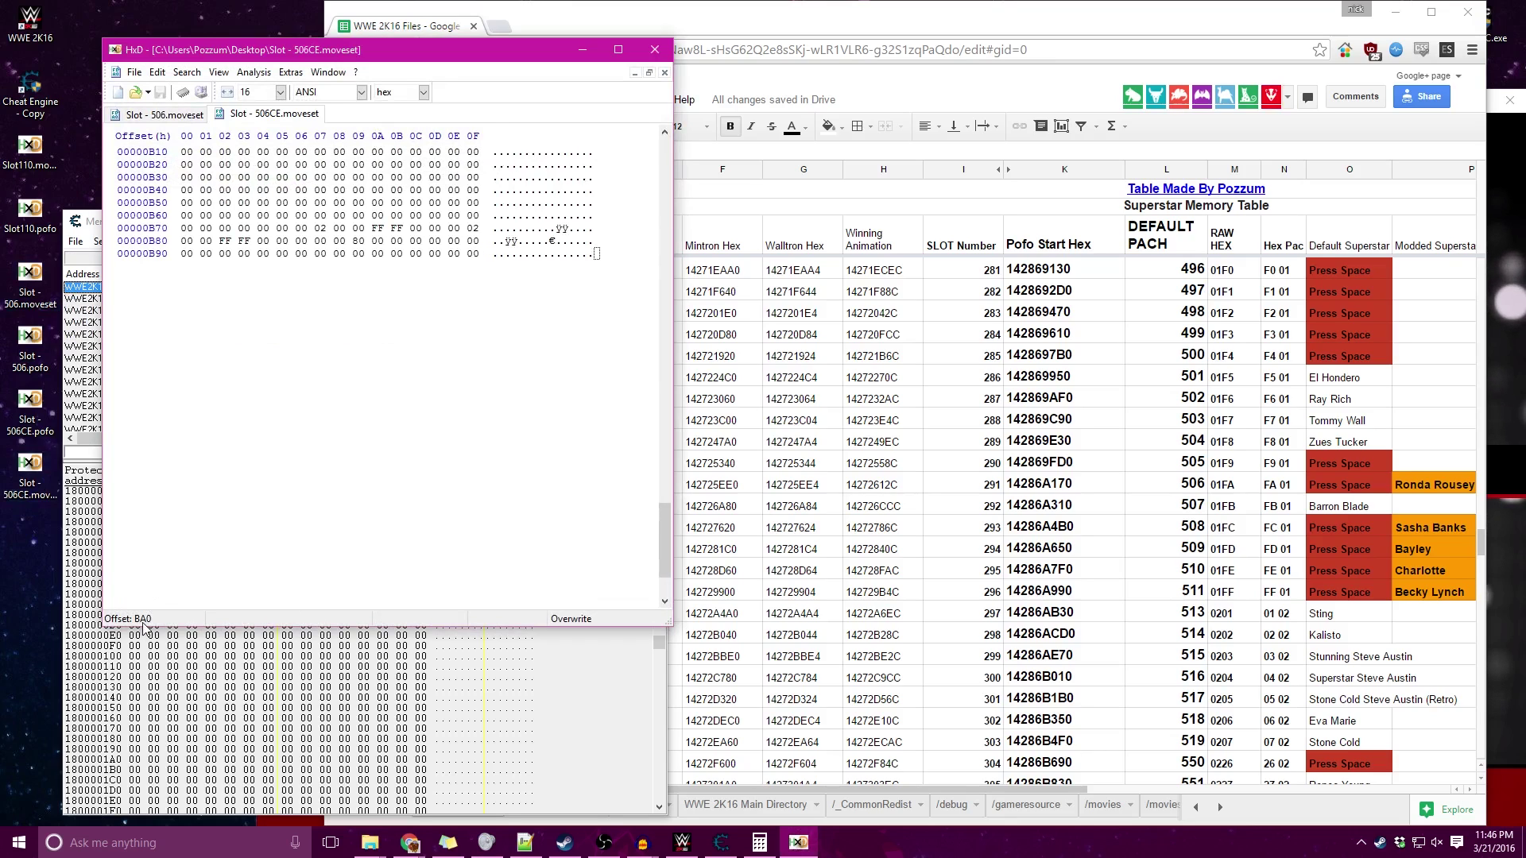
{"action": "left_click", "coordinate": [158, 116]}
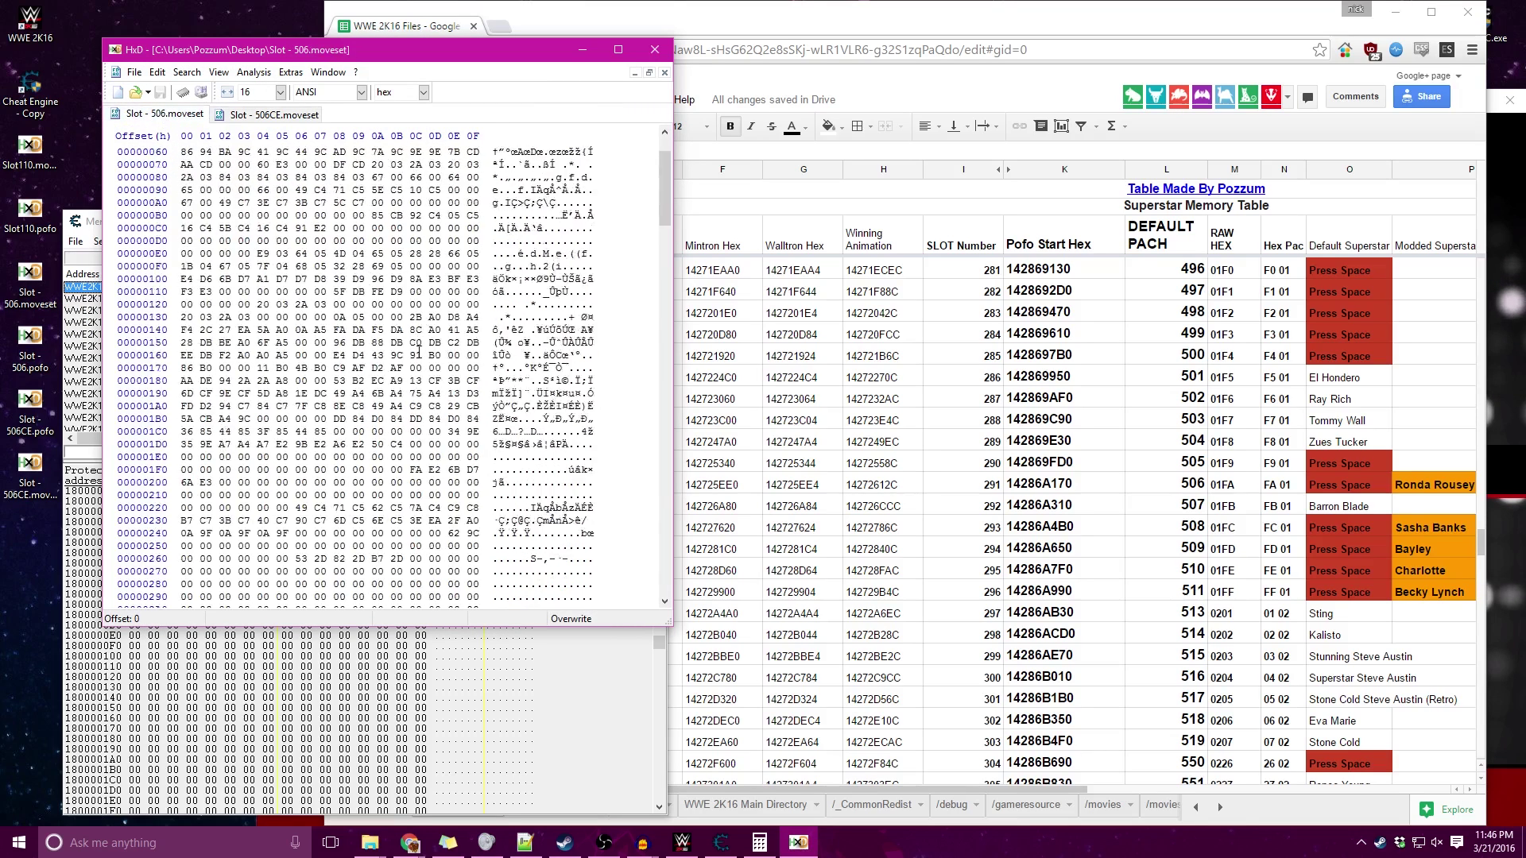
{"action": "scroll", "coordinate": [429, 397], "scroll_direction": "down", "scroll_amount": 20}
{"action": "left_click", "coordinate": [487, 295]}
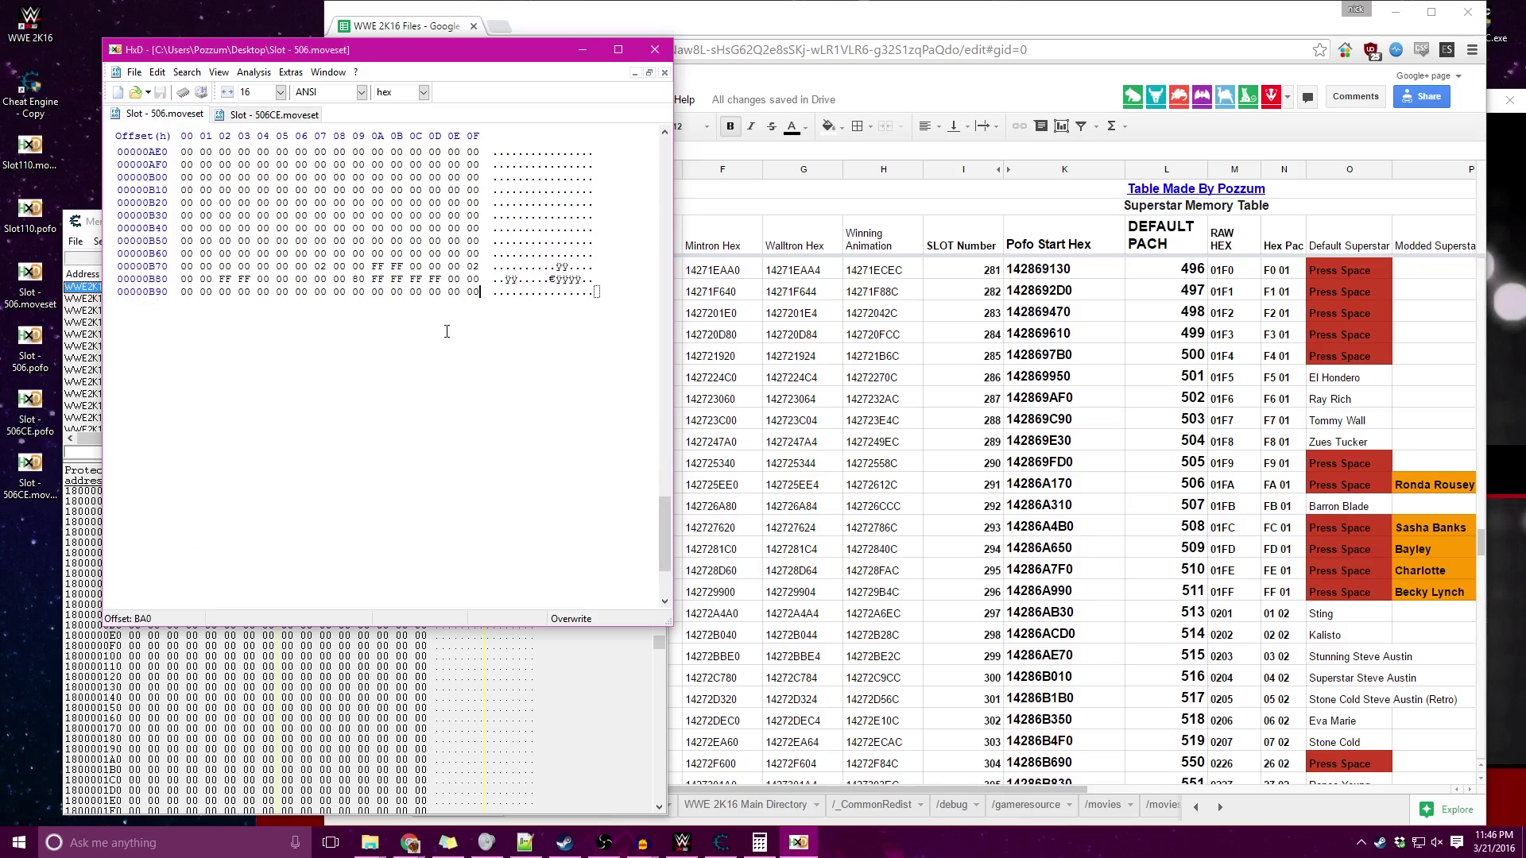
{"action": "scroll", "coordinate": [269, 169], "scroll_direction": "up", "scroll_amount": 2}
{"action": "left_click", "coordinate": [247, 121]}
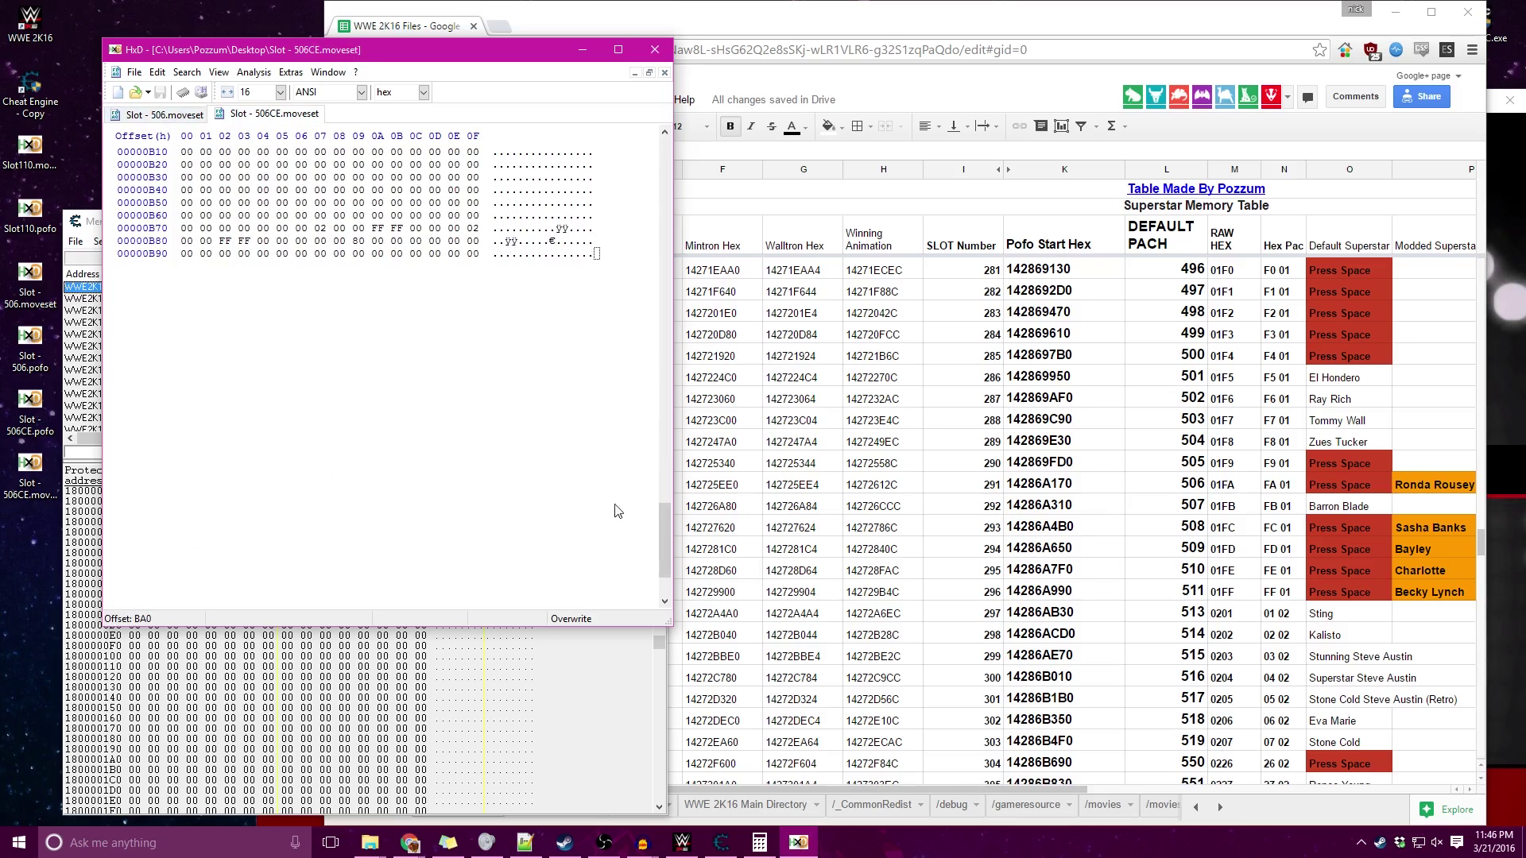
Return both moveset files to their start and alternate between them to compare the opening bytes
{"action": "left_click_drag", "start_coordinate": [664, 556], "coordinate": [677, 148]}
{"action": "left_click", "coordinate": [164, 114]}
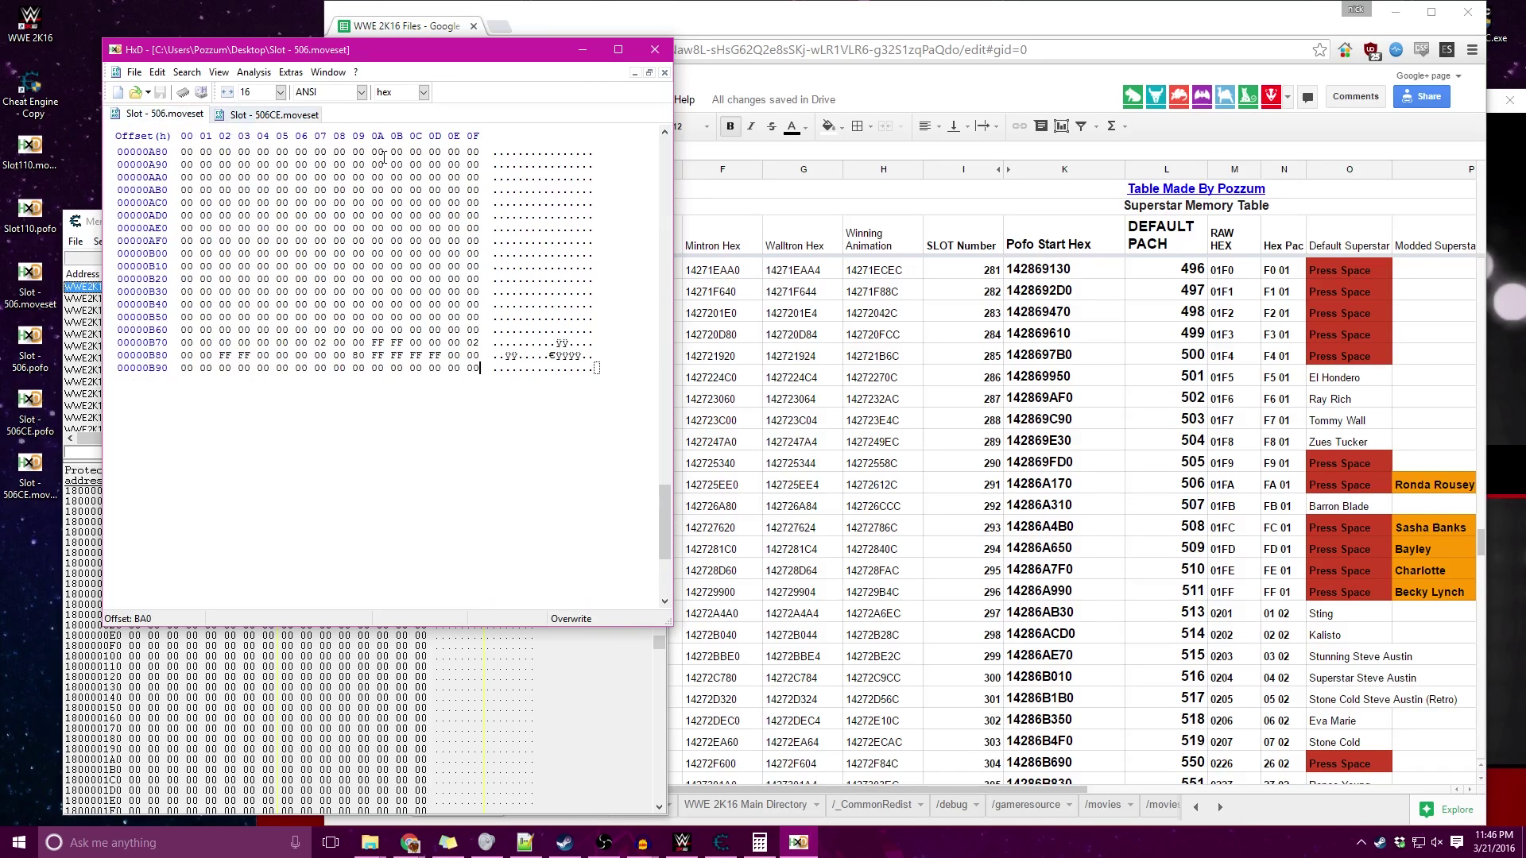
{"action": "left_click_drag", "start_coordinate": [668, 522], "coordinate": [664, 151]}
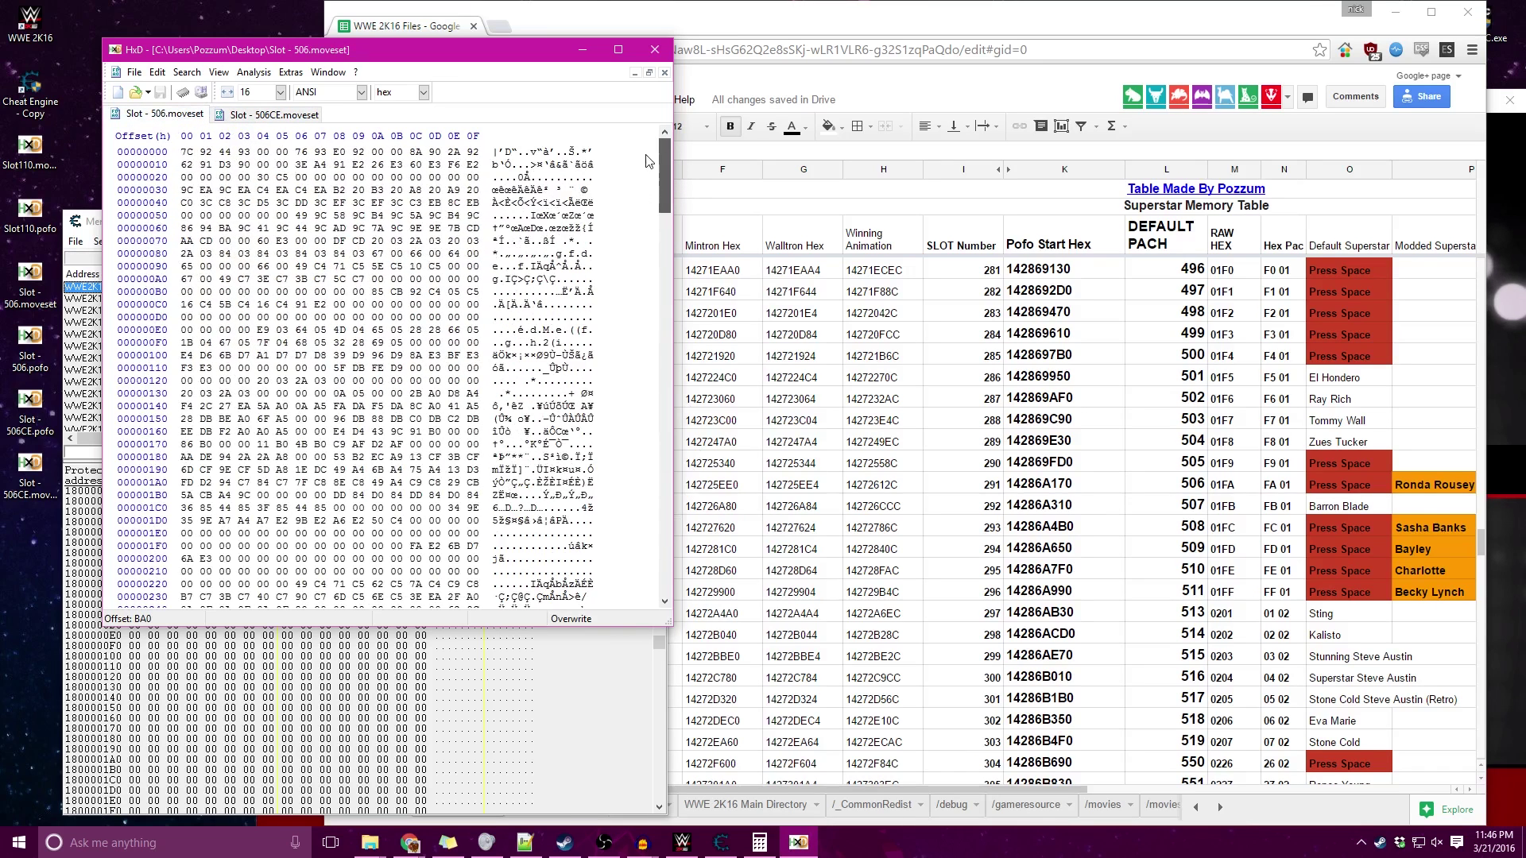
{"action": "left_click", "coordinate": [270, 118]}
{"action": "left_click", "coordinate": [170, 119]}
{"action": "left_click", "coordinate": [246, 116]}
{"action": "left_click", "coordinate": [180, 117]}
{"action": "left_click", "coordinate": [232, 116]}
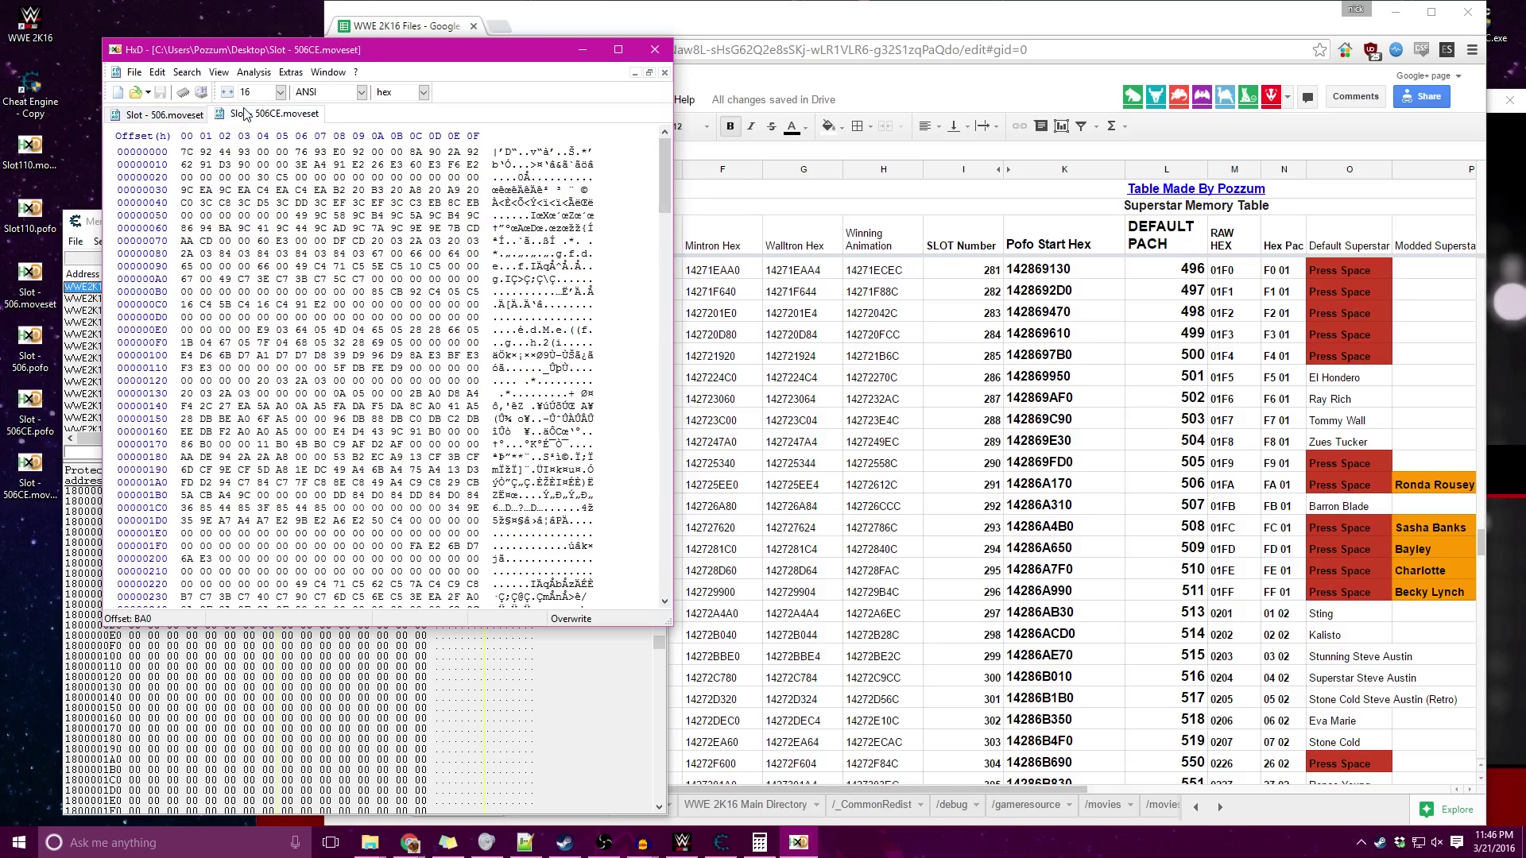
{"action": "left_click", "coordinate": [151, 121]}
{"action": "left_click", "coordinate": [226, 119]}
{"action": "left_click", "coordinate": [174, 118]}
{"action": "left_click", "coordinate": [237, 118]}
Close HxD, the Calculator and the Memory Viewer, and shift Cheat Engine's main window slightly aside
{"action": "left_click", "coordinate": [652, 50]}
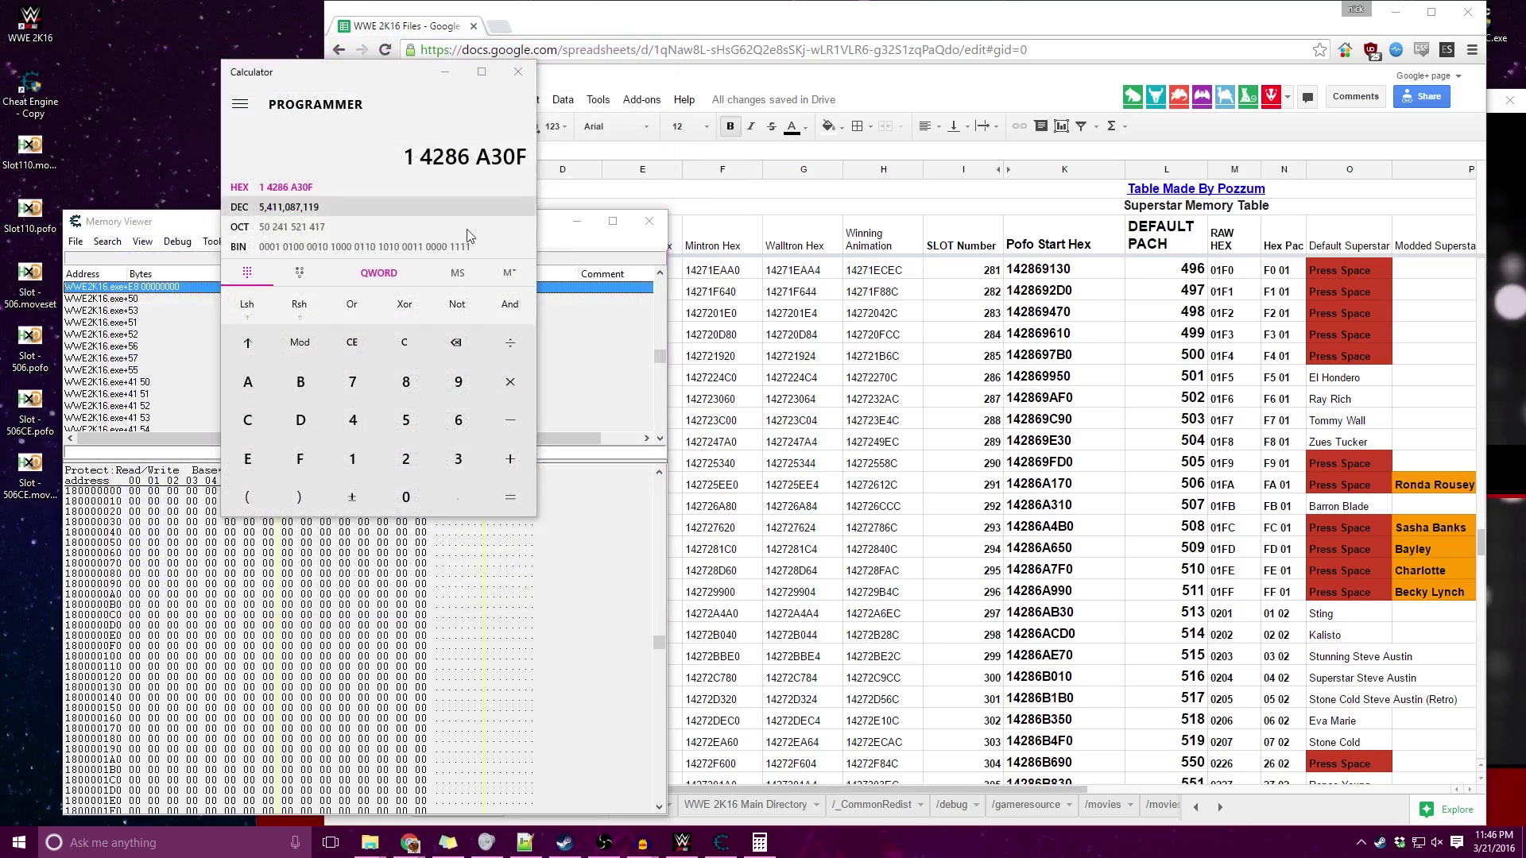
{"action": "left_click", "coordinate": [520, 80]}
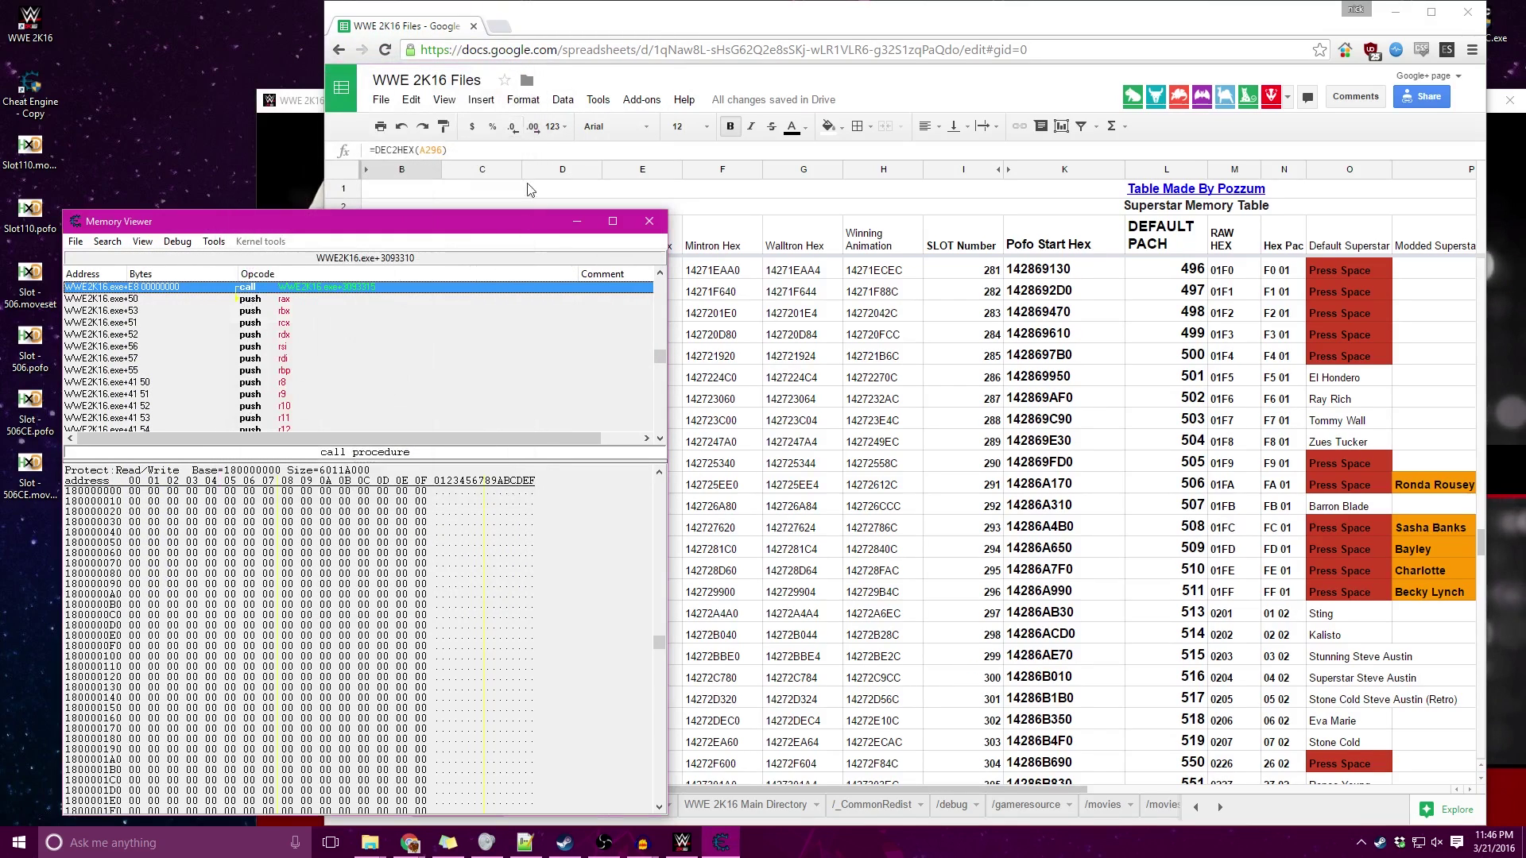
{"action": "left_click", "coordinate": [649, 222]}
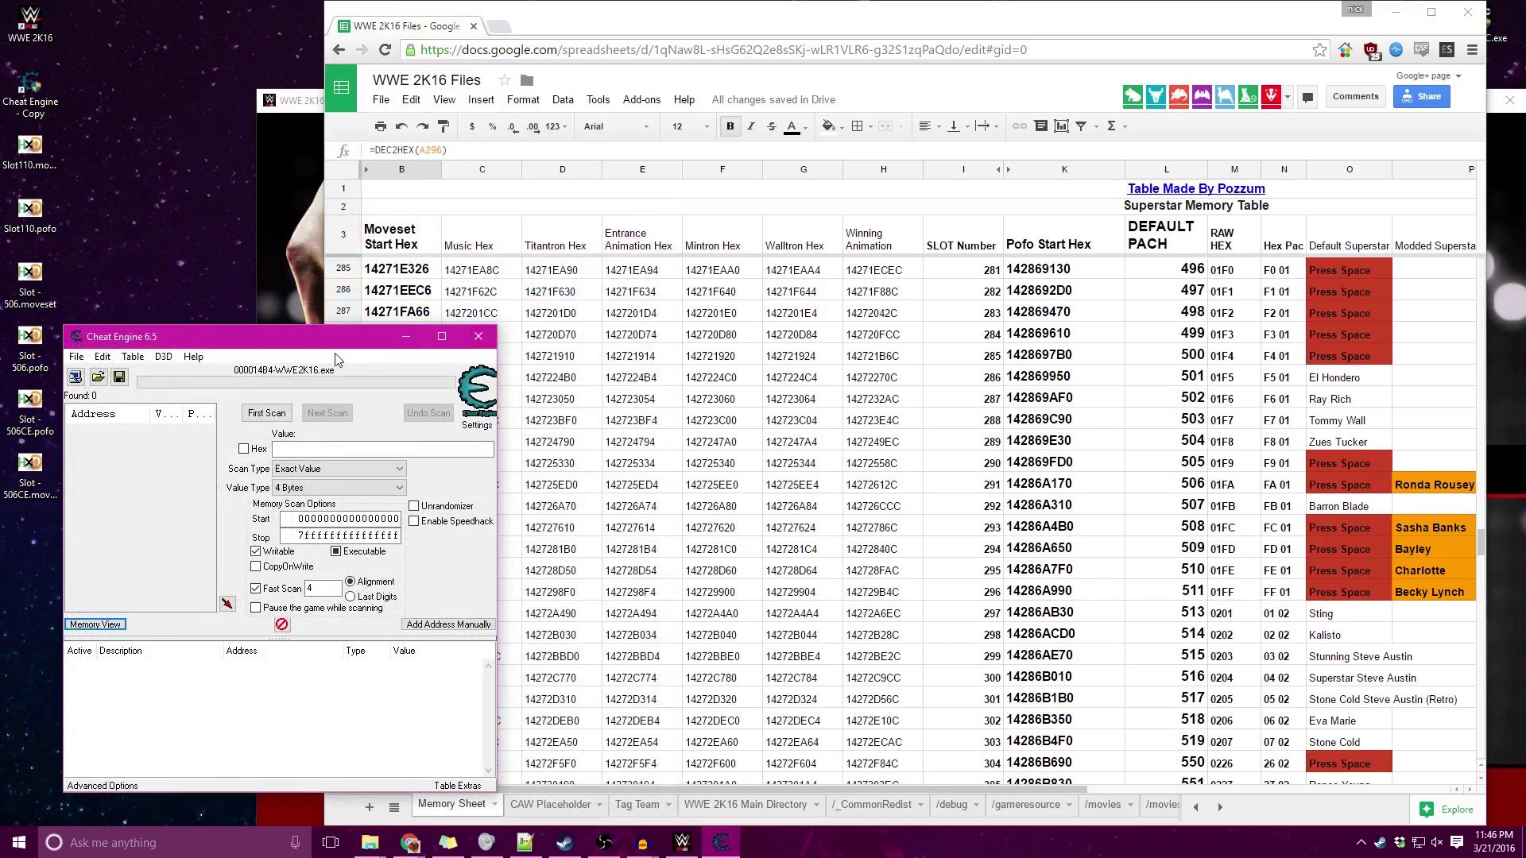
{"action": "left_click_drag", "start_coordinate": [317, 337], "coordinate": [341, 344]}
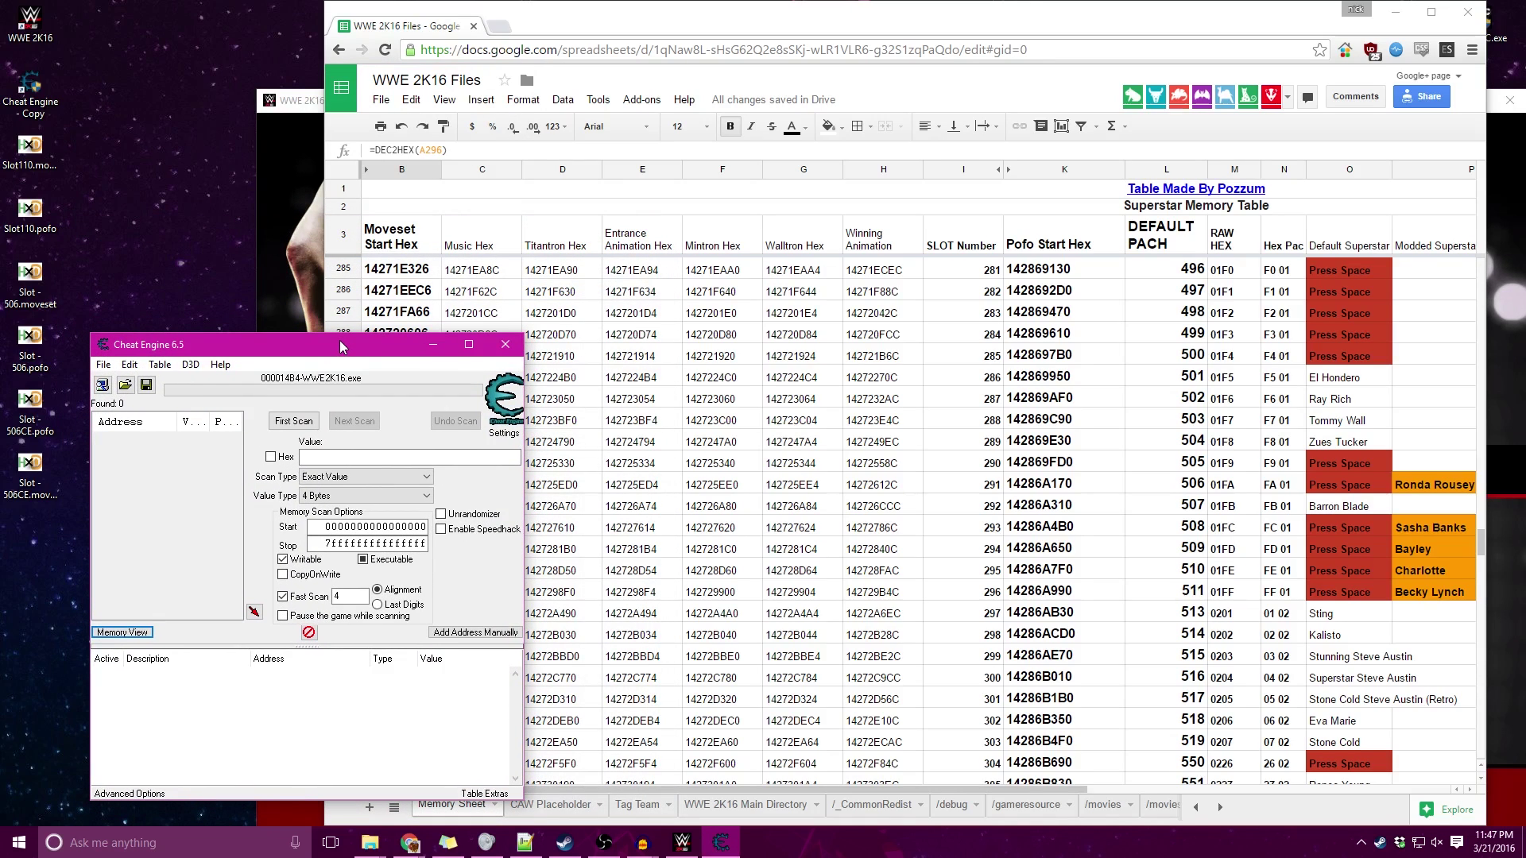